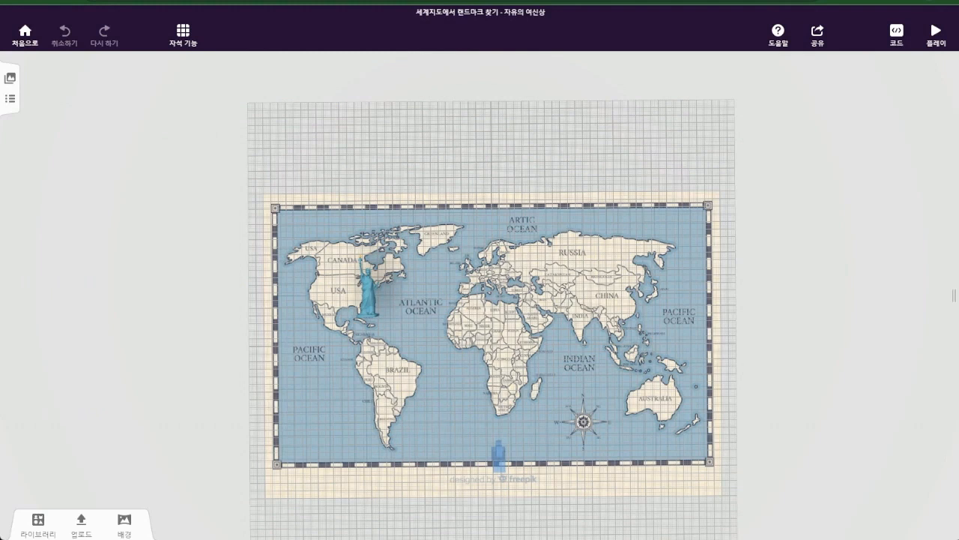
# Step: Play the landmark quiz and answer 북아메리카 for the Statue of Liberty, 영국 for Big Ben and 프랑스 for the Eiffel Tower
pyautogui.click(934, 39)
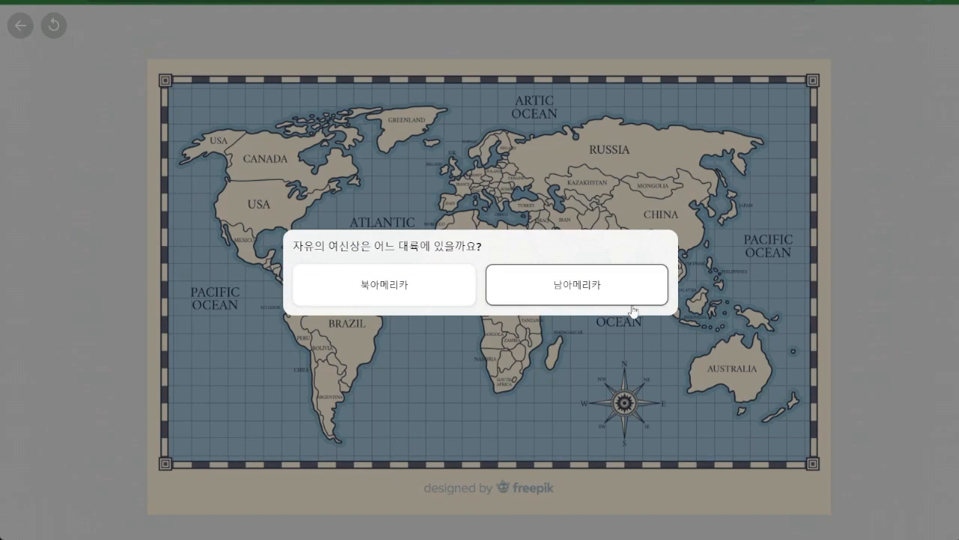
pyautogui.click(417, 300)
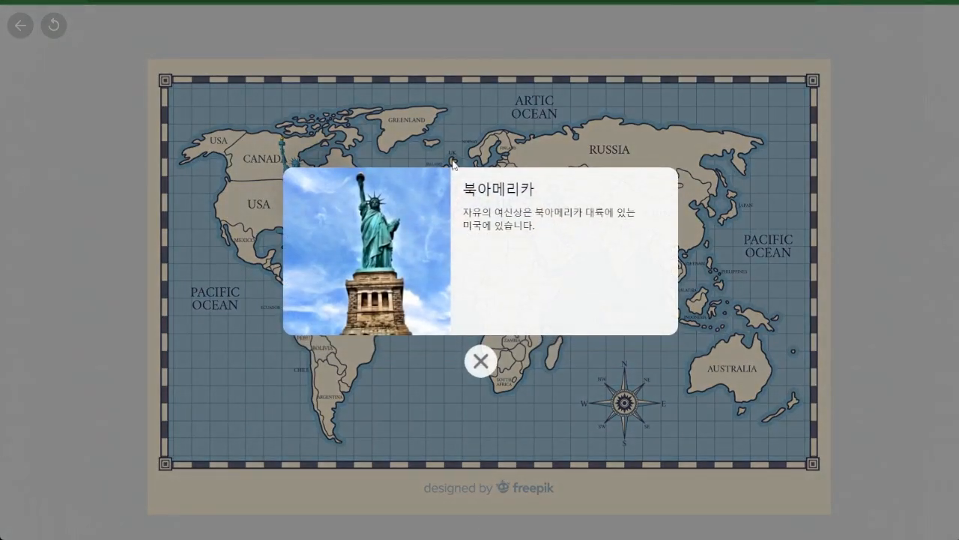
pyautogui.click(480, 360)
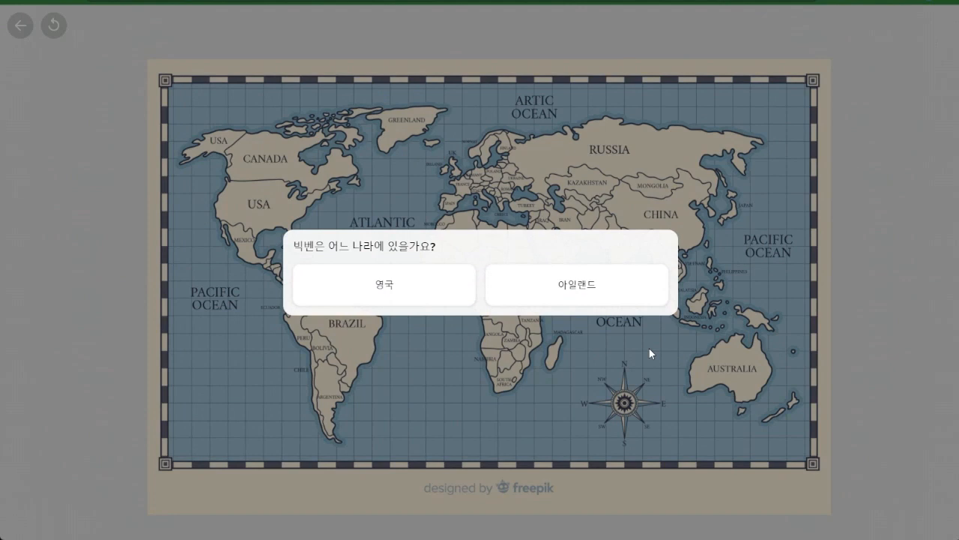
pyautogui.click(407, 278)
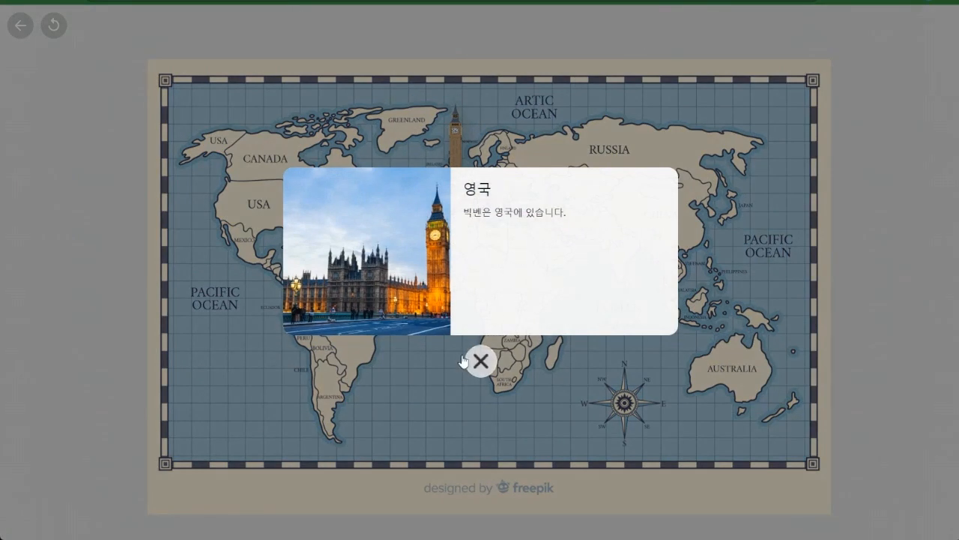
pyautogui.click(483, 362)
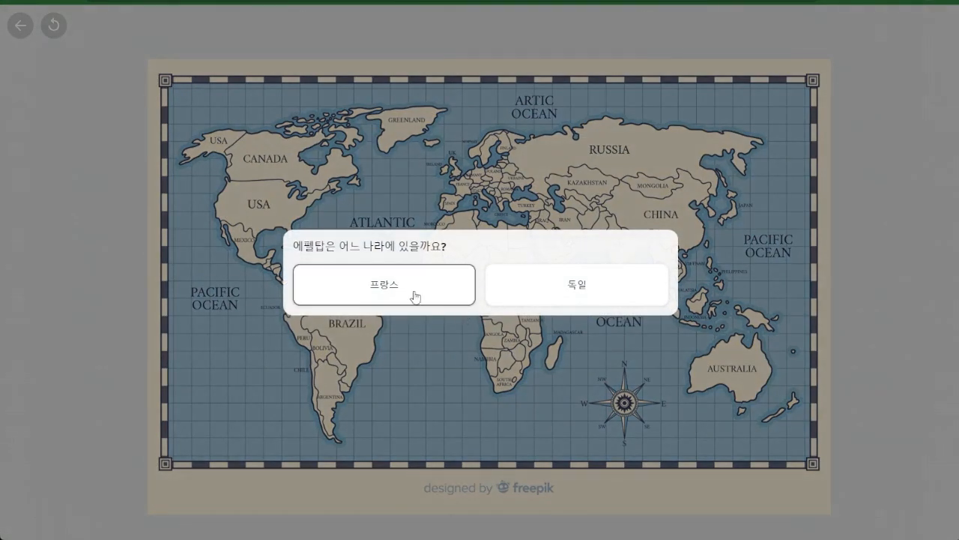
pyautogui.click(416, 296)
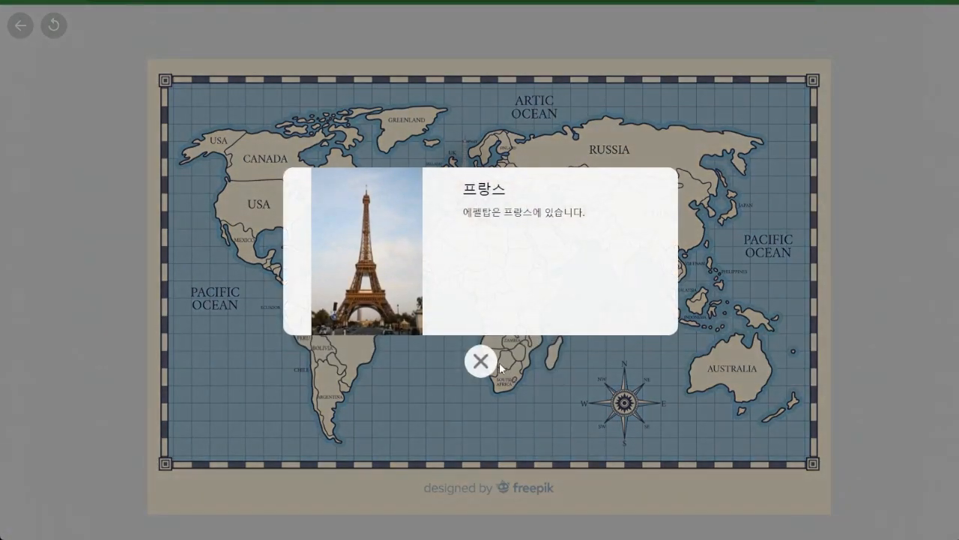
pyautogui.click(493, 367)
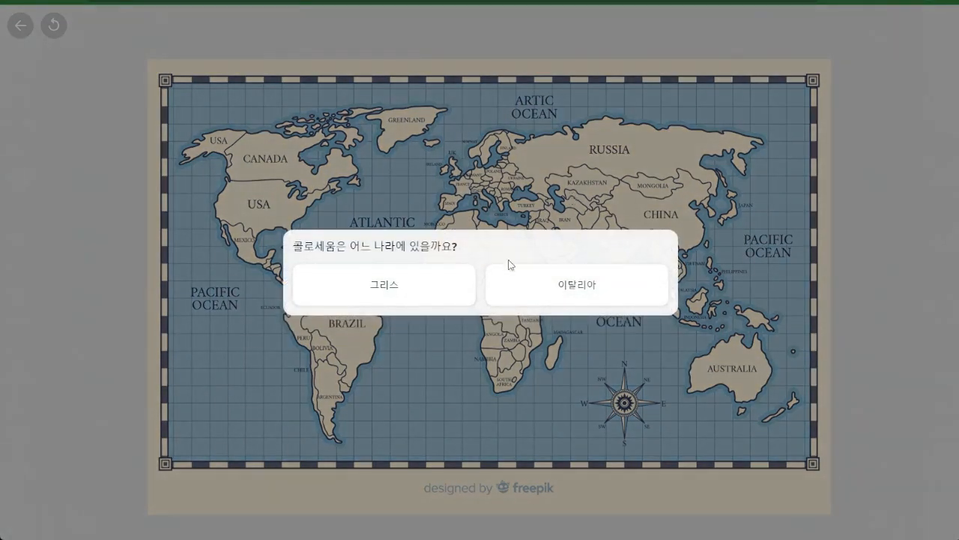
# Step: Answer 이탈리아 for the Colosseum, 아프리카 for the pyramids and Sphinx and 인도 for the Taj Mahal, and leave play mode
pyautogui.click(589, 286)
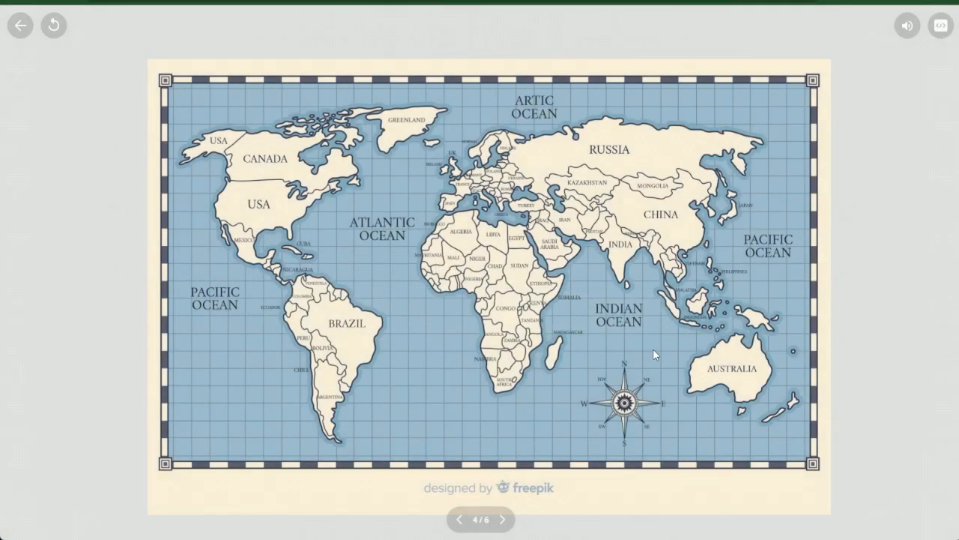
pyautogui.click(481, 360)
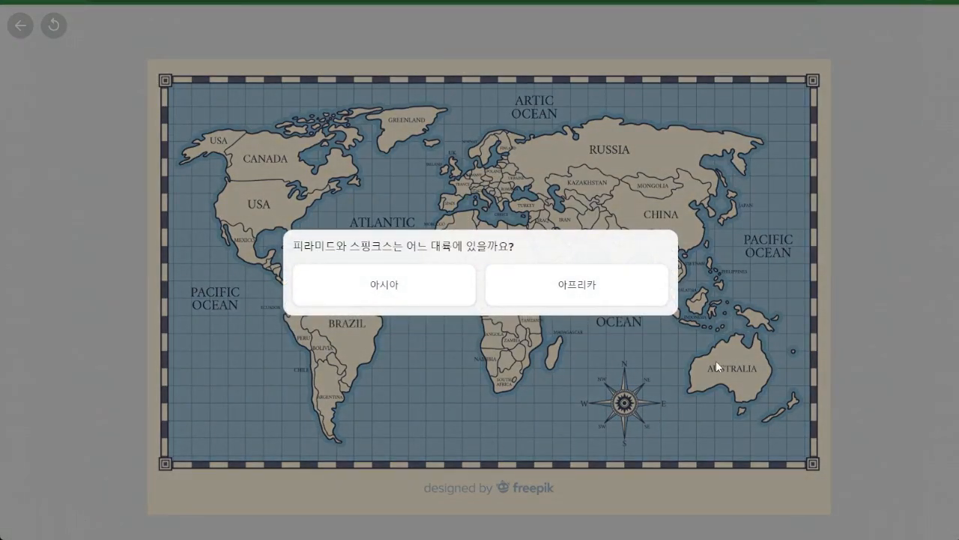
pyautogui.click(638, 287)
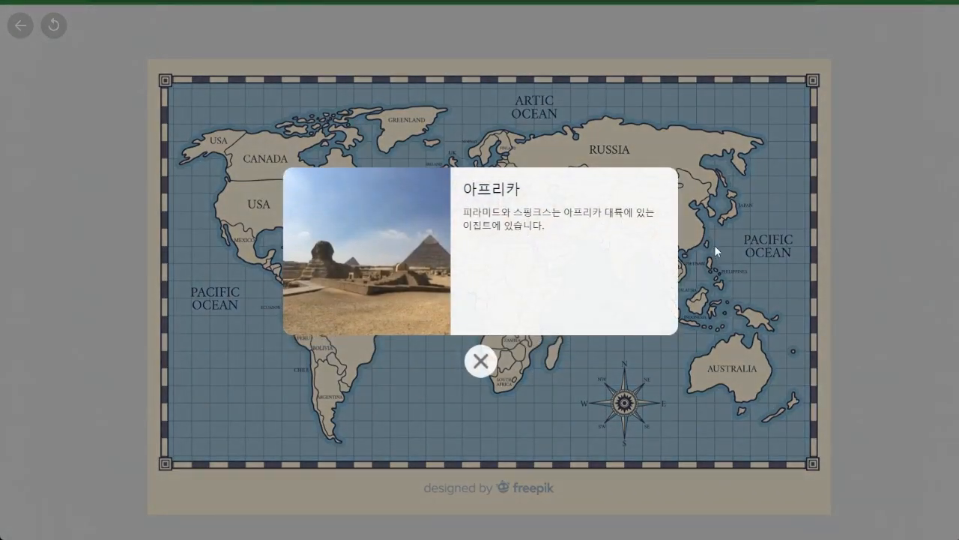
pyautogui.click(480, 361)
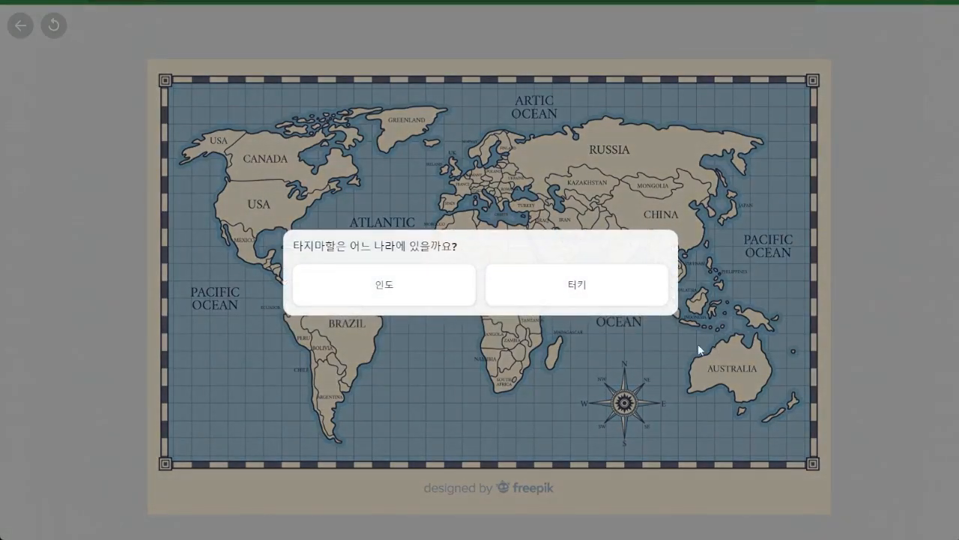
pyautogui.click(431, 300)
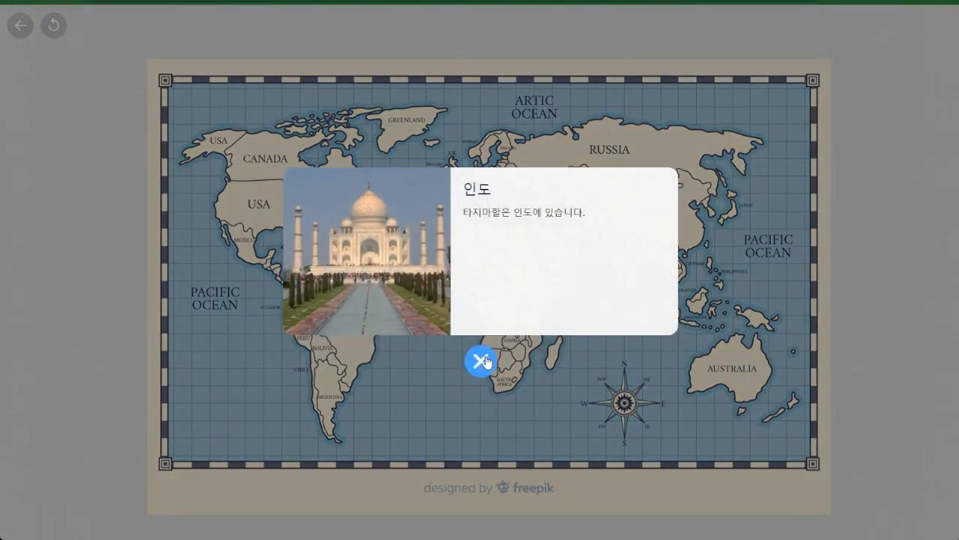
pyautogui.click(484, 361)
pyautogui.press('Escape')
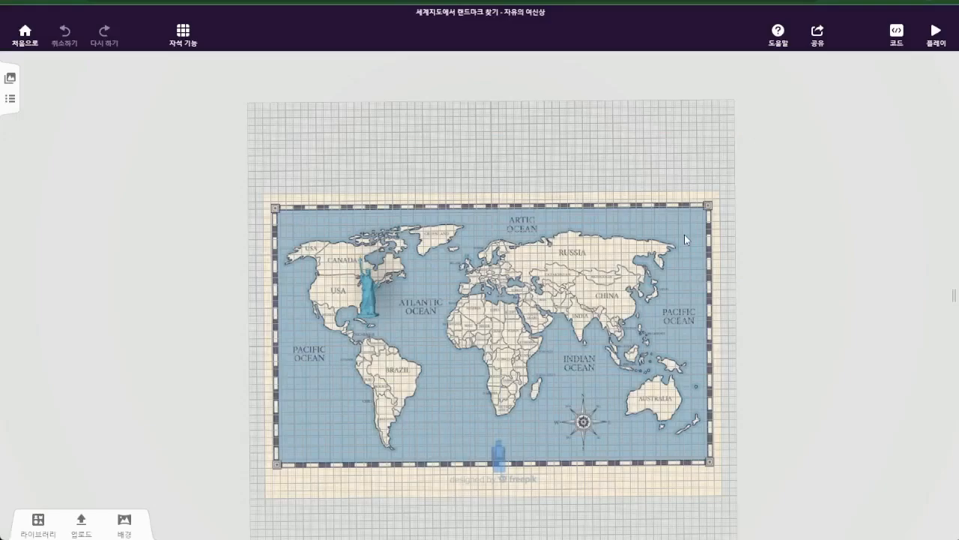
# Step: Create a new CoSpace from the Empty scene template in the 3D environment category
pyautogui.moveTo(804, 187); pyautogui.dragTo(799, 209)
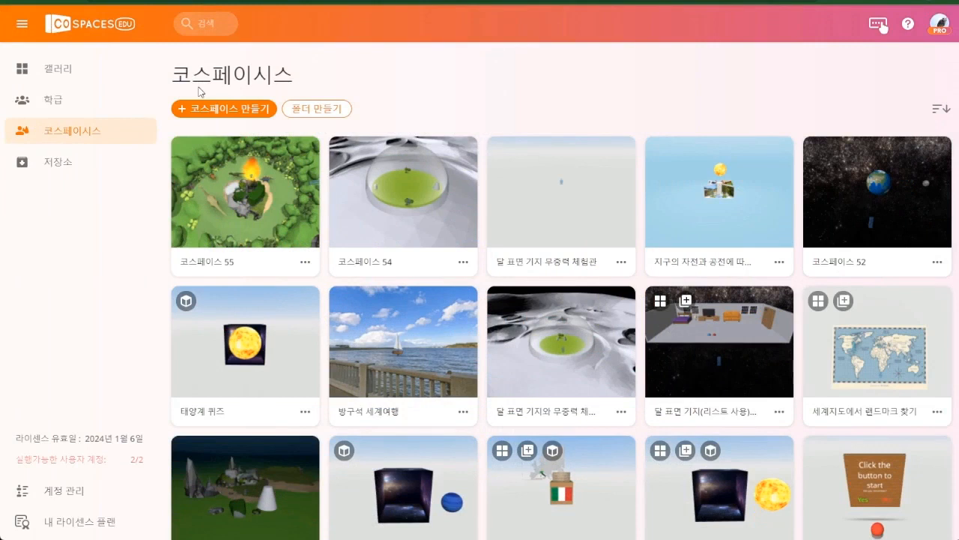
pyautogui.click(210, 112)
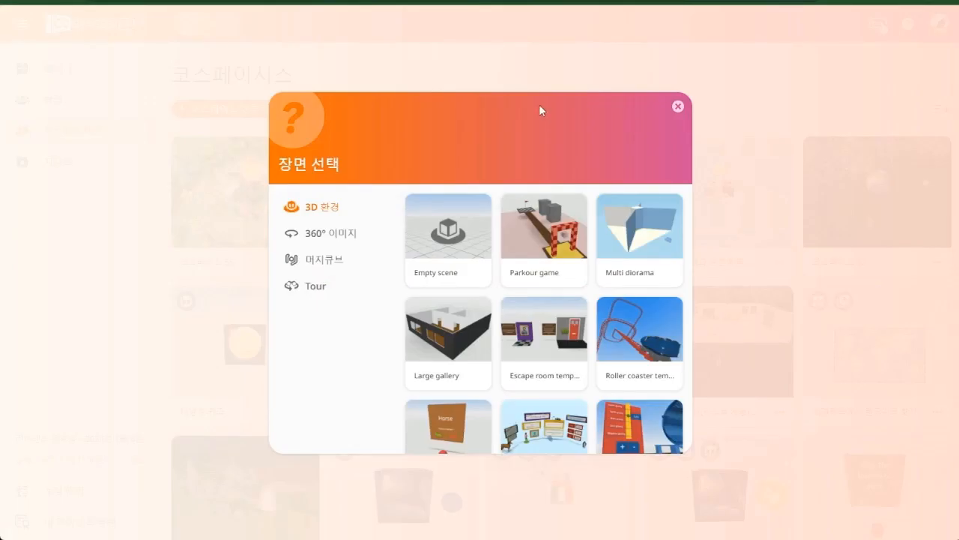
pyautogui.click(470, 241)
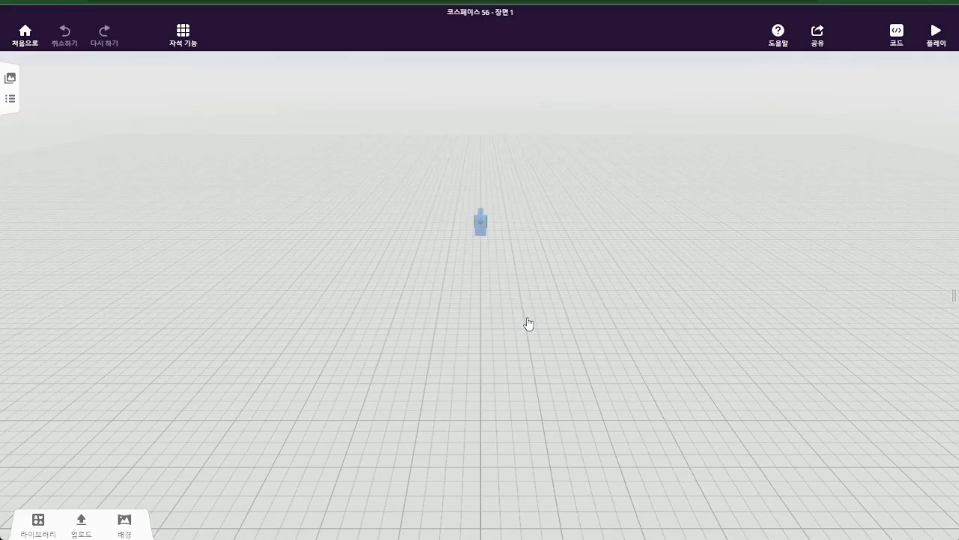
# Step: Move the camera from the middle of the empty scene to the near edge of the ground grid
pyautogui.moveTo(525, 306)
pyautogui.mouseDown()
pyautogui.moveTo(518, 335)
pyautogui.moveTo(527, 308)
pyautogui.moveTo(512, 310)
pyautogui.mouseUp()
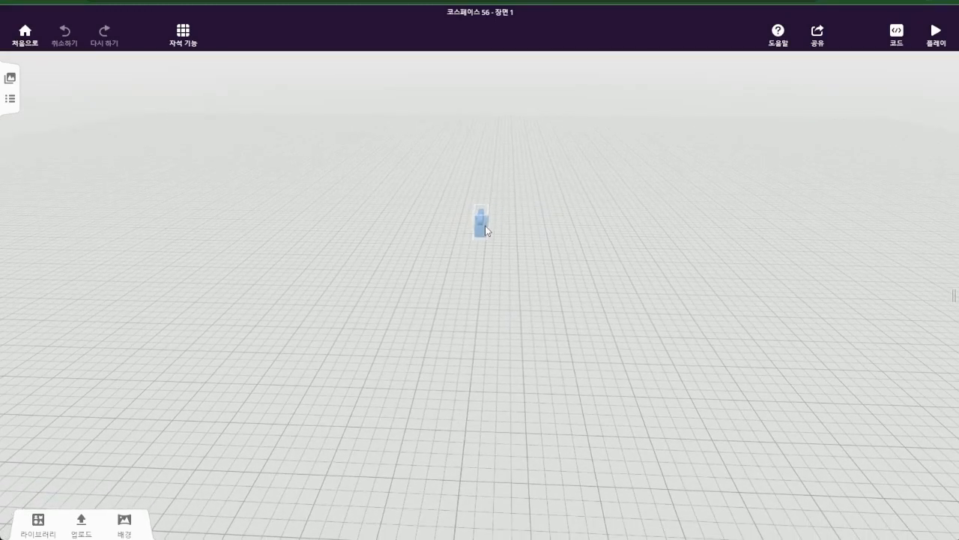
pyautogui.moveTo(567, 242); pyautogui.dragTo(595, 241)
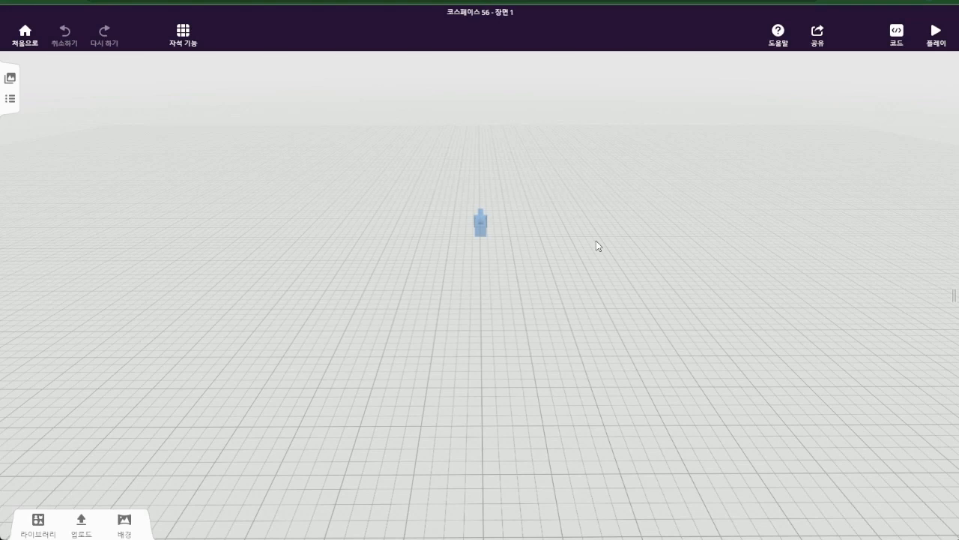
pyautogui.scroll(-5, 517, 322)
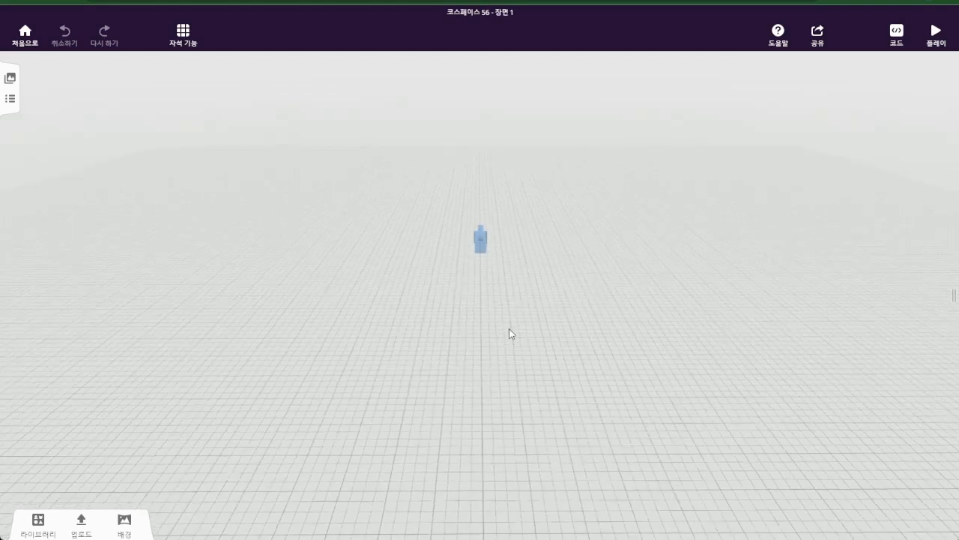
pyautogui.scroll(-4, 491, 349)
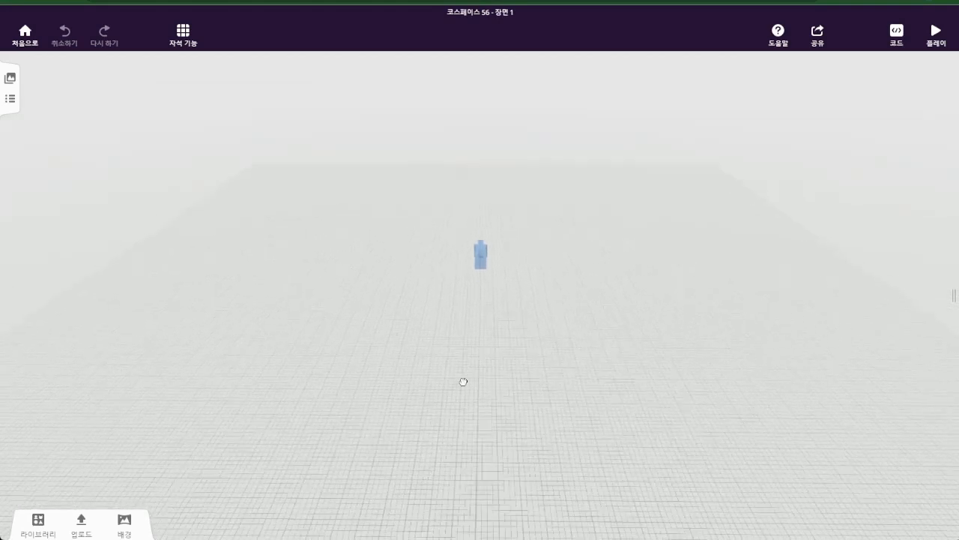
pyautogui.moveTo(480, 255); pyautogui.dragTo(475, 511)
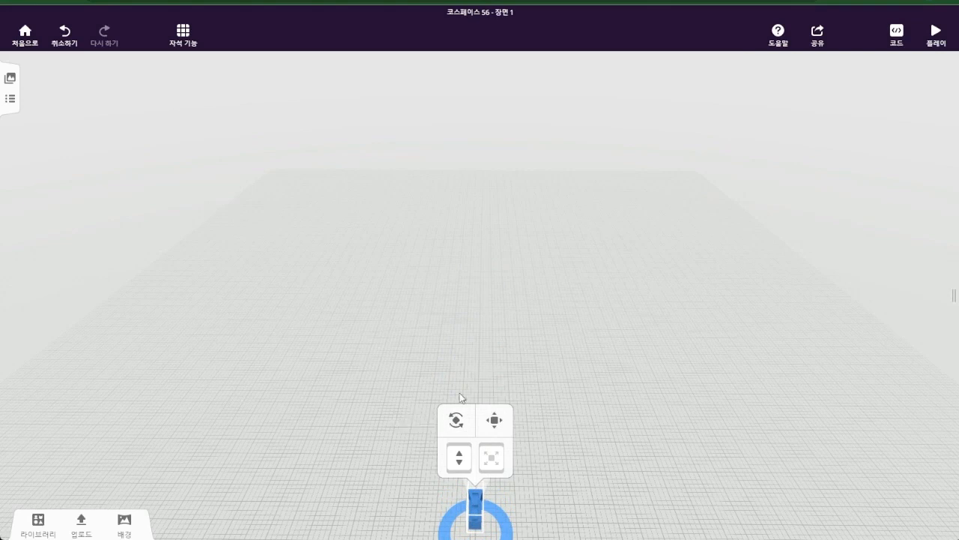
# Step: Set the world map picture as the scene's floor image and close the background settings
pyautogui.click(125, 525)
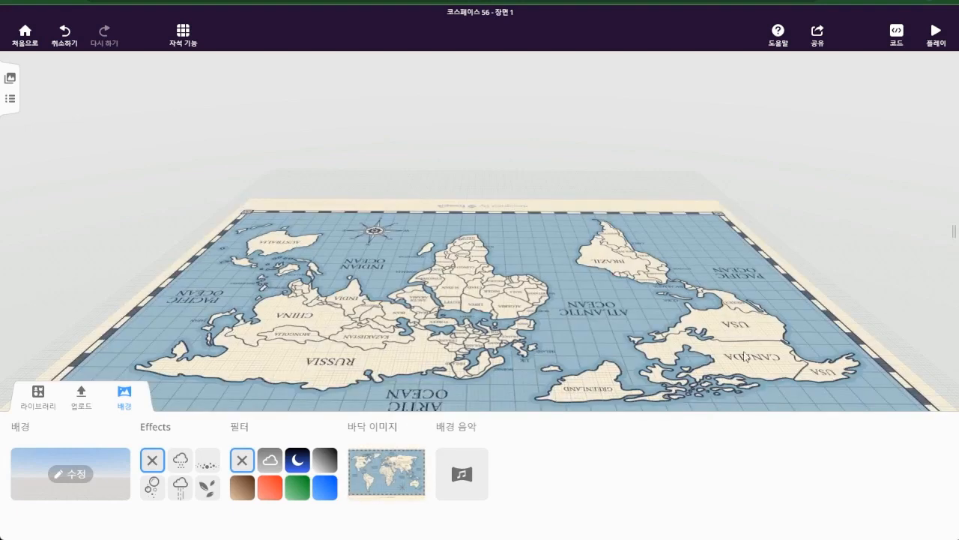
pyautogui.moveTo(570, 335); pyautogui.dragTo(217, 336)
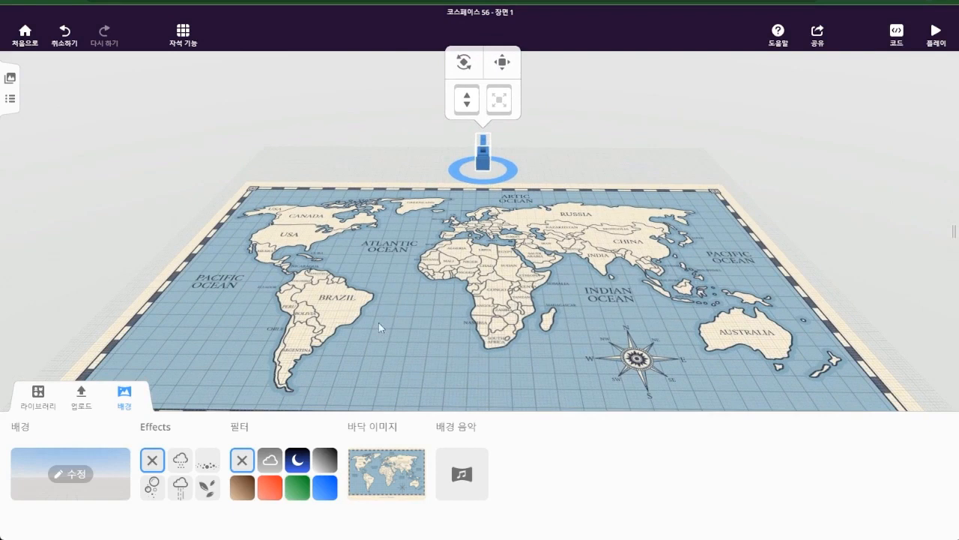
pyautogui.click(124, 401)
# Step: Move the camera to the south side of the world map, just below the freepik caption, and deselect it
pyautogui.moveTo(483, 168); pyautogui.dragTo(431, 523)
pyautogui.click(559, 448)
pyautogui.click(461, 513)
pyautogui.click(550, 477)
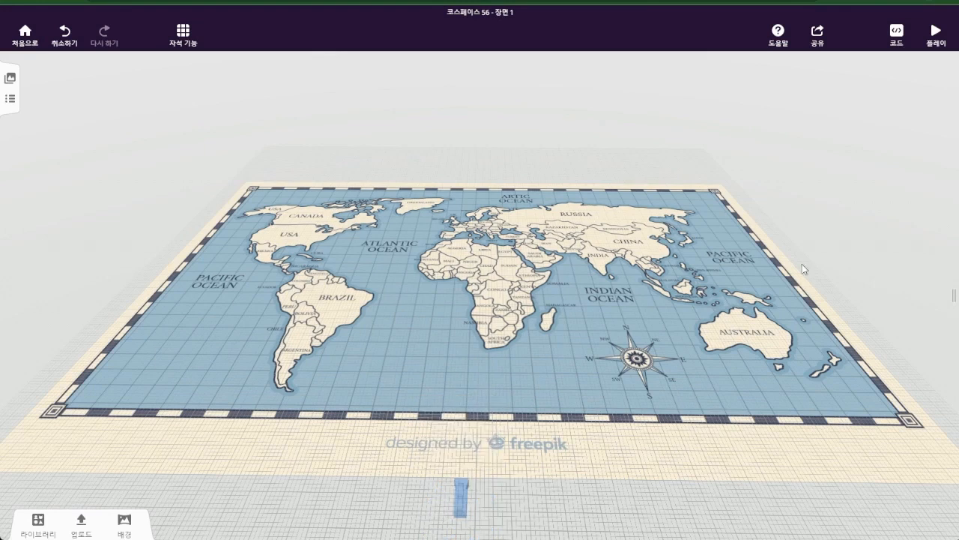
# Step: Preview the scene in play mode to examine the map from the camera's ground-level position, and return to editing
pyautogui.click(944, 43)
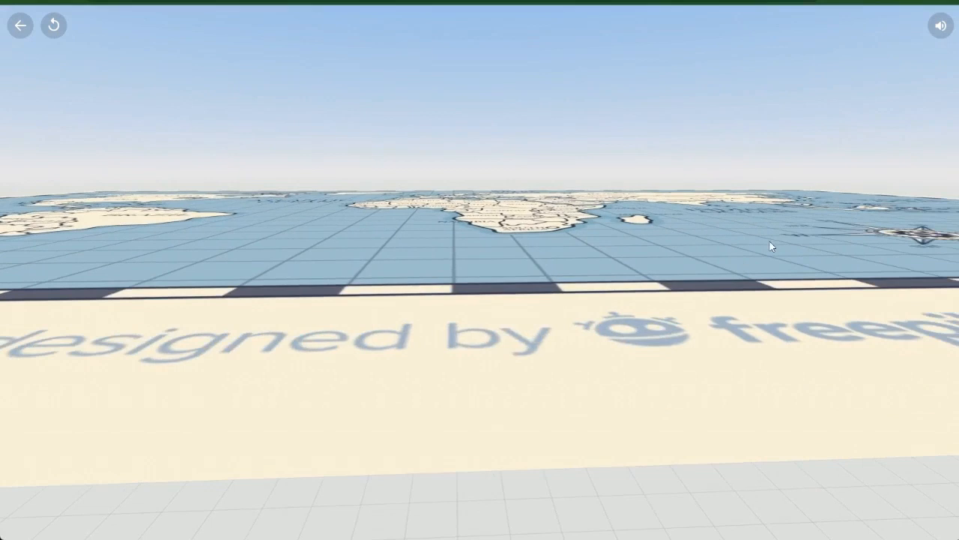
pyautogui.moveTo(769, 241); pyautogui.dragTo(764, 232)
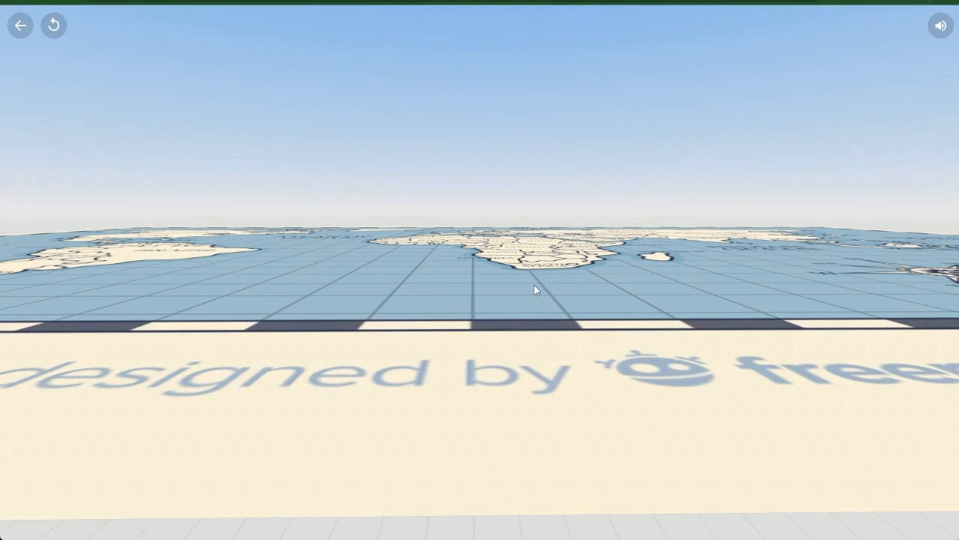
pyautogui.click(20, 29)
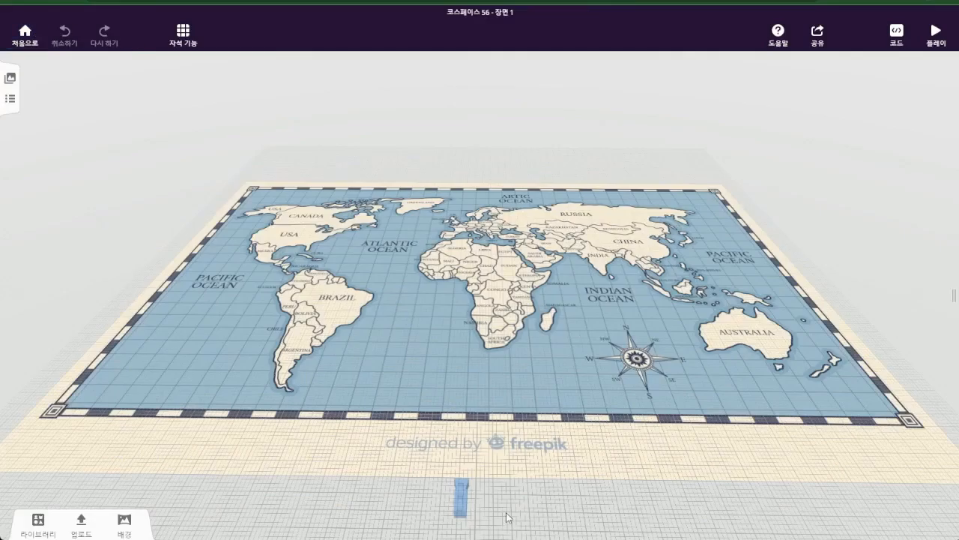
# Step: Raise the camera high above the floor and position it over the middle of the world map, above Africa
pyautogui.click(461, 512)
pyautogui.moveTo(460, 519); pyautogui.dragTo(462, 534)
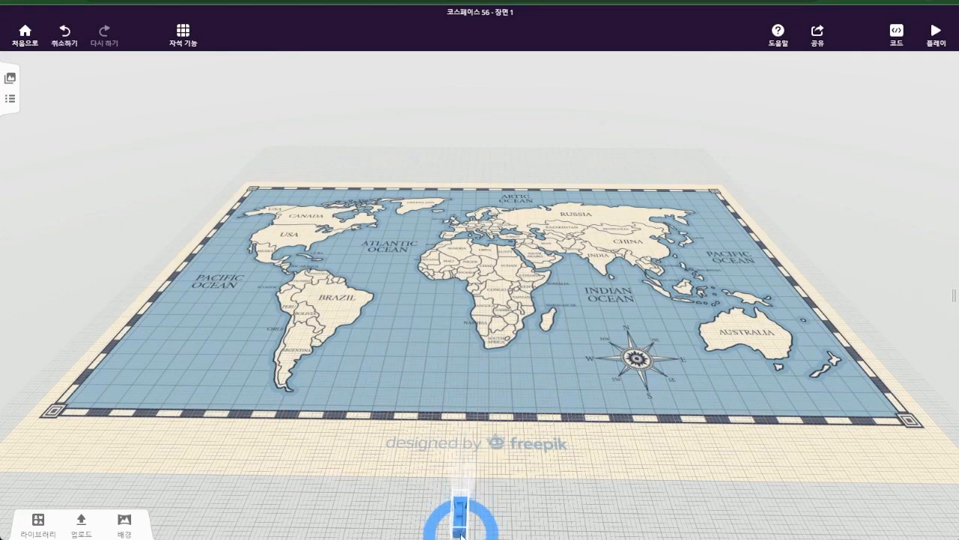
pyautogui.moveTo(444, 467); pyautogui.dragTo(467, 126)
pyautogui.moveTo(669, 211); pyautogui.dragTo(582, 395)
pyautogui.moveTo(476, 517); pyautogui.dragTo(475, 163)
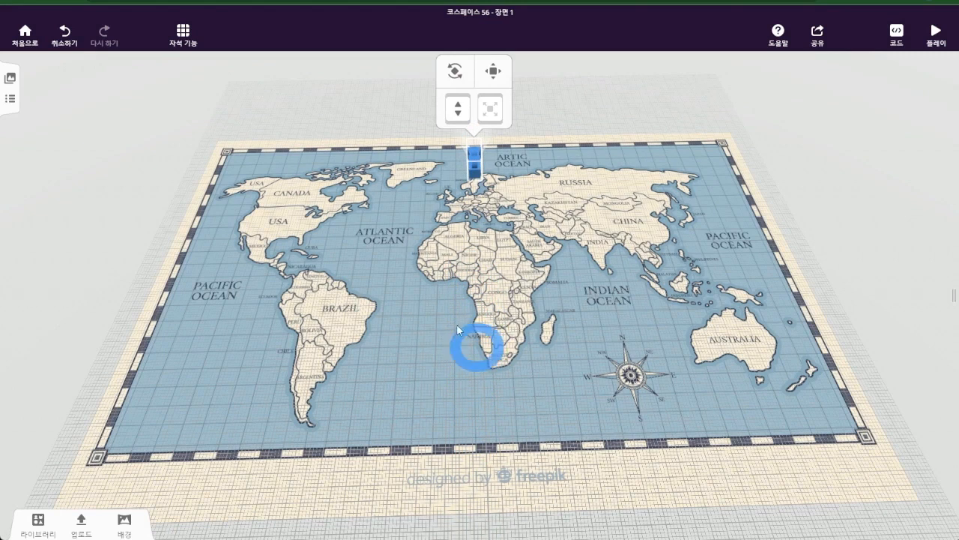
pyautogui.moveTo(473, 169); pyautogui.dragTo(470, 66)
pyautogui.moveTo(676, 217); pyautogui.dragTo(662, 223)
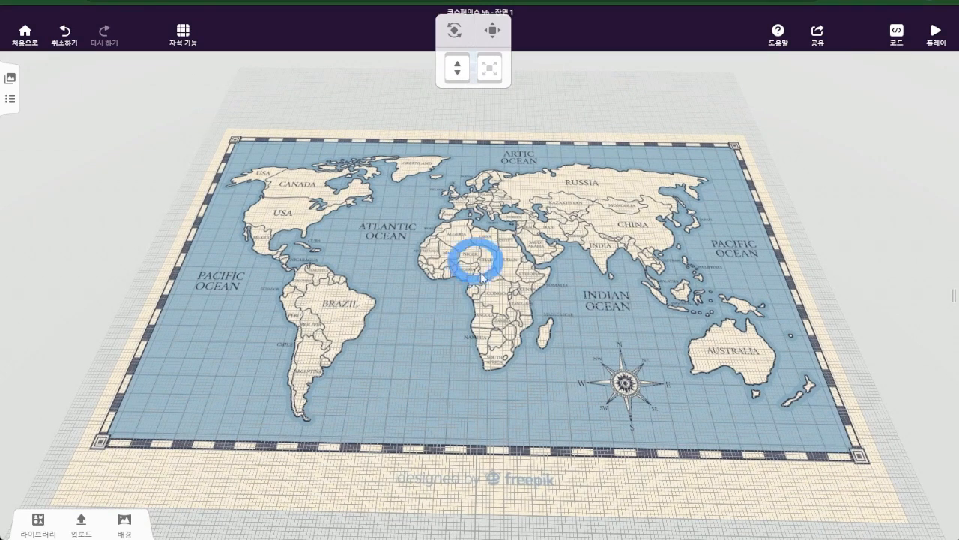
# Step: Set the camera's movement mode to 비행 (flight) and close its settings
pyautogui.moveTo(661, 253); pyautogui.dragTo(521, 137)
pyautogui.click(476, 120)
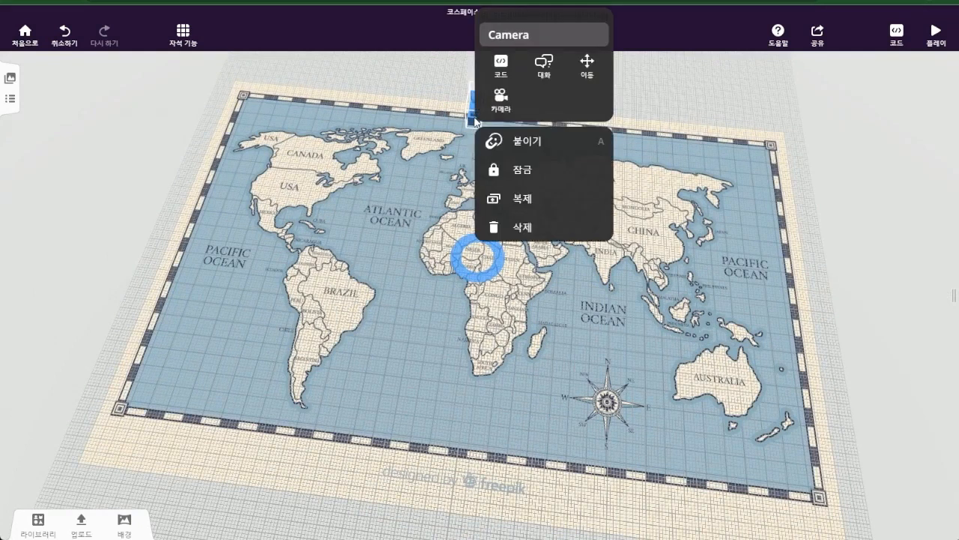
pyautogui.click(500, 97)
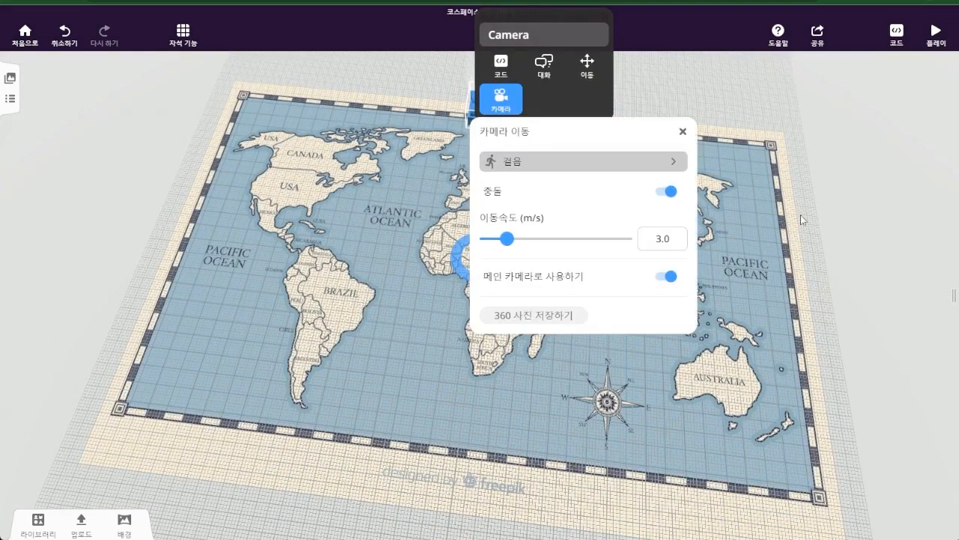
pyautogui.click(570, 164)
pyautogui.click(553, 227)
pyautogui.click(764, 223)
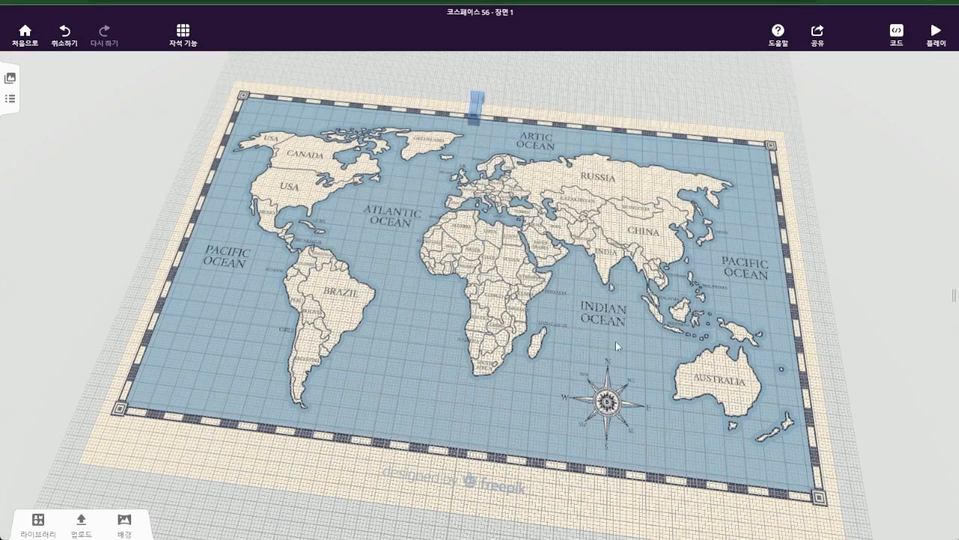
# Step: Reopen the camera's settings to check its movement mode, and close them again
pyautogui.click(473, 110)
pyautogui.click(499, 98)
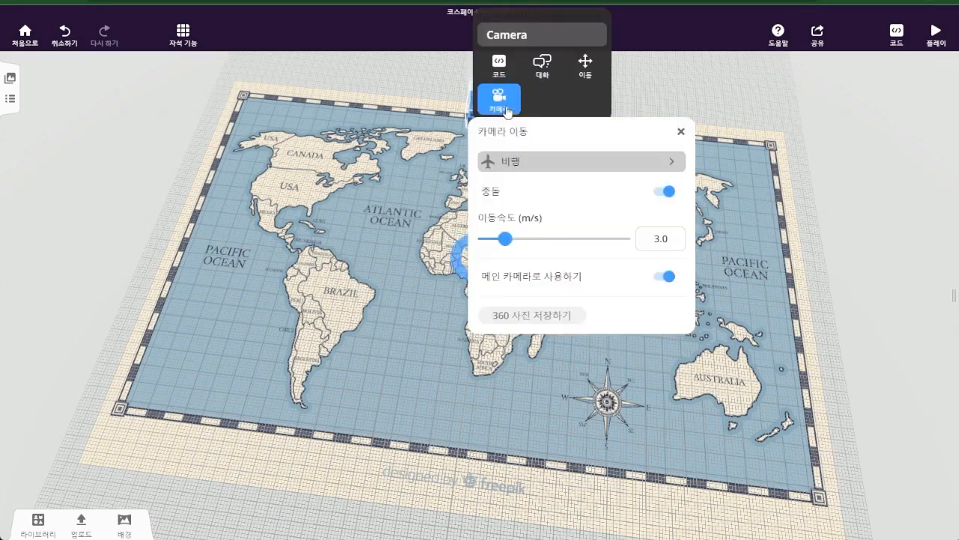
pyautogui.click(775, 203)
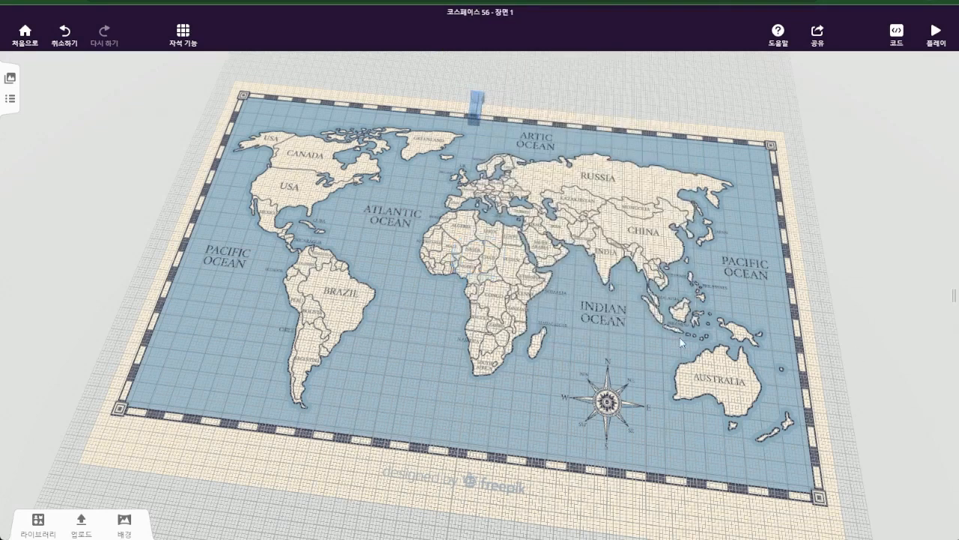
# Step: Preview the scene in play mode to examine the map from the raised camera, and return to editing
pyautogui.moveTo(679, 337); pyautogui.dragTo(701, 338)
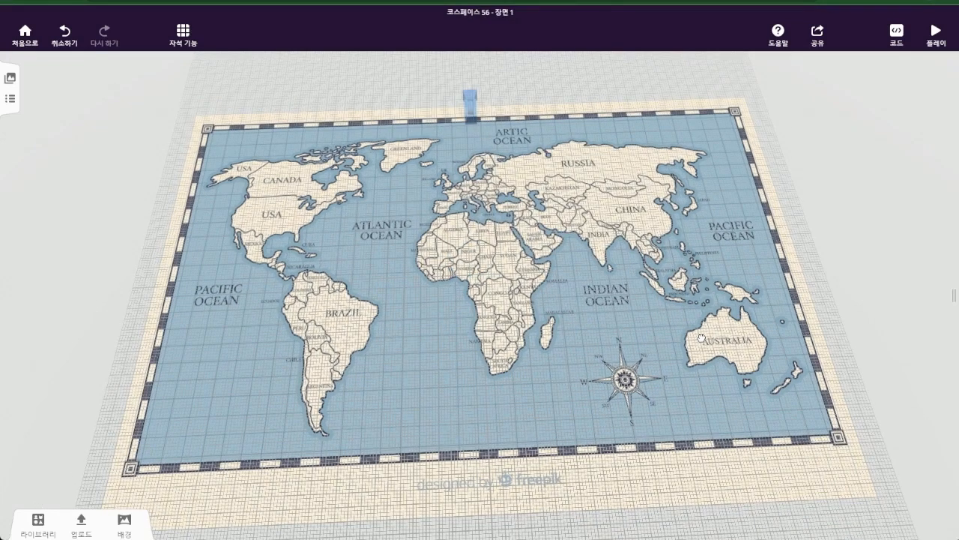
pyautogui.click(936, 34)
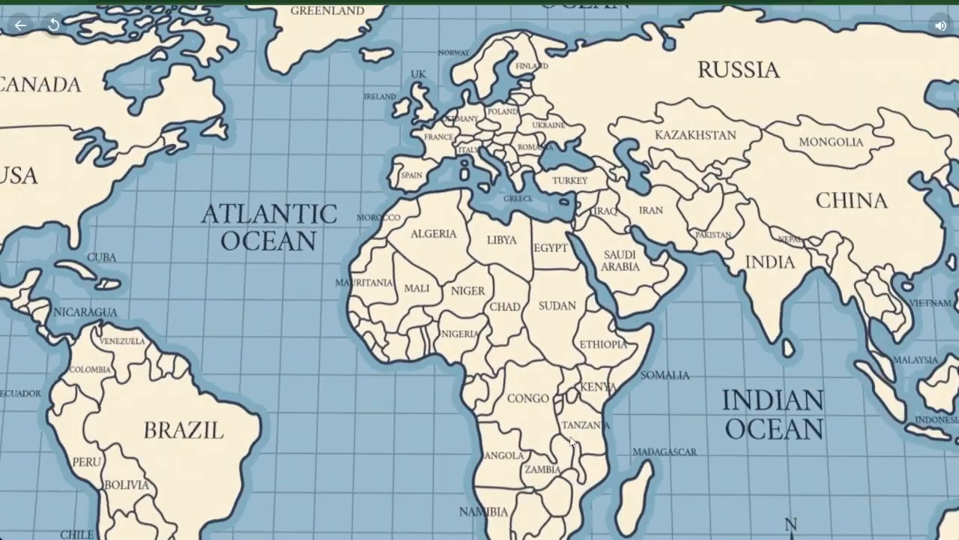
pyautogui.click(27, 32)
# Step: Tilt the camera to face straight down at the map, and check the view in play mode
pyautogui.moveTo(601, 176); pyautogui.dragTo(419, 191)
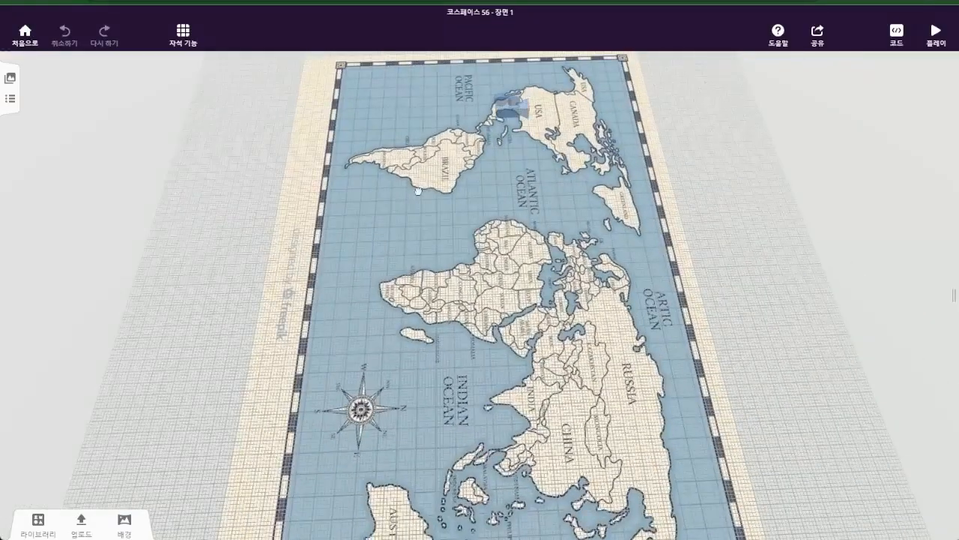
pyautogui.click(507, 111)
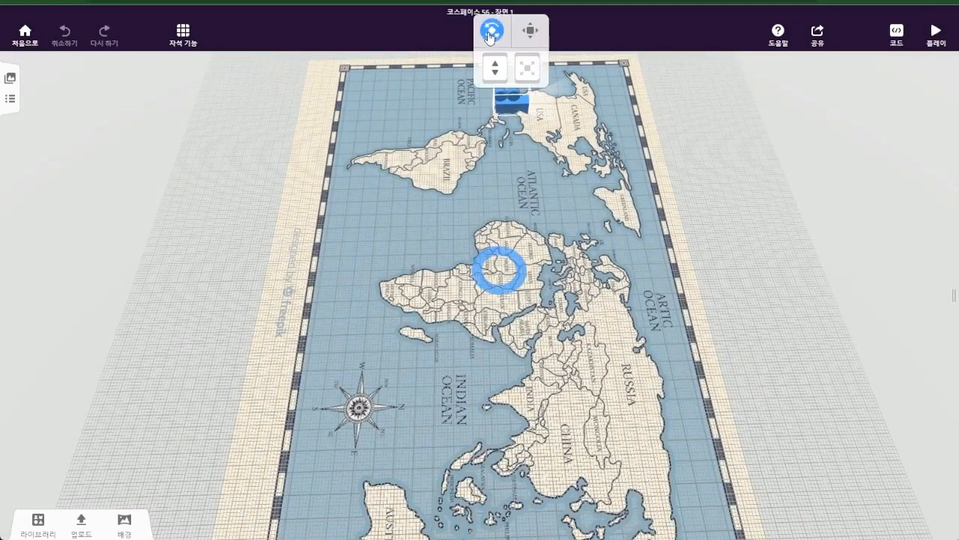
pyautogui.click(491, 36)
pyautogui.moveTo(585, 83); pyautogui.dragTo(533, 155)
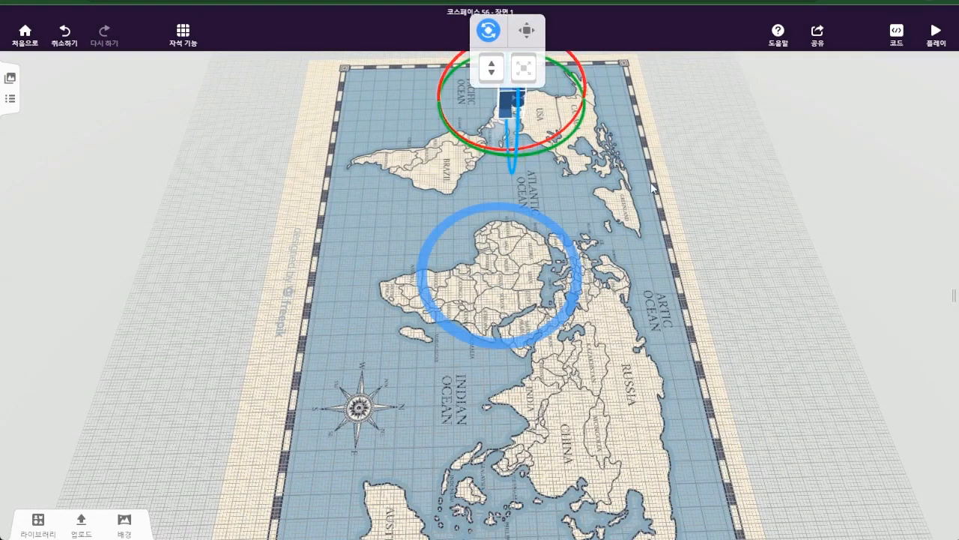
pyautogui.moveTo(653, 188); pyautogui.dragTo(791, 185)
pyautogui.moveTo(630, 281); pyautogui.dragTo(675, 324)
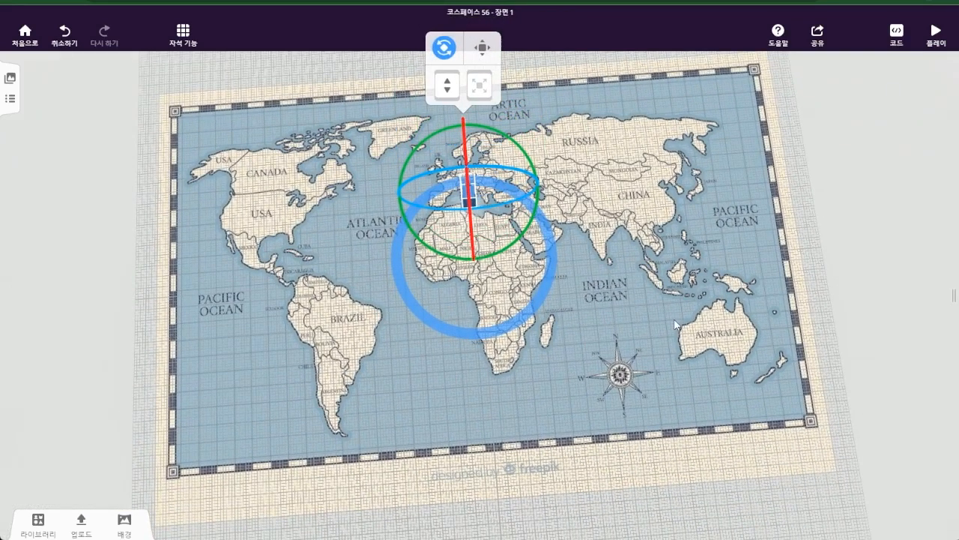
pyautogui.moveTo(676, 265)
pyautogui.mouseDown()
pyautogui.moveTo(670, 279)
pyautogui.moveTo(643, 271)
pyautogui.moveTo(664, 247)
pyautogui.moveTo(664, 258)
pyautogui.mouseUp()
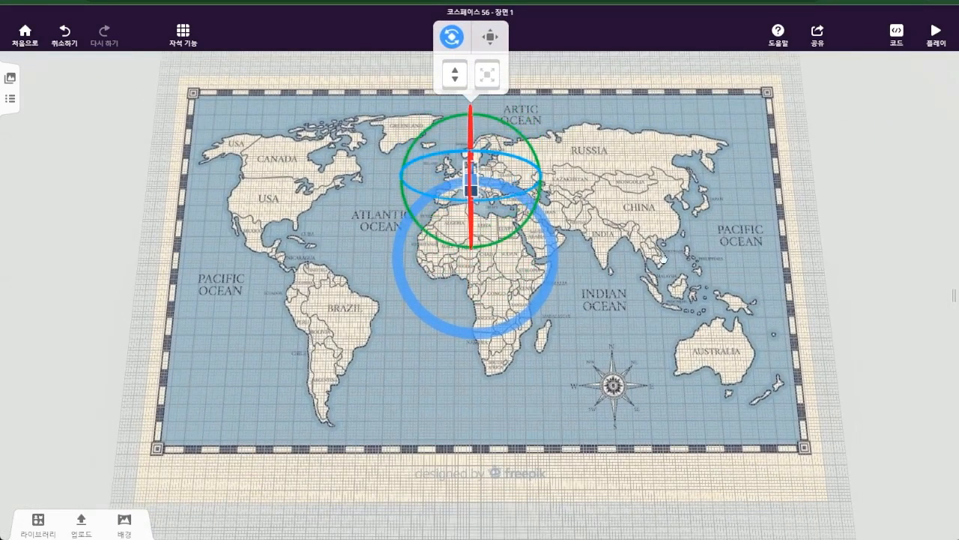
pyautogui.click(937, 37)
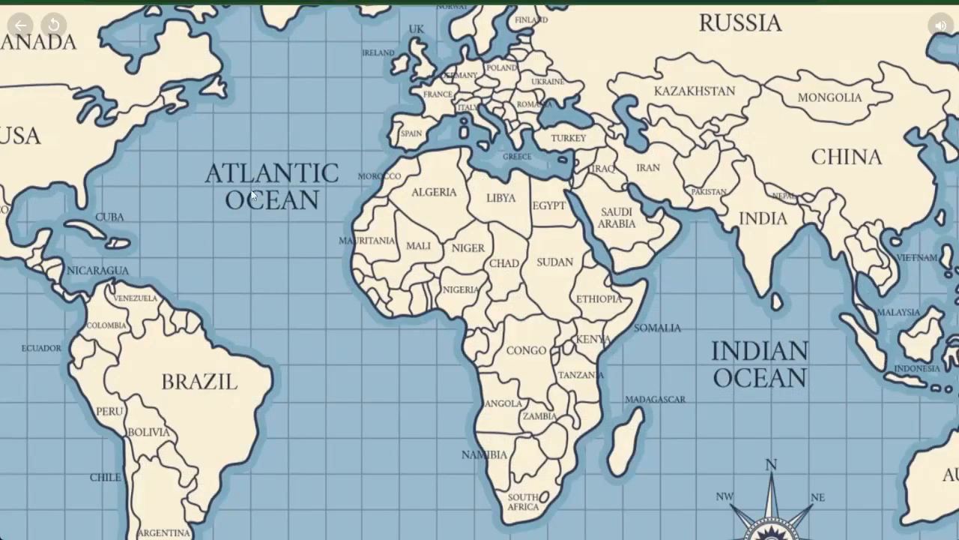
pyautogui.click(20, 25)
# Step: Raise the camera much higher above the floor so the whole map fits in its view, and check it in play mode
pyautogui.moveTo(654, 293); pyautogui.dragTo(500, 242)
pyautogui.scroll(-2, 503, 306)
pyautogui.scroll(-5, 496, 313)
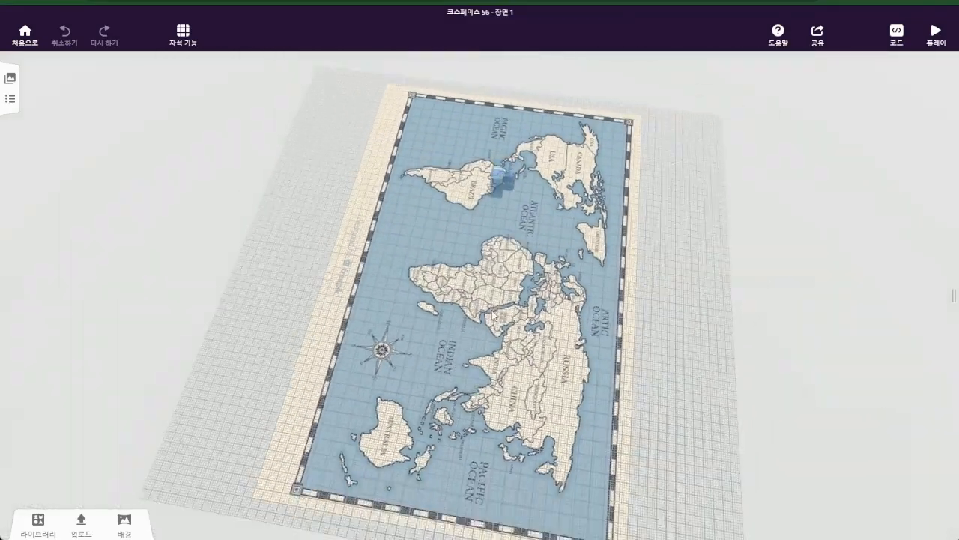
pyautogui.moveTo(767, 299); pyautogui.dragTo(522, 328)
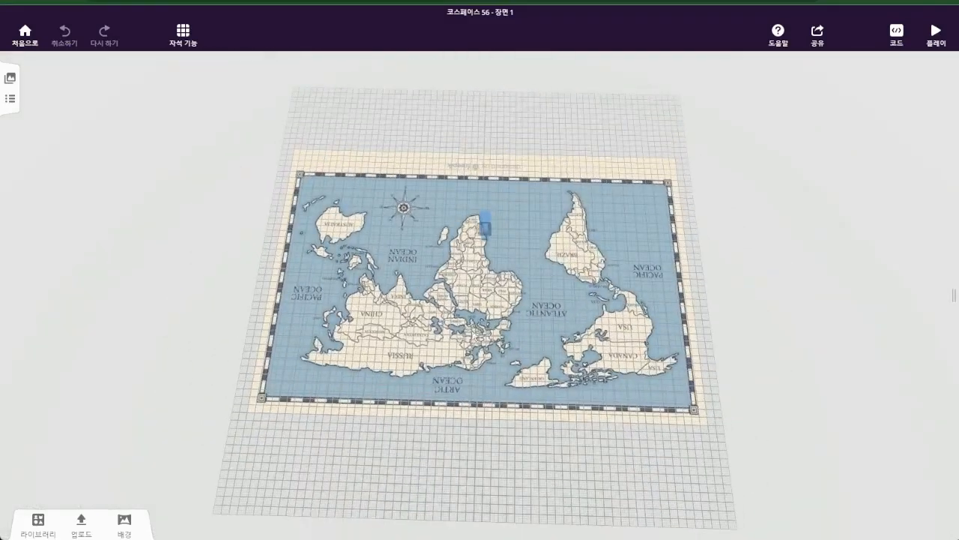
pyautogui.scroll(-2, 774, 305)
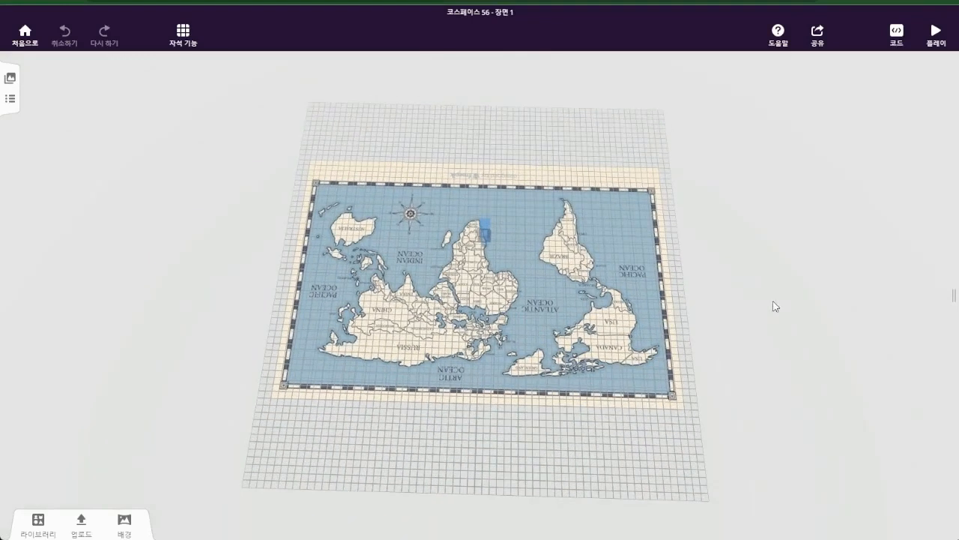
pyautogui.click(484, 221)
pyautogui.moveTo(752, 214); pyautogui.dragTo(631, 148)
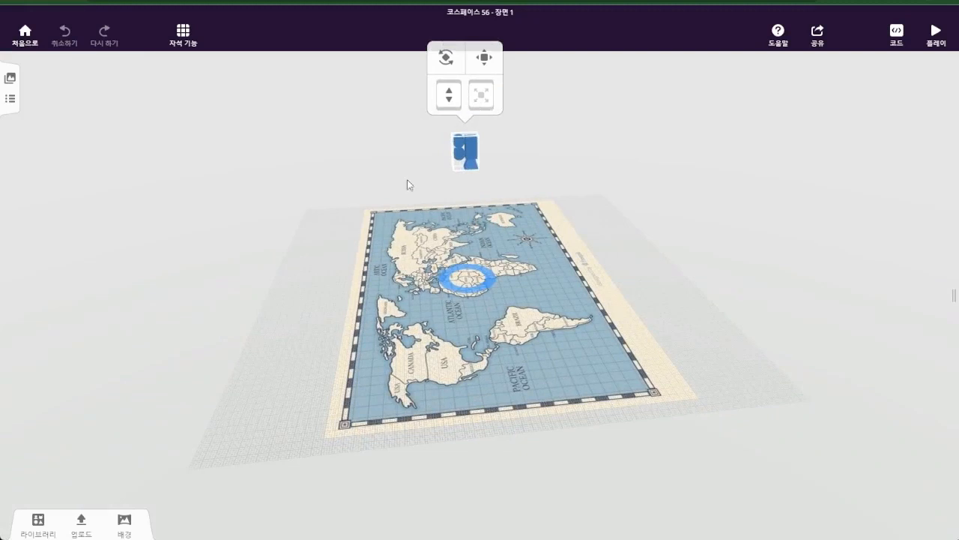
pyautogui.moveTo(753, 141); pyautogui.dragTo(844, 238)
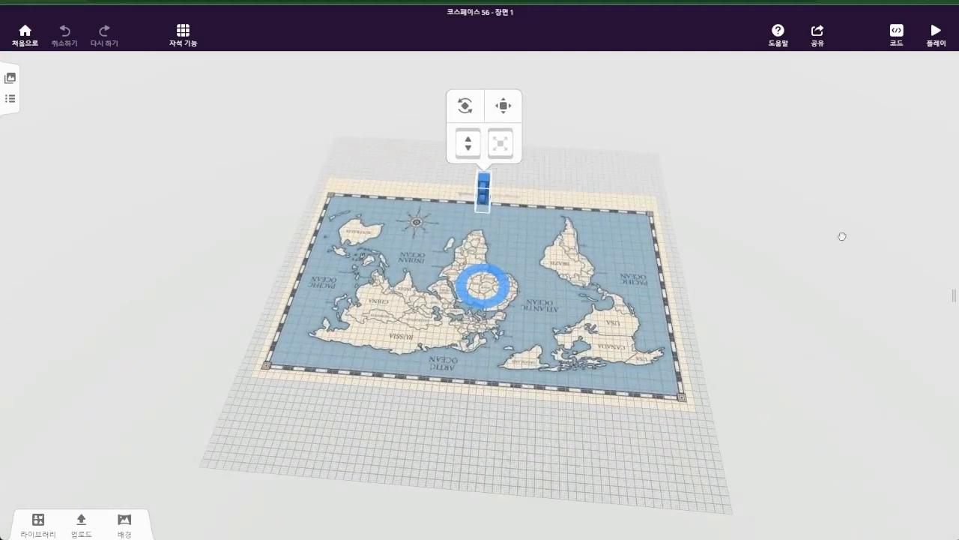
pyautogui.moveTo(460, 150); pyautogui.dragTo(498, 6)
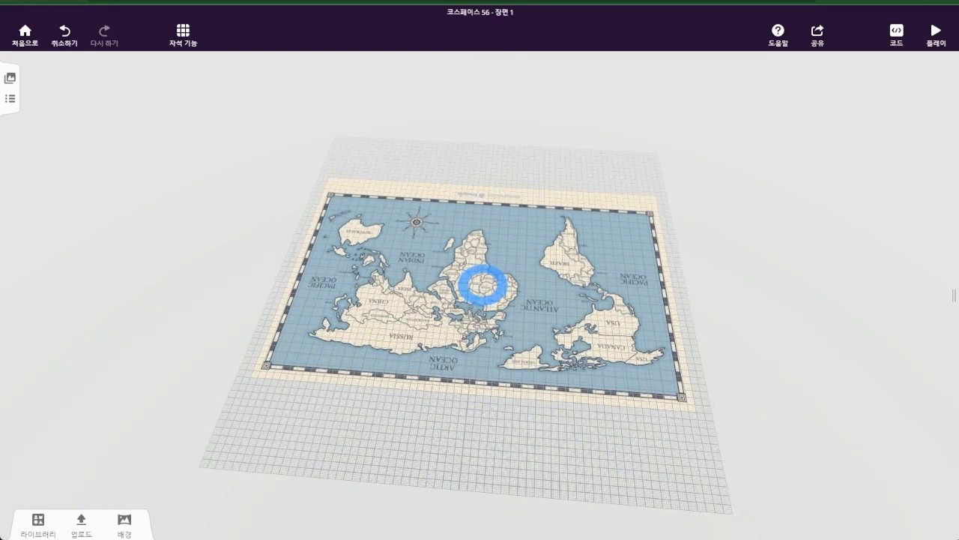
pyautogui.click(833, 216)
pyautogui.moveTo(833, 217); pyautogui.dragTo(528, 216)
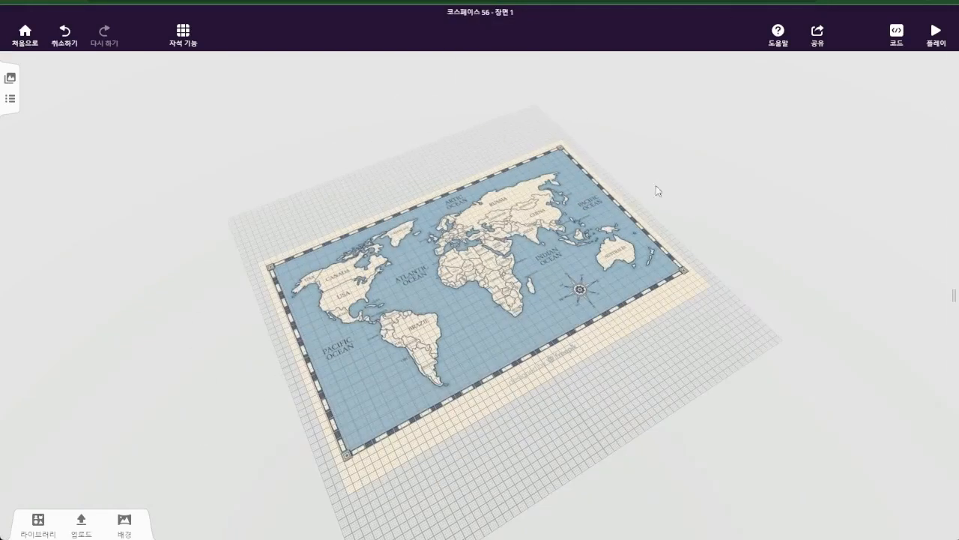
pyautogui.click(936, 33)
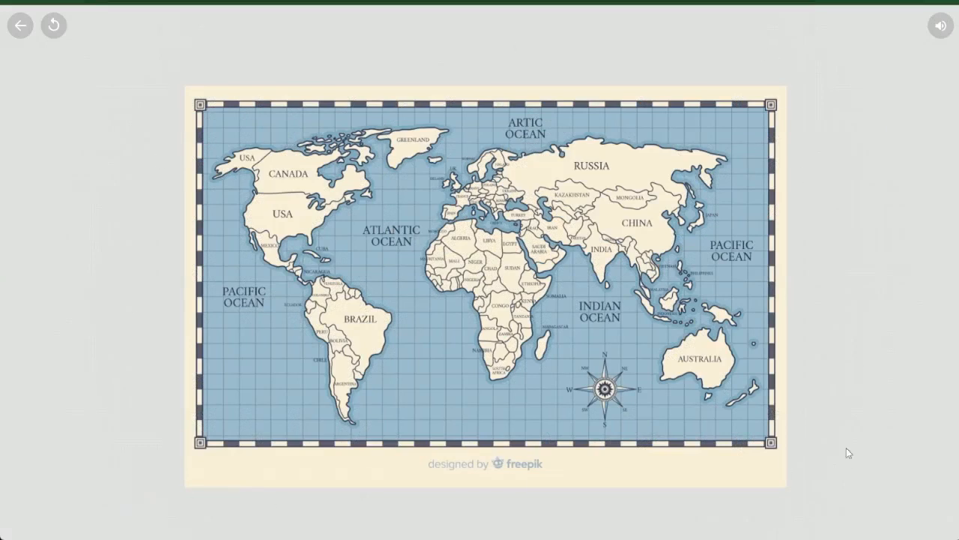
pyautogui.click(21, 27)
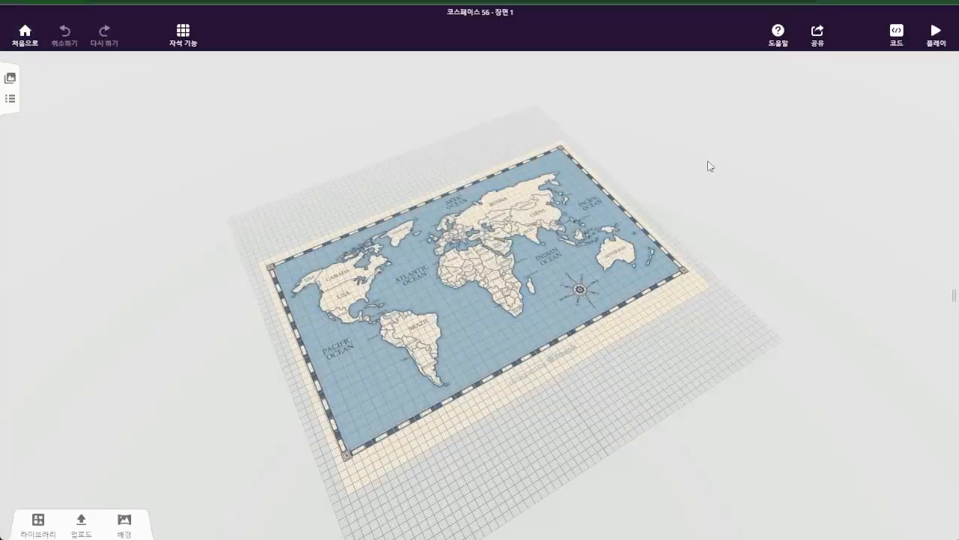
# Step: Add the Statue of Liberty from the library's landmarks onto the eastern USA, and check it from the overhead camera in play mode
pyautogui.moveTo(685, 172); pyautogui.dragTo(707, 135)
pyautogui.moveTo(731, 215)
pyautogui.mouseDown()
pyautogui.moveTo(750, 152)
pyautogui.moveTo(735, 202)
pyautogui.mouseUp()
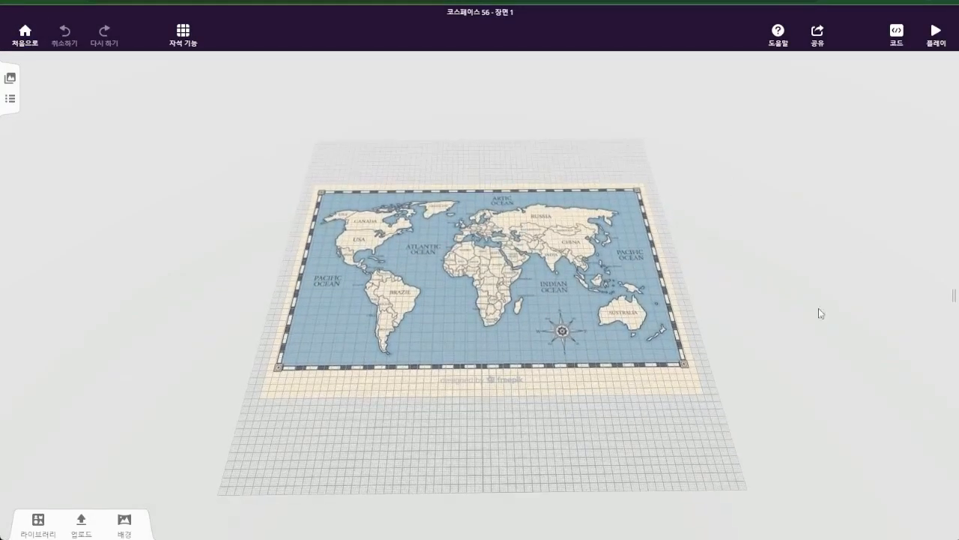
pyautogui.scroll(5, 816, 317)
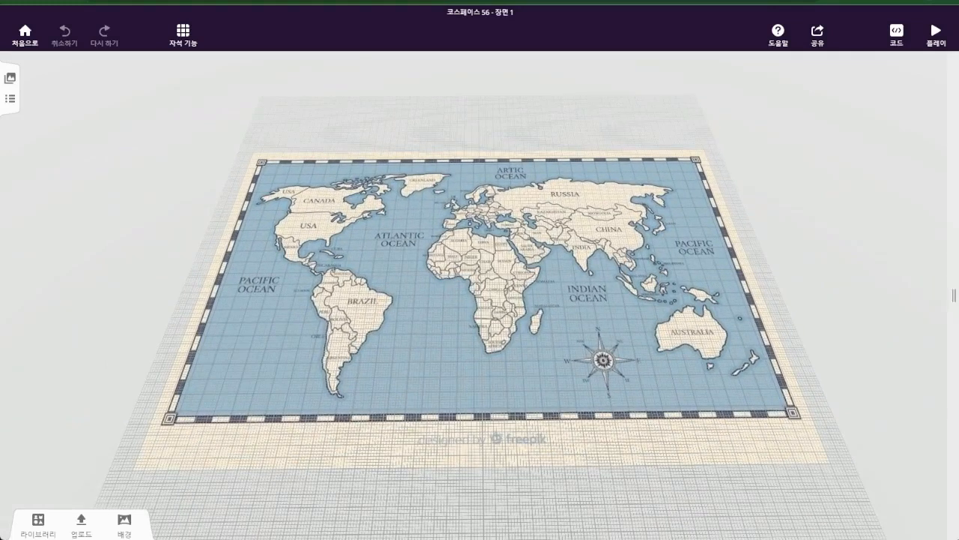
pyautogui.moveTo(867, 180); pyautogui.dragTo(869, 209)
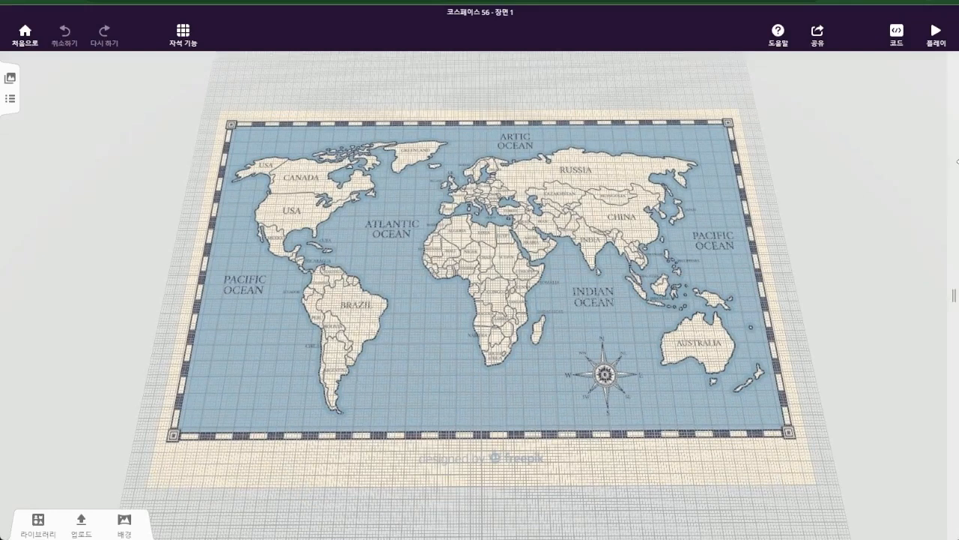
pyautogui.scroll(2, 255, 429)
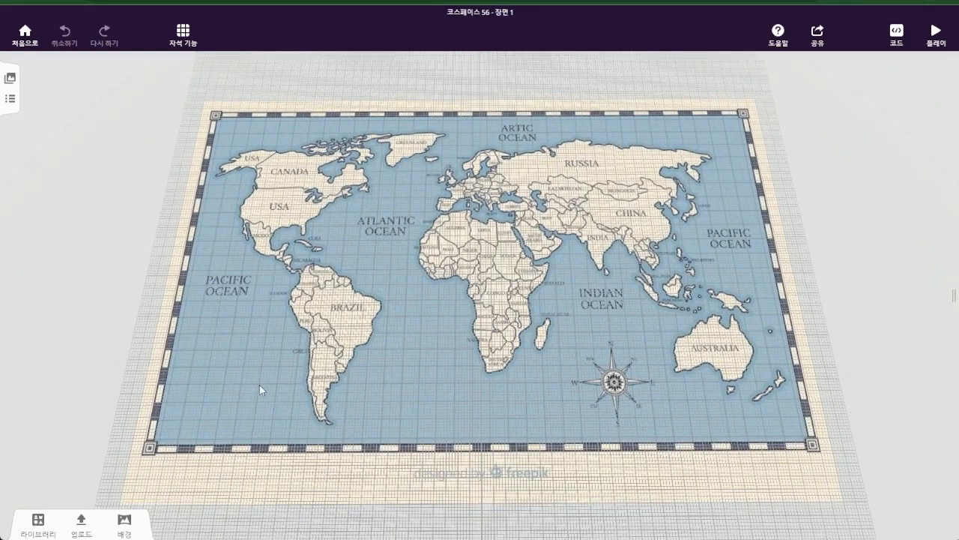
pyautogui.click(38, 522)
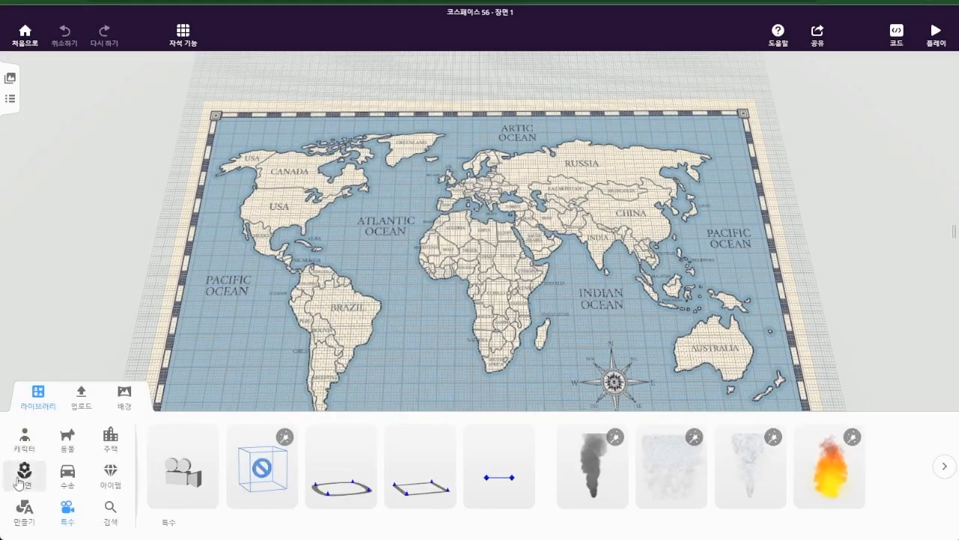
pyautogui.click(111, 440)
pyautogui.click(315, 525)
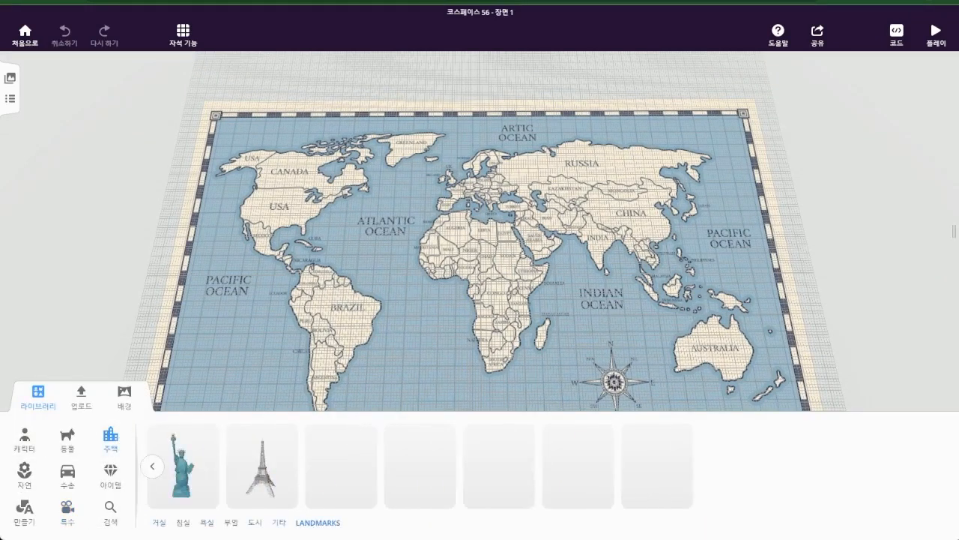
pyautogui.moveTo(182, 474); pyautogui.dragTo(301, 210)
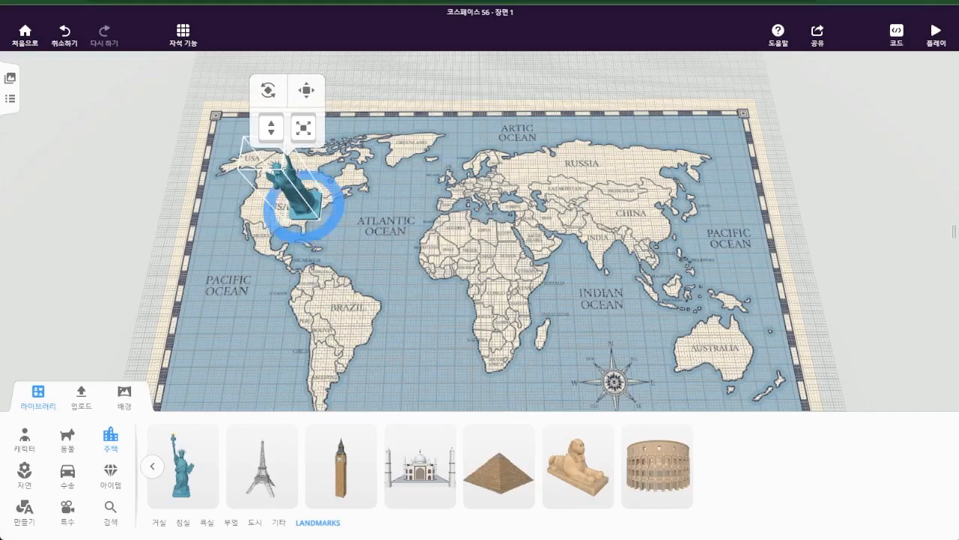
pyautogui.click(937, 34)
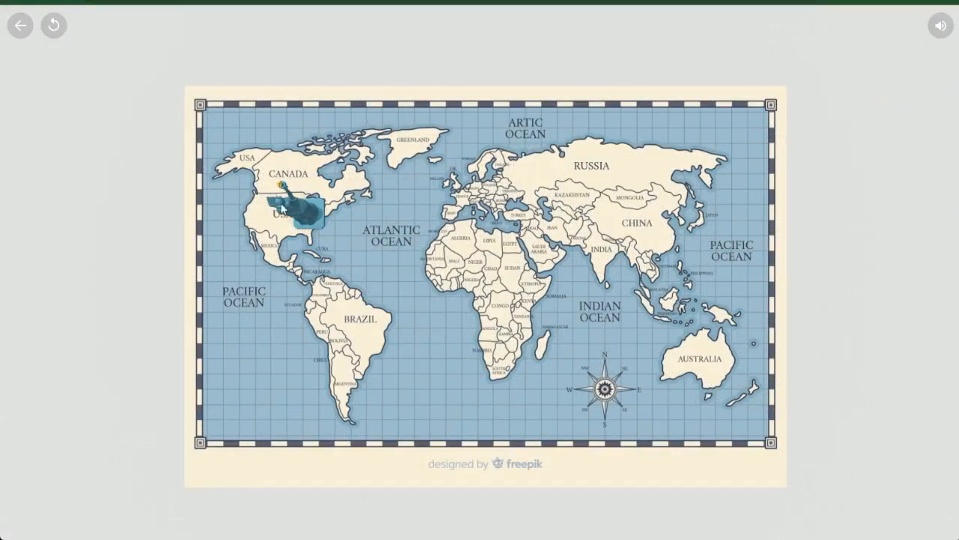
pyautogui.click(20, 26)
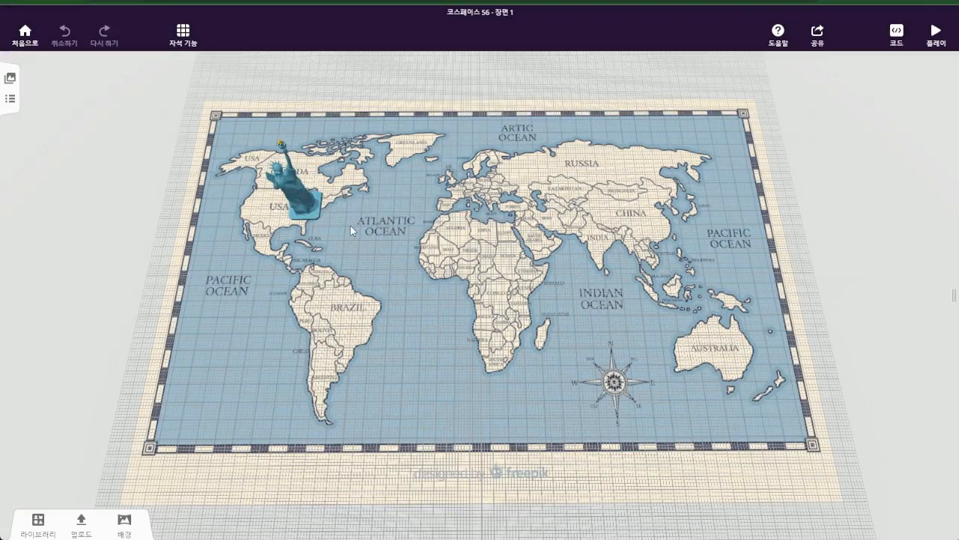
# Step: Shift the Statue of Liberty slightly south over the eastern USA and turn it about its vertical axis
pyautogui.moveTo(303, 197); pyautogui.dragTo(299, 246)
pyautogui.moveTo(257, 195); pyautogui.dragTo(305, 204)
pyautogui.click(383, 212)
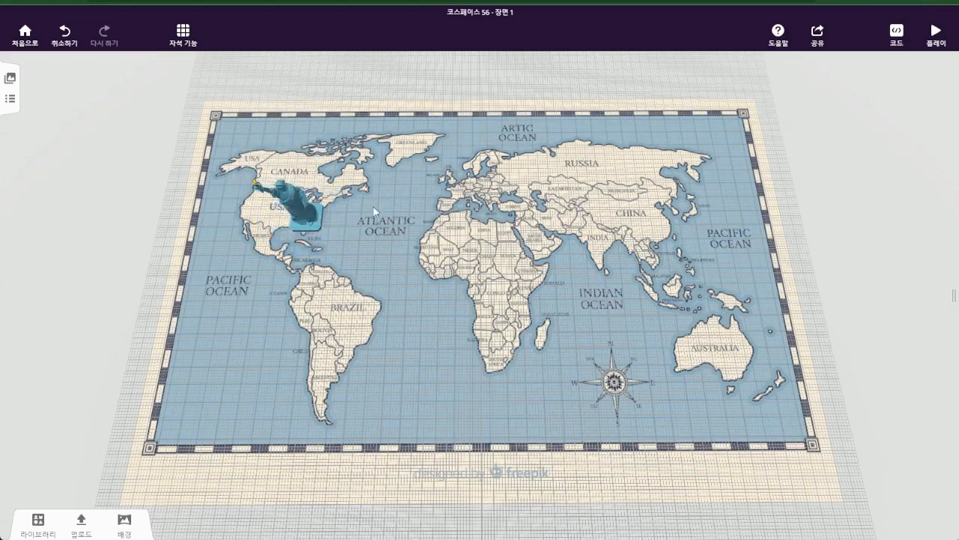
# Step: Rotate the Statue of Liberty to lie back across the eastern USA, facing the overhead camera, and check it in play mode
pyautogui.click(311, 198)
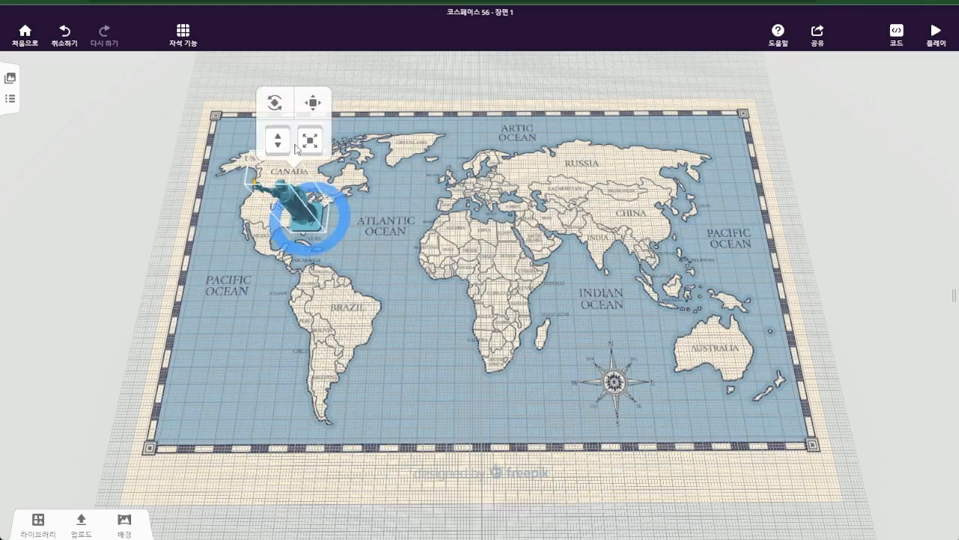
pyautogui.click(277, 104)
pyautogui.moveTo(498, 142); pyautogui.dragTo(296, 116)
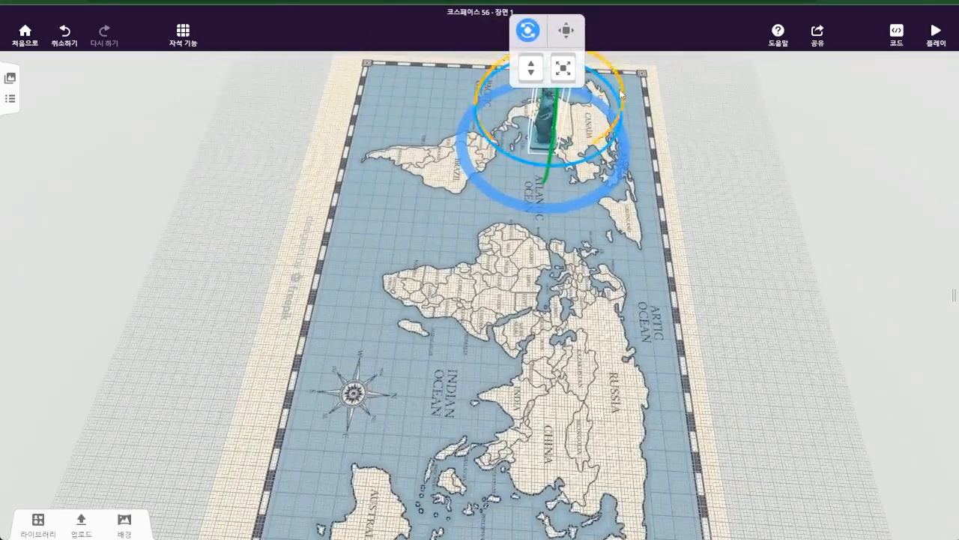
pyautogui.moveTo(623, 87); pyautogui.dragTo(583, 191)
pyautogui.moveTo(459, 236); pyautogui.dragTo(699, 264)
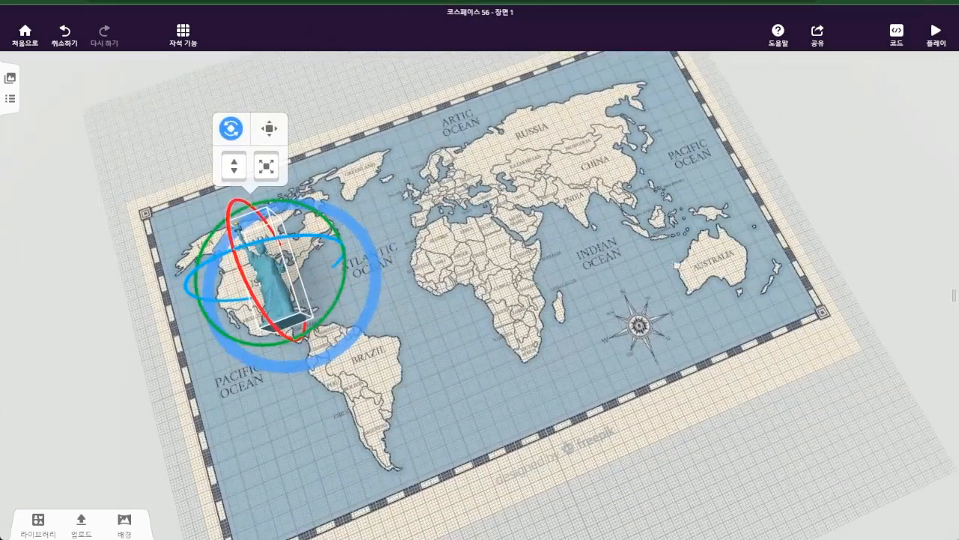
pyautogui.moveTo(272, 288); pyautogui.dragTo(280, 264)
pyautogui.moveTo(412, 263); pyautogui.dragTo(441, 291)
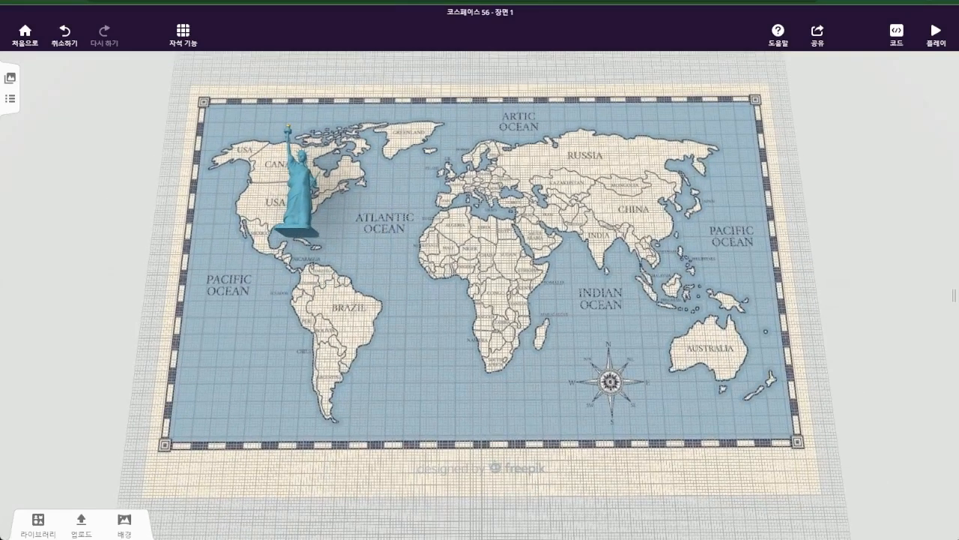
pyautogui.click(936, 33)
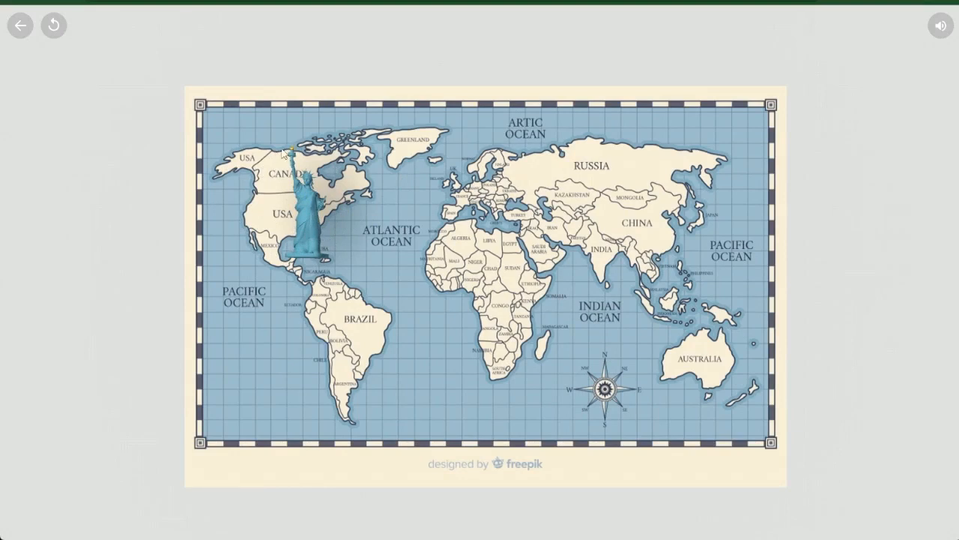
pyautogui.click(29, 30)
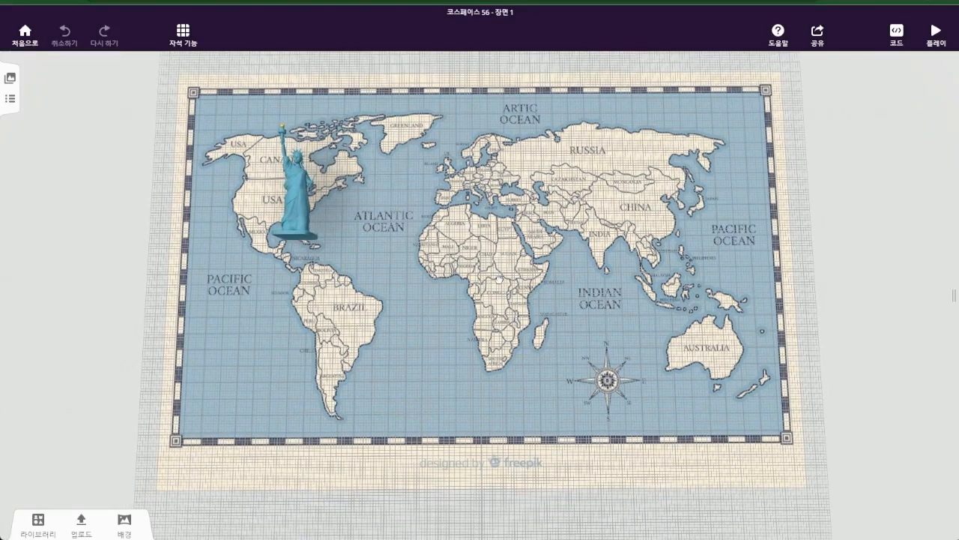
# Step: Enable the Statue of Liberty for use in code, and close its settings
pyautogui.click(303, 189)
pyautogui.rightClick(304, 188)
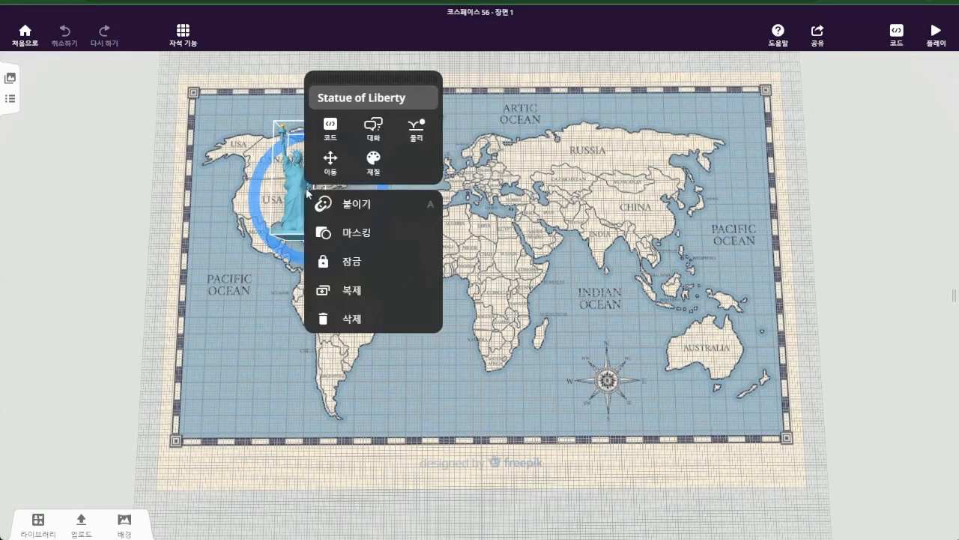
pyautogui.click(331, 132)
pyautogui.click(439, 198)
pyautogui.click(815, 225)
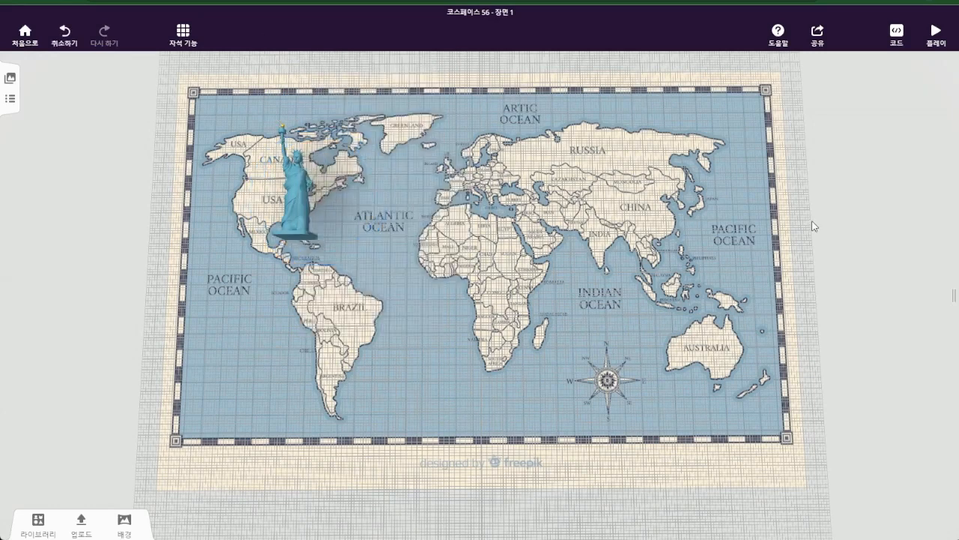
# Step: Create a CoBlocks script and add the Statue of Liberty opacity (불투명도) block under the play-start event
pyautogui.click(895, 38)
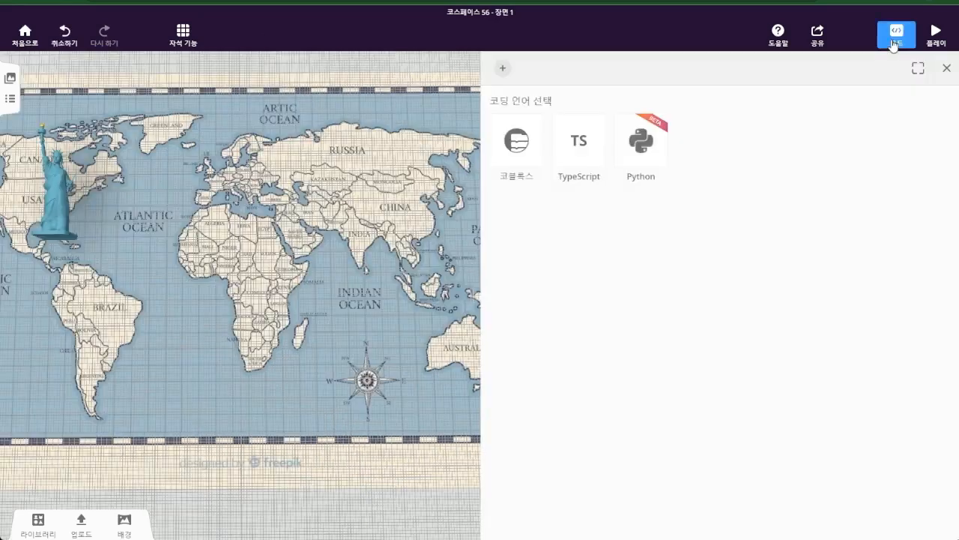
pyautogui.click(518, 142)
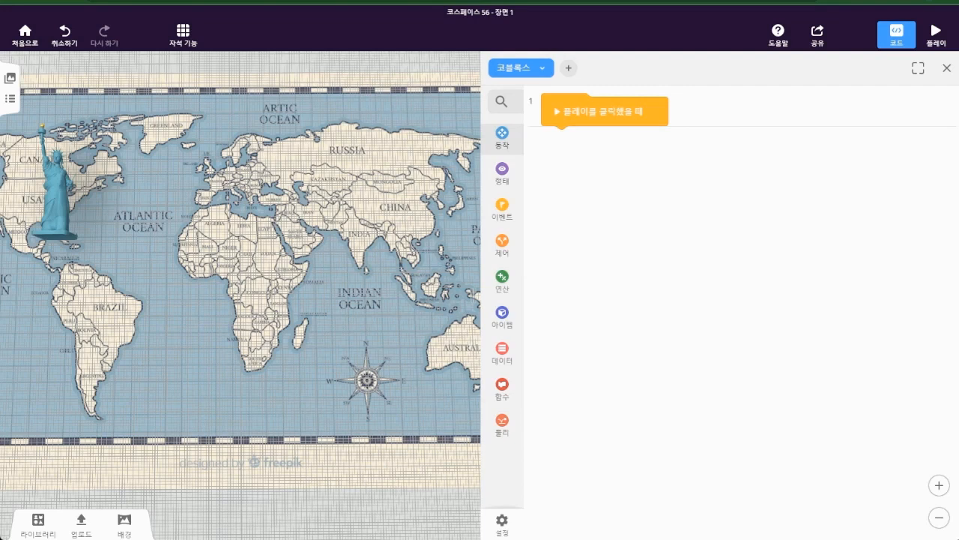
pyautogui.click(513, 104)
pyautogui.click(502, 101)
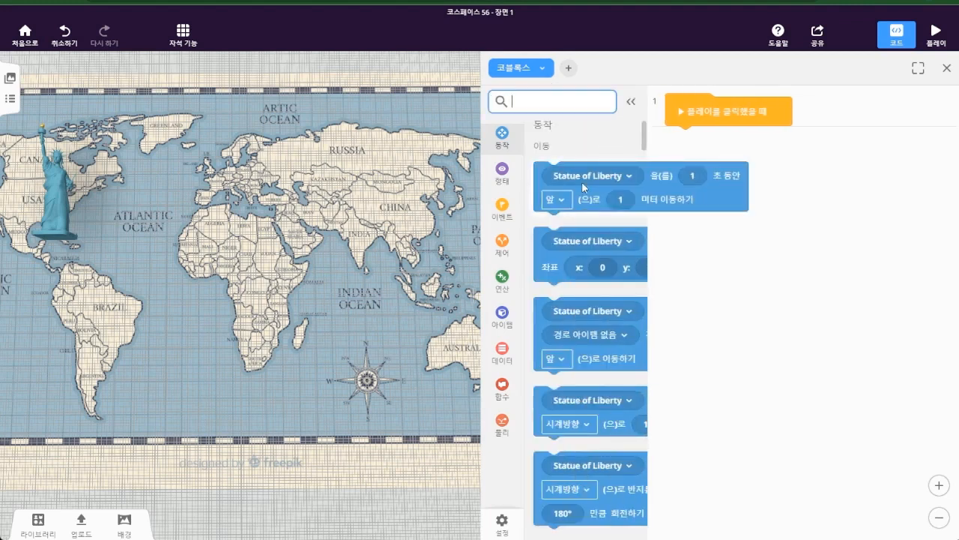
pyautogui.write('불투명도')
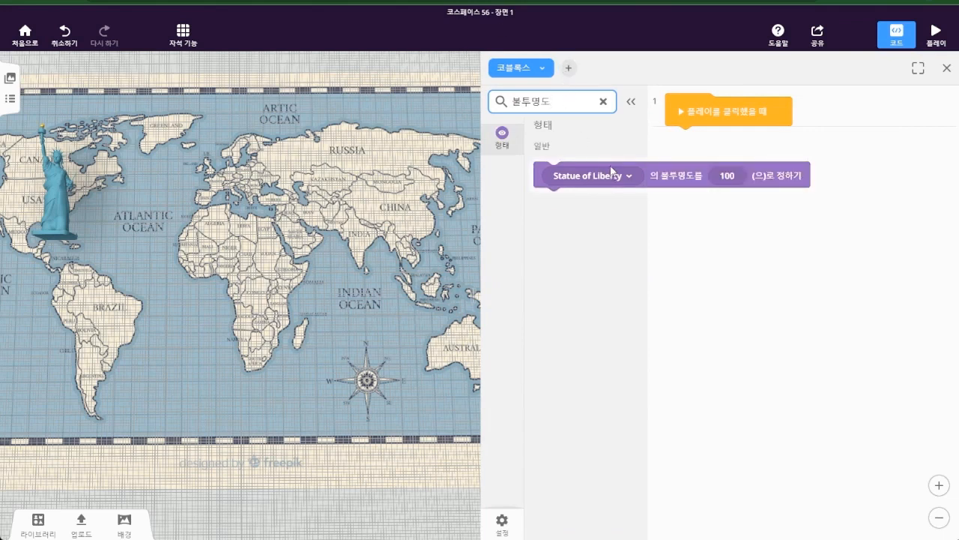
pyautogui.moveTo(611, 170); pyautogui.dragTo(743, 138)
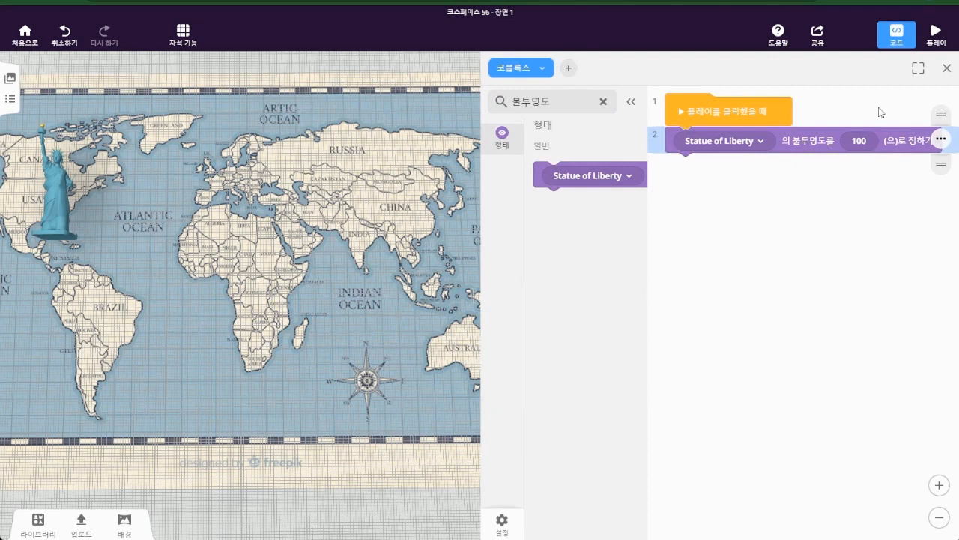
# Step: Enlarge the code editor to full width and set the Statue of Liberty's starting opacity to 0
pyautogui.click(918, 71)
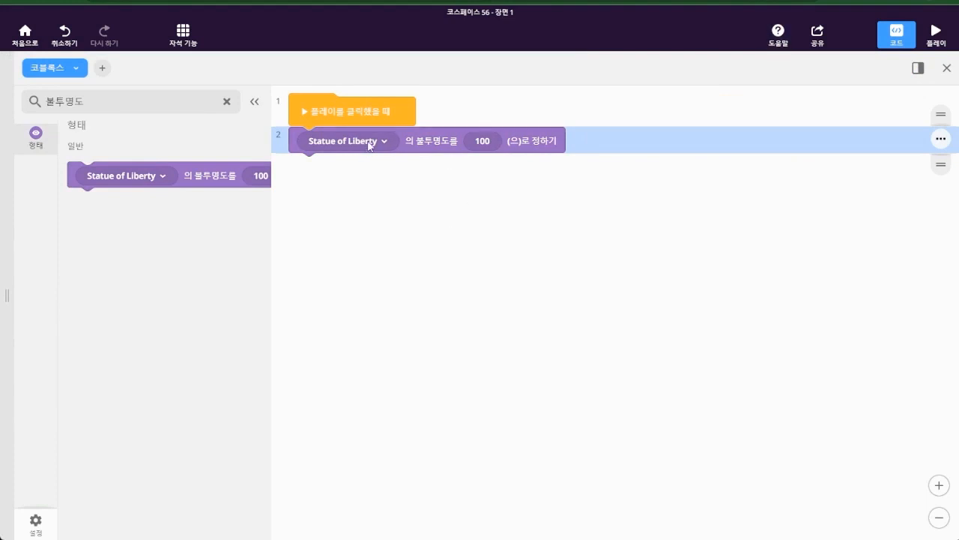
pyautogui.click(488, 144)
pyautogui.write('0')
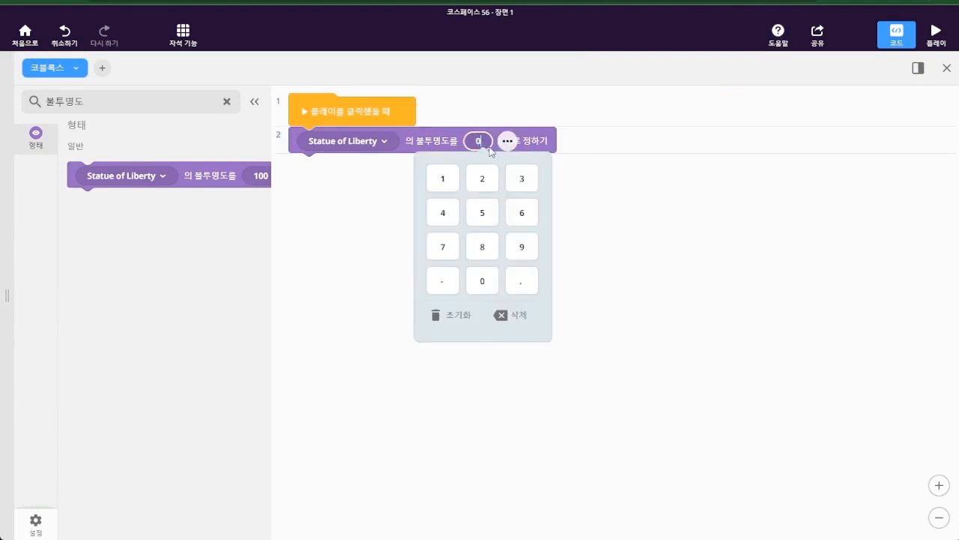
pyautogui.click(611, 237)
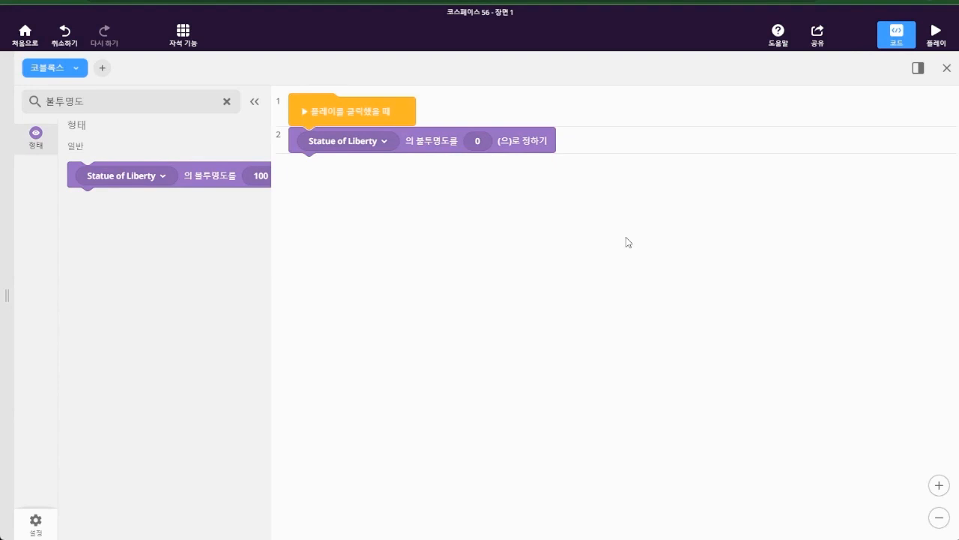
# Step: Add a choice panel (선택창) block below the opacity block with the question "자유의 여신상은 어느 대륙에 있을까요?"
pyautogui.doubleClick(110, 101)
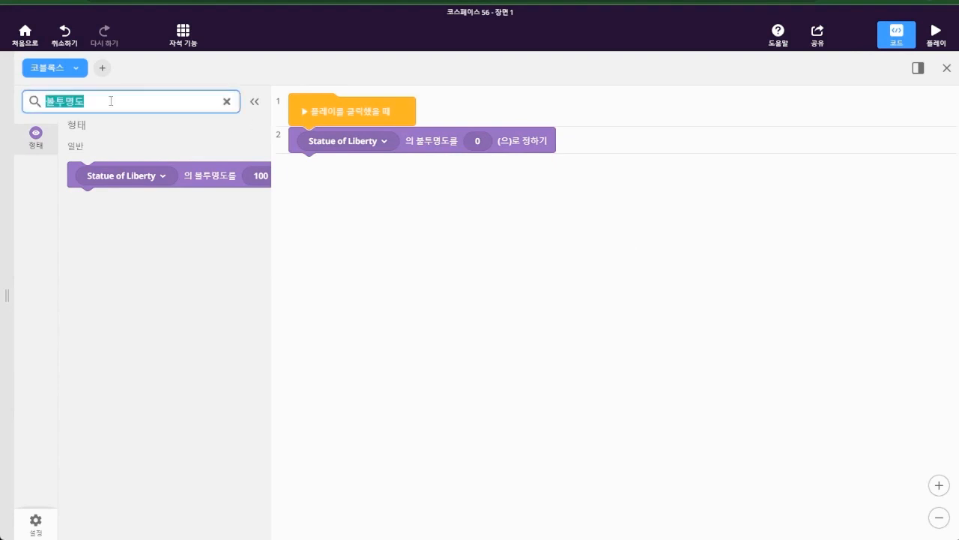
pyautogui.press('BackSpace')
pyautogui.write('선택창')
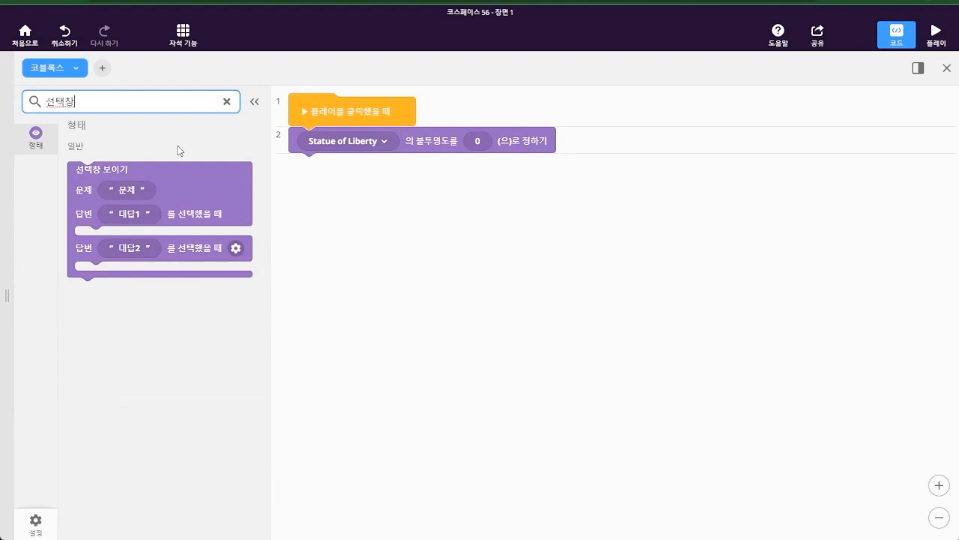
pyautogui.moveTo(182, 169); pyautogui.dragTo(409, 174)
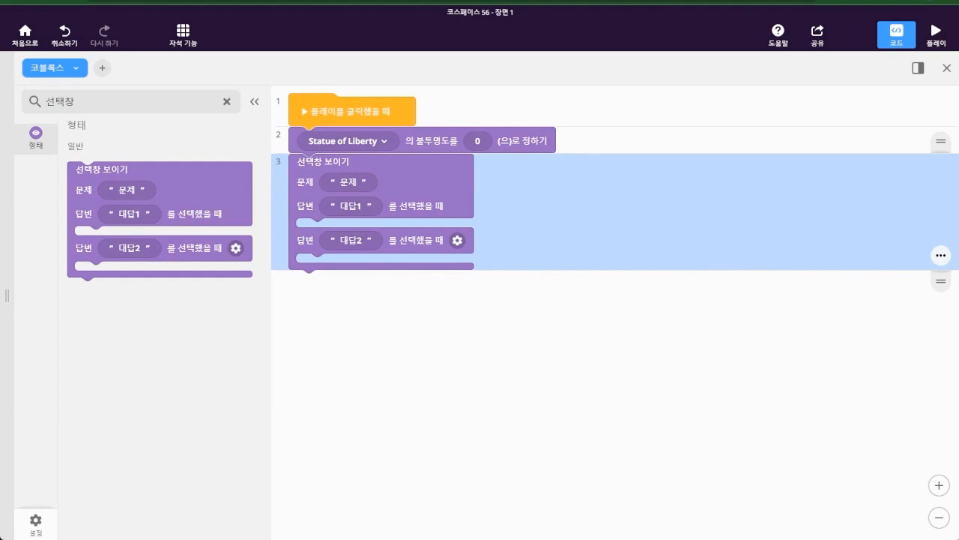
pyautogui.click(351, 182)
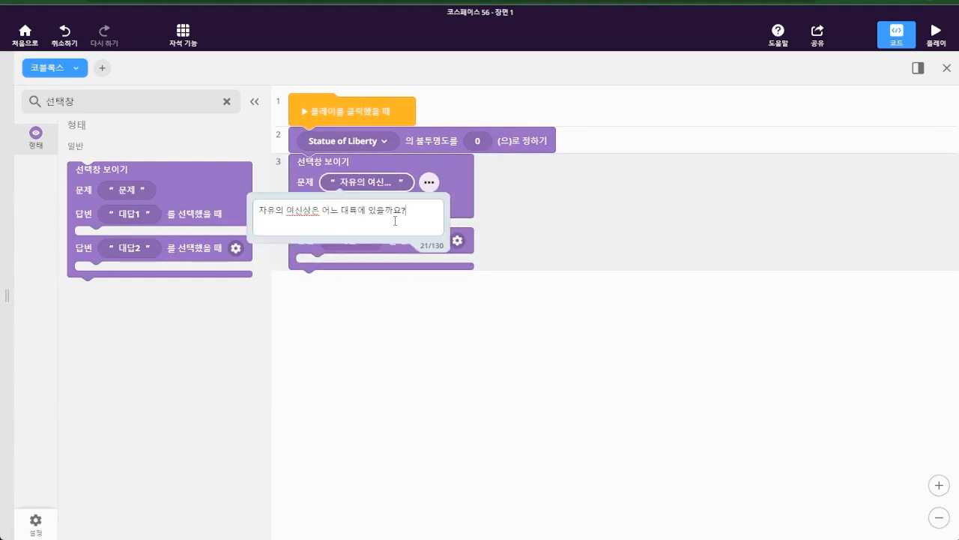
pyautogui.click(494, 326)
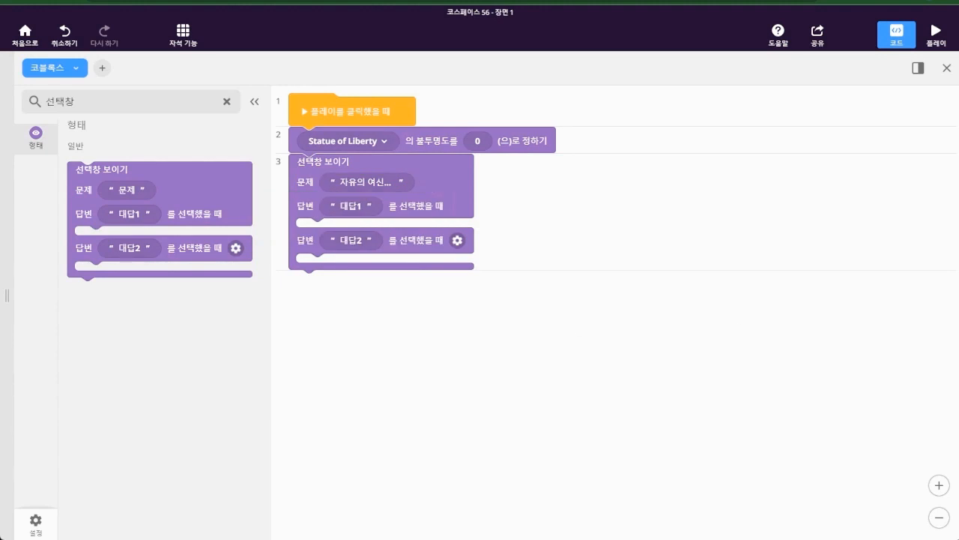
# Step: Set the choice panel's first answer to 북아메리카 and its second answer to 남아메리카
pyautogui.click(348, 209)
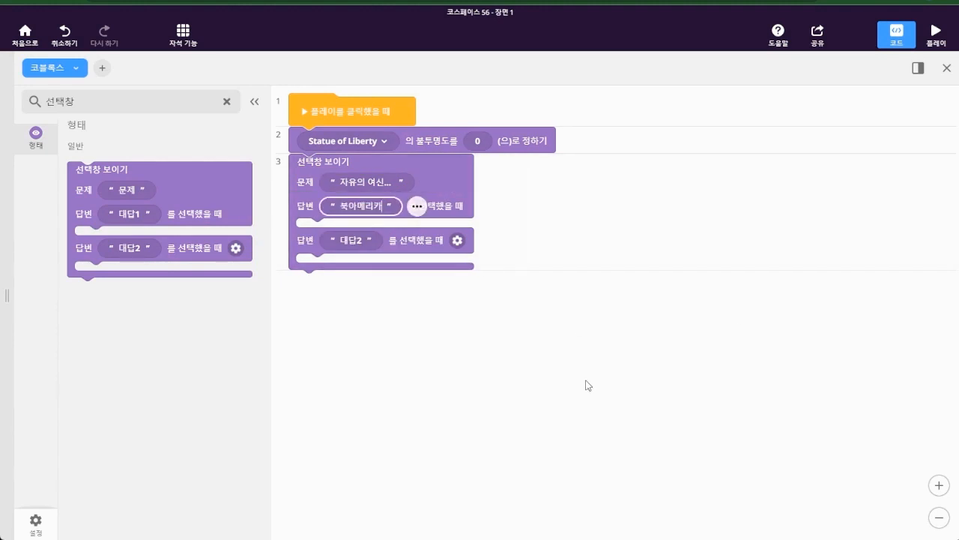
pyautogui.click(589, 385)
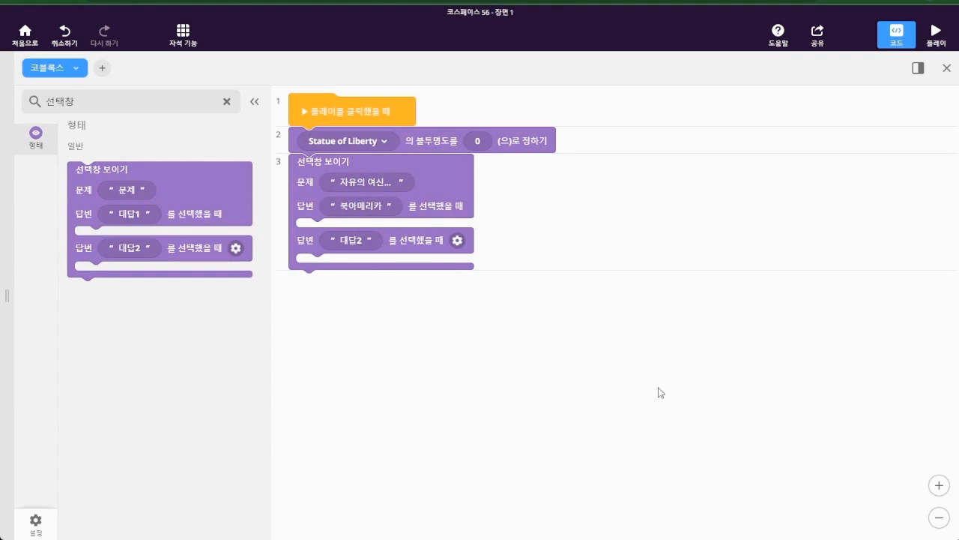
pyautogui.click(345, 241)
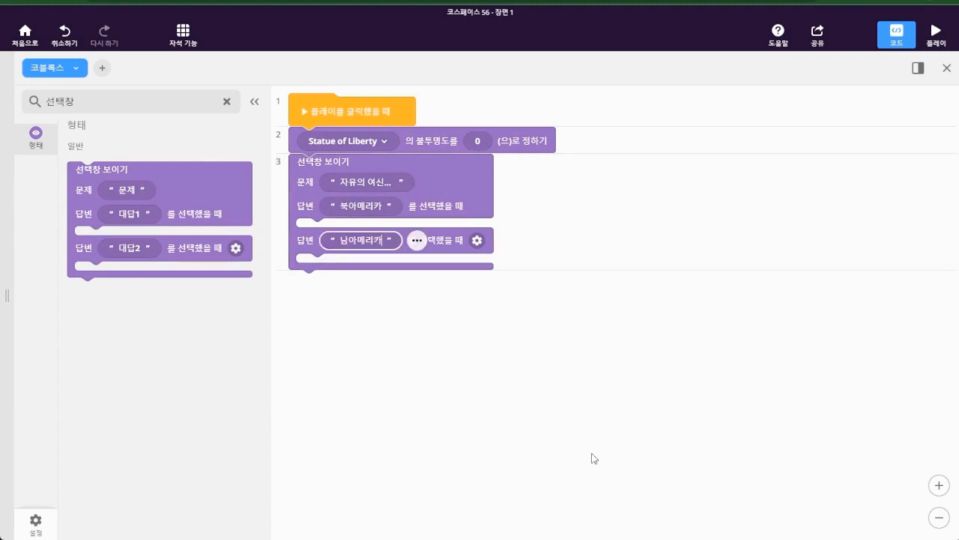
pyautogui.click(592, 454)
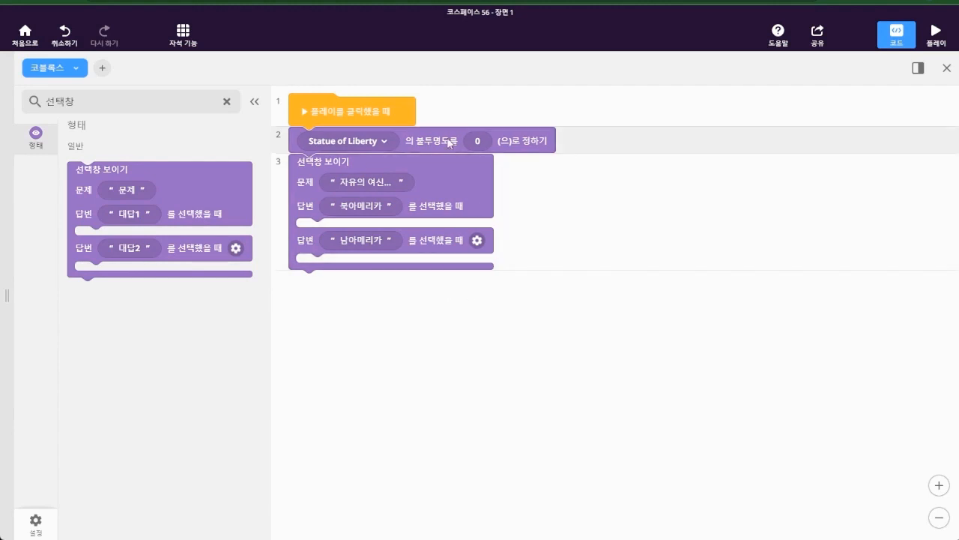
# Step: Paste an opacity block of 100 inside the 북아메리카 answer and assign it to the Statue of Liberty
pyautogui.hotkey('ctrl', 'v')
pyautogui.moveTo(461, 287); pyautogui.dragTo(470, 234)
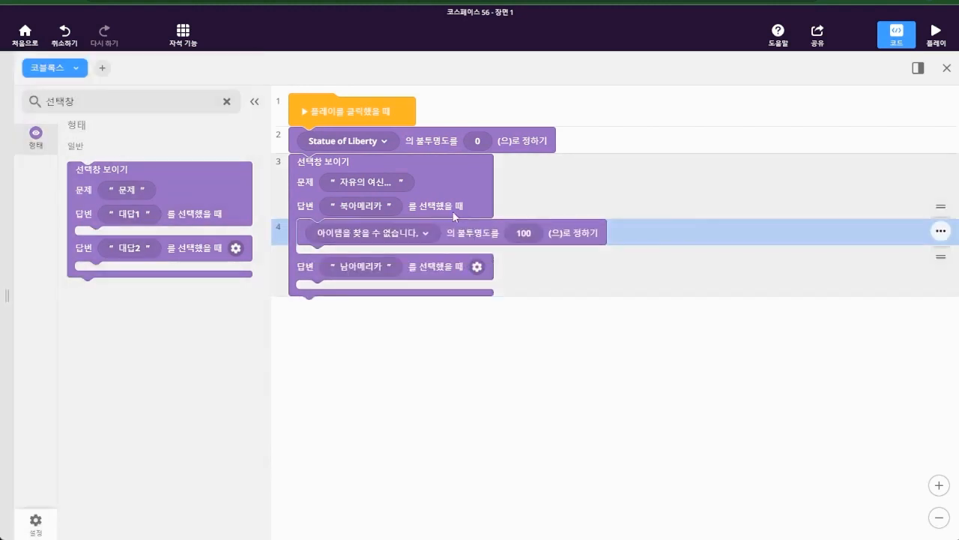
pyautogui.click(424, 233)
pyautogui.click(418, 256)
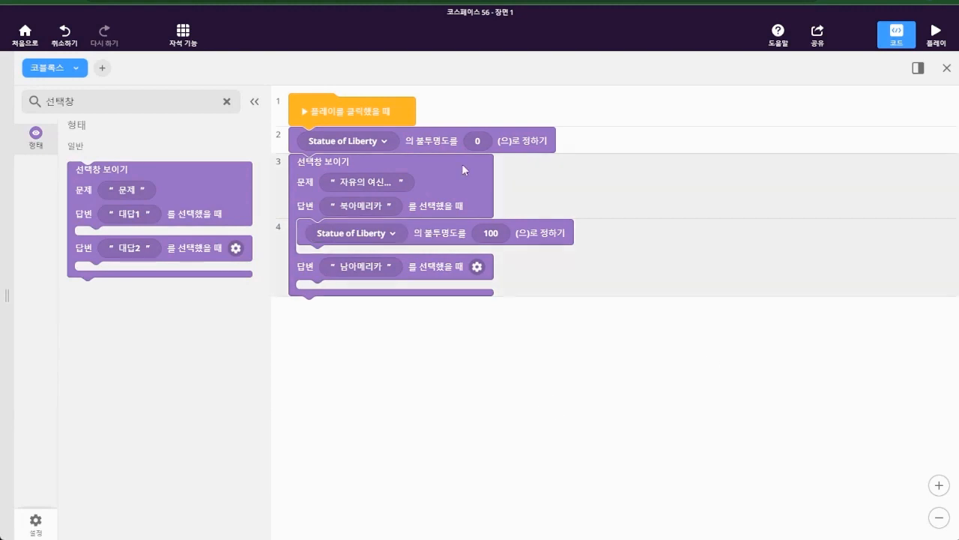
# Step: Copy the Statue of Liberty's starting opacity block into the 남아메리카 answer and set its opacity to 100
pyautogui.click(436, 145)
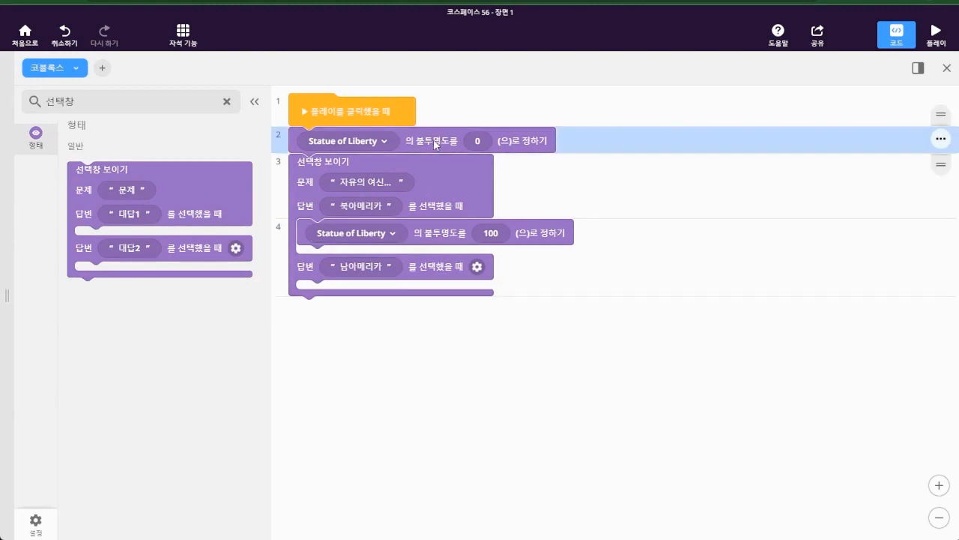
pyautogui.rightClick(435, 144)
pyautogui.click(471, 186)
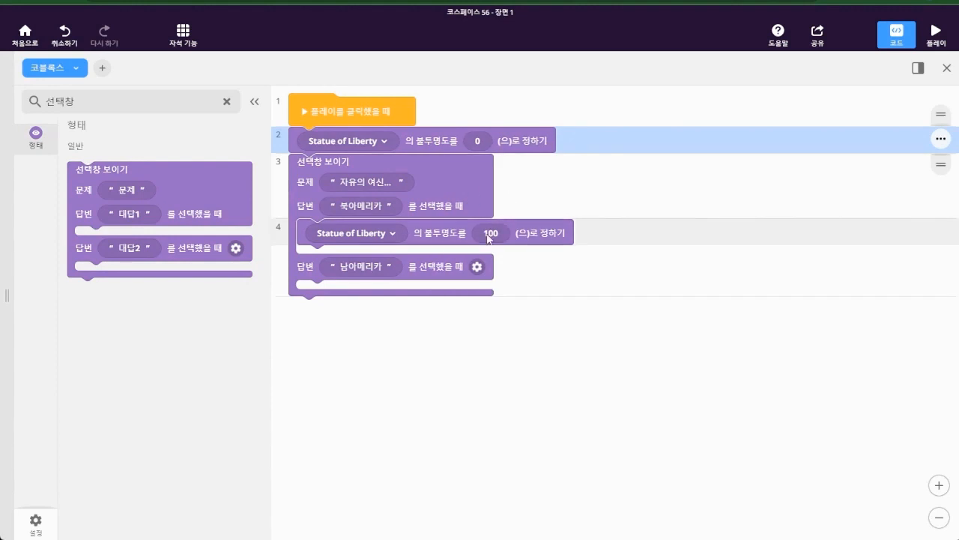
pyautogui.rightClick(403, 332)
pyautogui.click(450, 379)
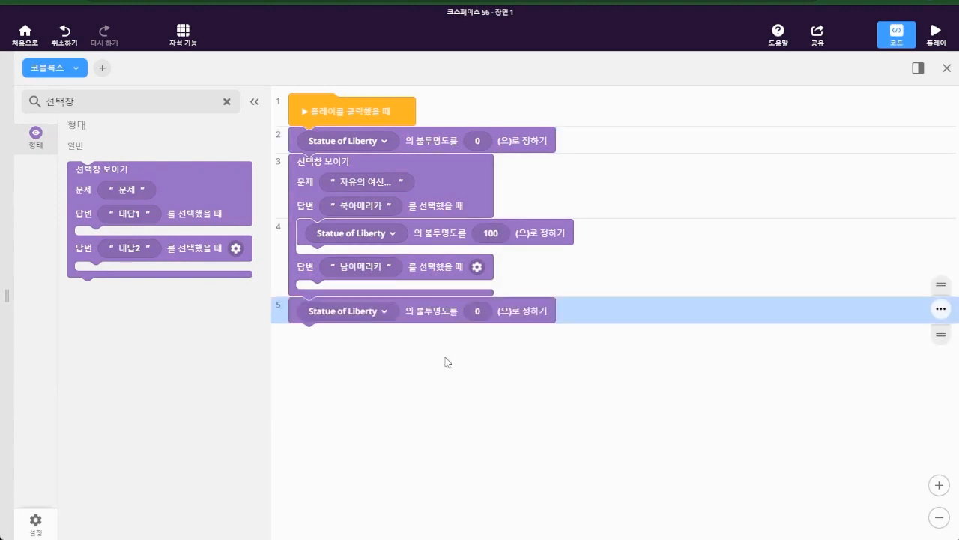
pyautogui.moveTo(433, 317); pyautogui.dragTo(449, 304)
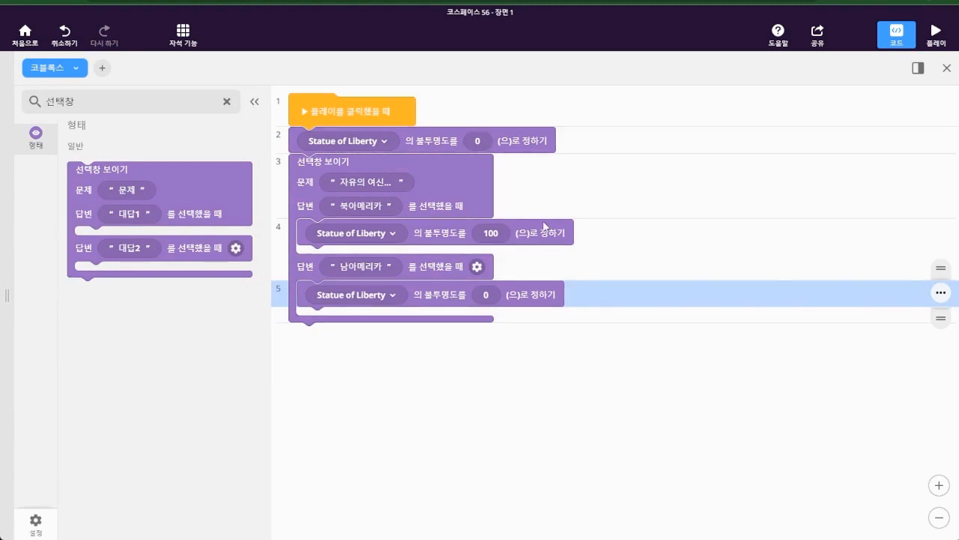
pyautogui.click(486, 295)
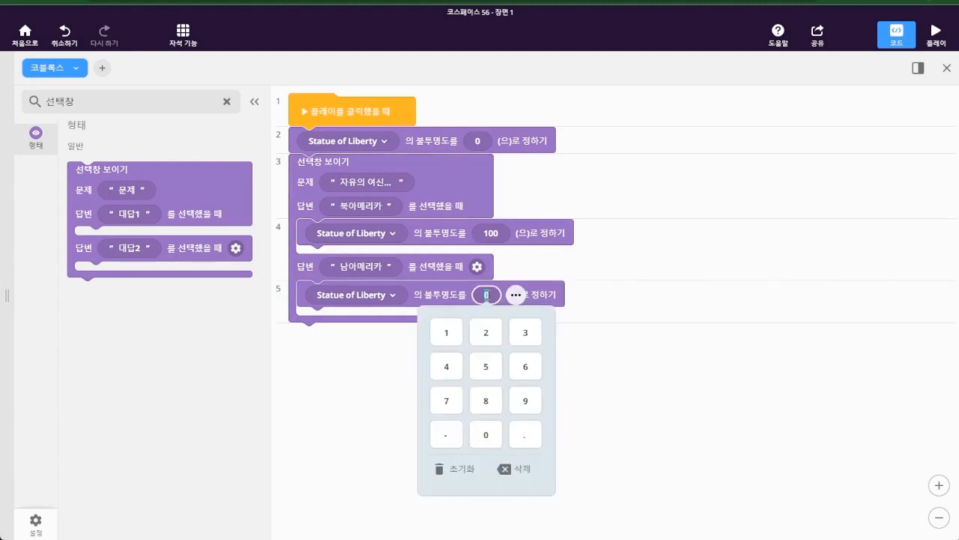
pyautogui.write('100')
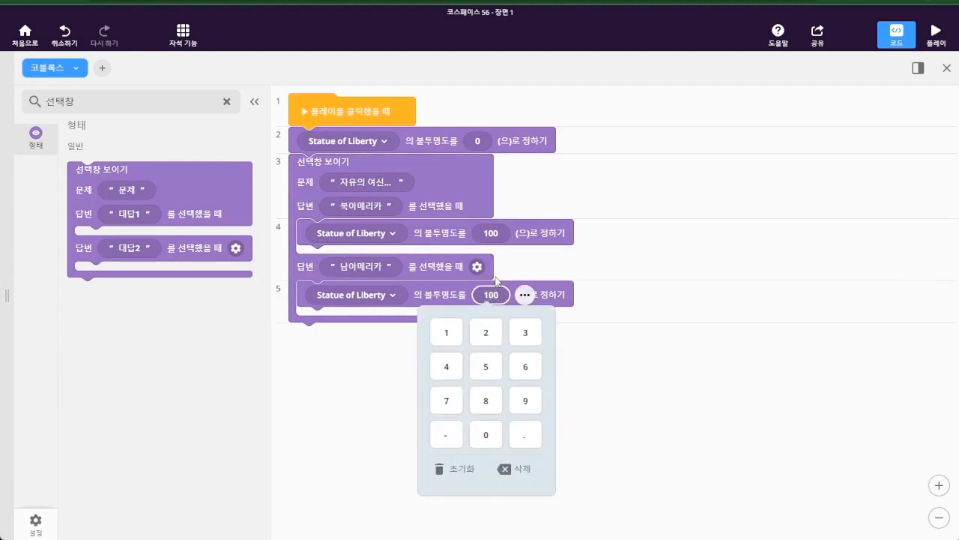
pyautogui.click(621, 386)
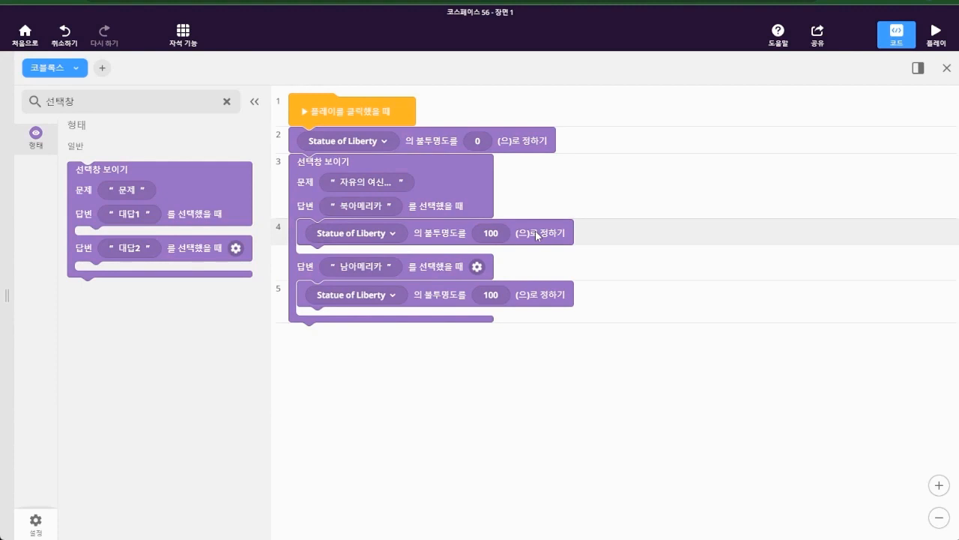
# Step: Add an info panel (정보창) block below the opacity block inside the 북아메리카 answer
pyautogui.doubleClick(110, 98)
pyautogui.write('정보창')
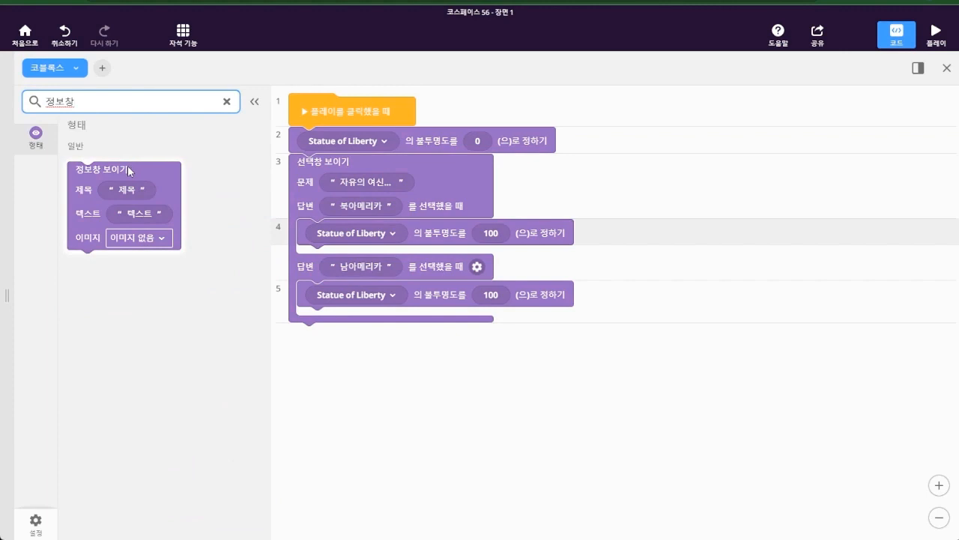
pyautogui.moveTo(128, 171); pyautogui.dragTo(360, 262)
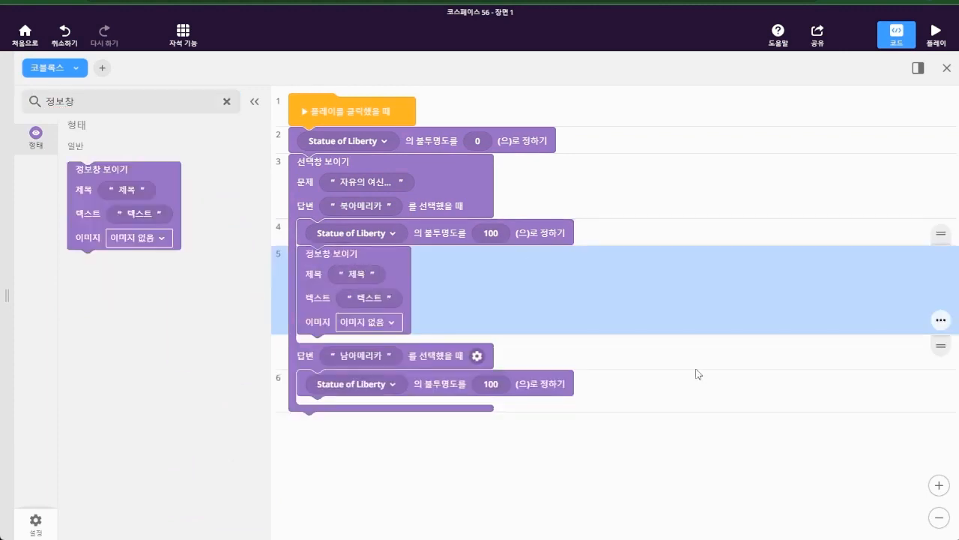
pyautogui.click(354, 279)
pyautogui.write('북')
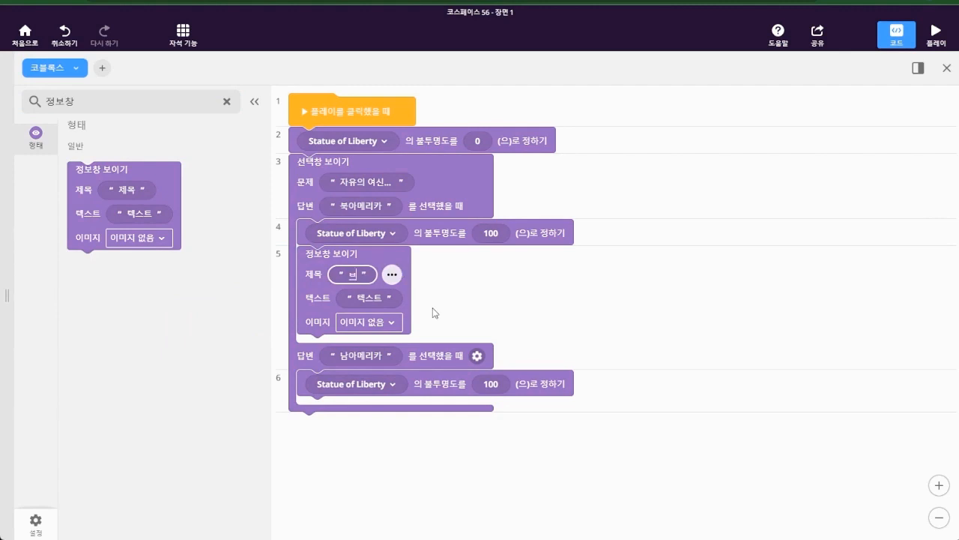
pyautogui.write('==')
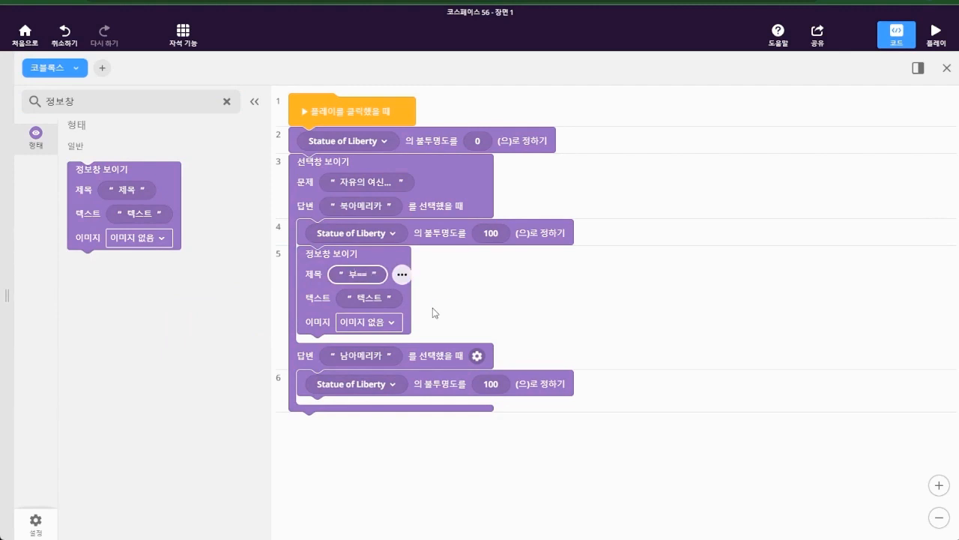
pyautogui.press('BackSpace')
pyautogui.press('BackSpace')
pyautogui.press('BackSpace')
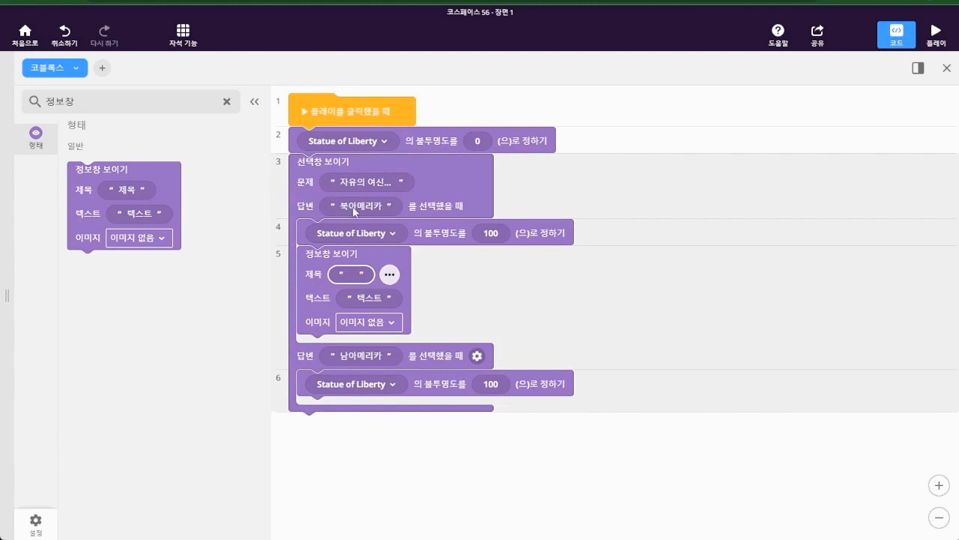
# Step: Copy the answer 북아메리카 into the info panel's title and enter the text "자유의 여신상은 북아메리카 대륙에 있는 미국에 있습니다."
pyautogui.click(355, 207)
pyautogui.hotkey('ctrl', 'c')
pyautogui.click(351, 275)
pyautogui.hotkey('ctrl', 'v')
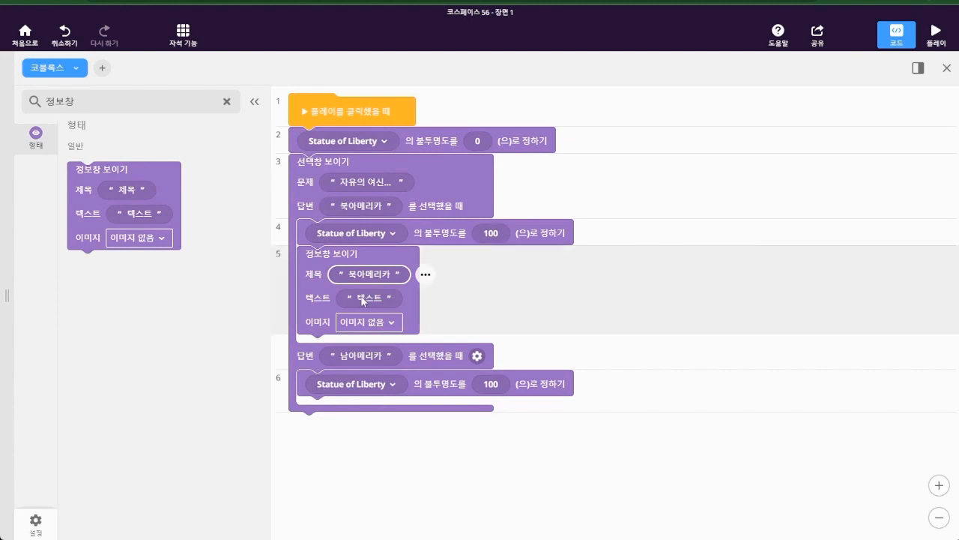
pyautogui.click(359, 298)
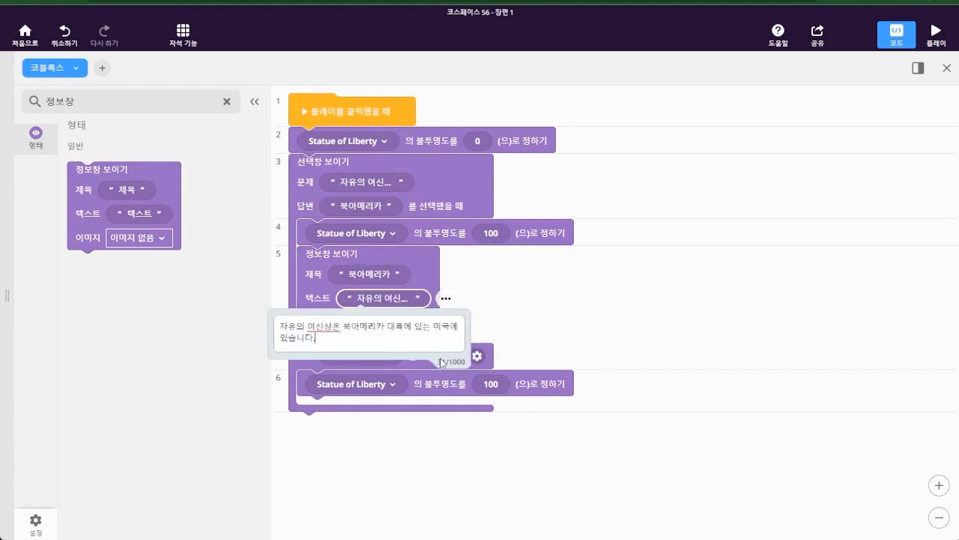
pyautogui.click(425, 430)
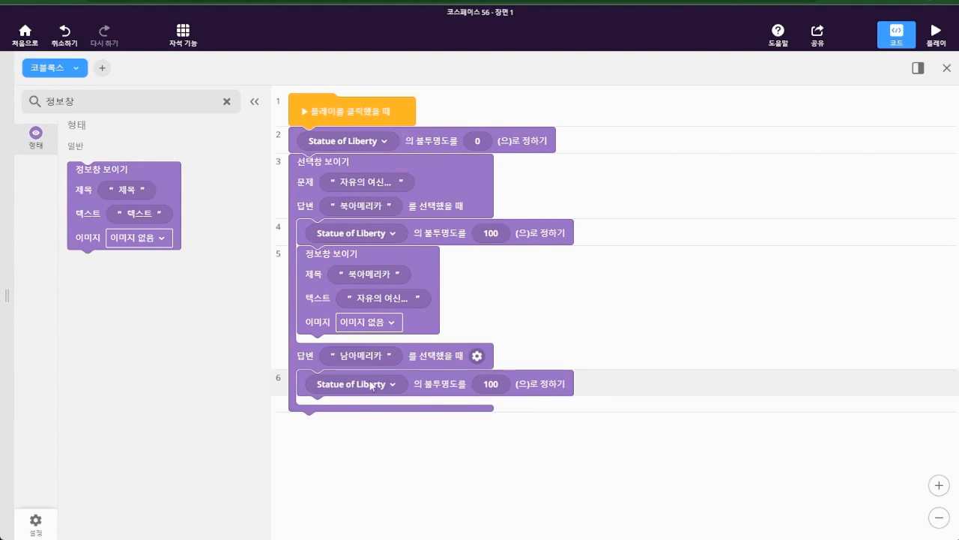
# Step: Copy the 북아메리카 info panel block below the opacity block inside the 남아메리카 answer
pyautogui.click(411, 264)
pyautogui.hotkey('ctrl', 'c')
pyautogui.click(394, 404)
pyautogui.hotkey('ctrl', 'v')
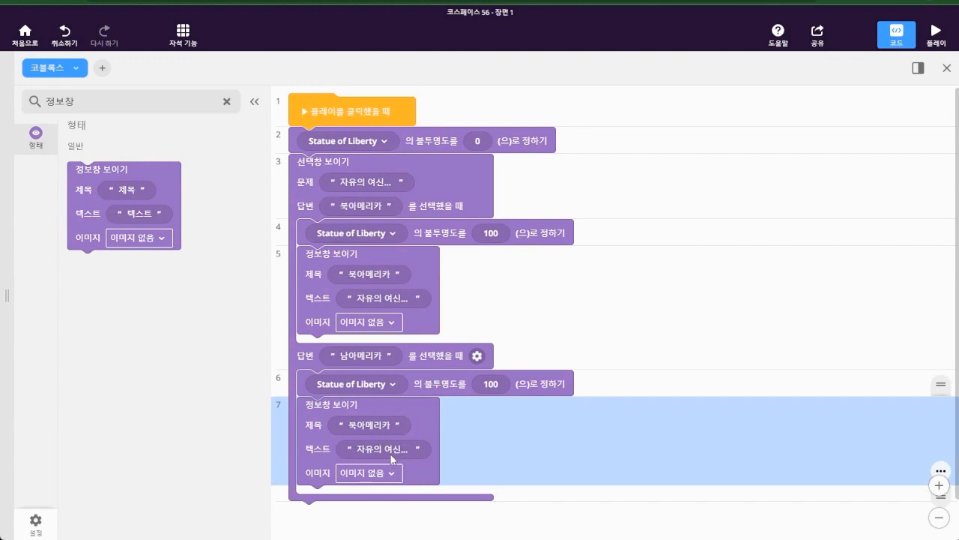
pyautogui.click(390, 451)
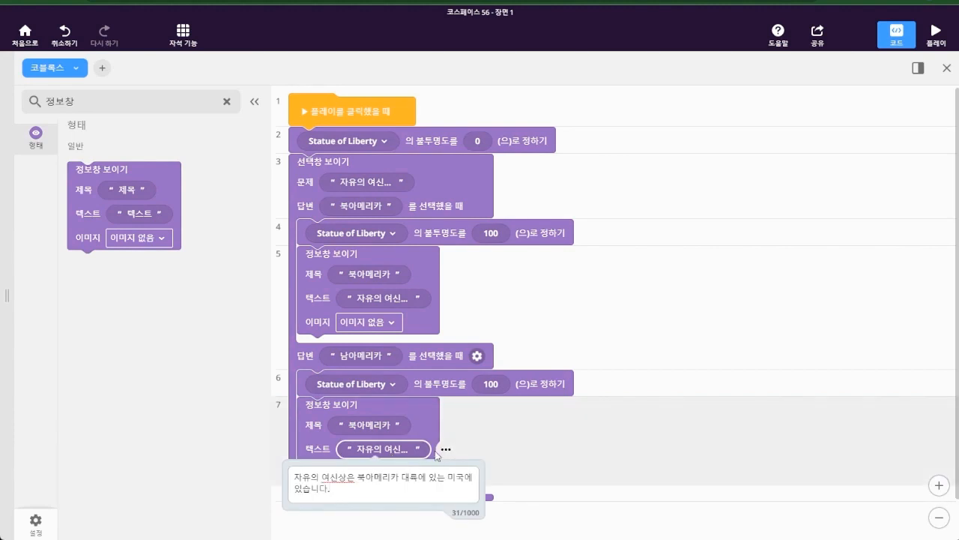
pyautogui.click(388, 528)
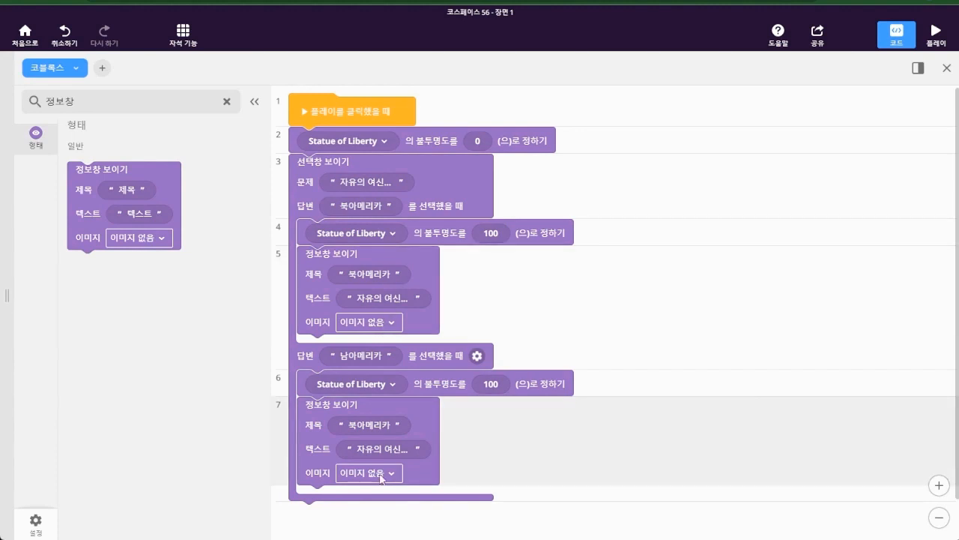
# Step: Find the wait (기다리기) block, add it below the whole choice panel block and set it to 2 seconds
pyautogui.scroll(-1, 389, 489)
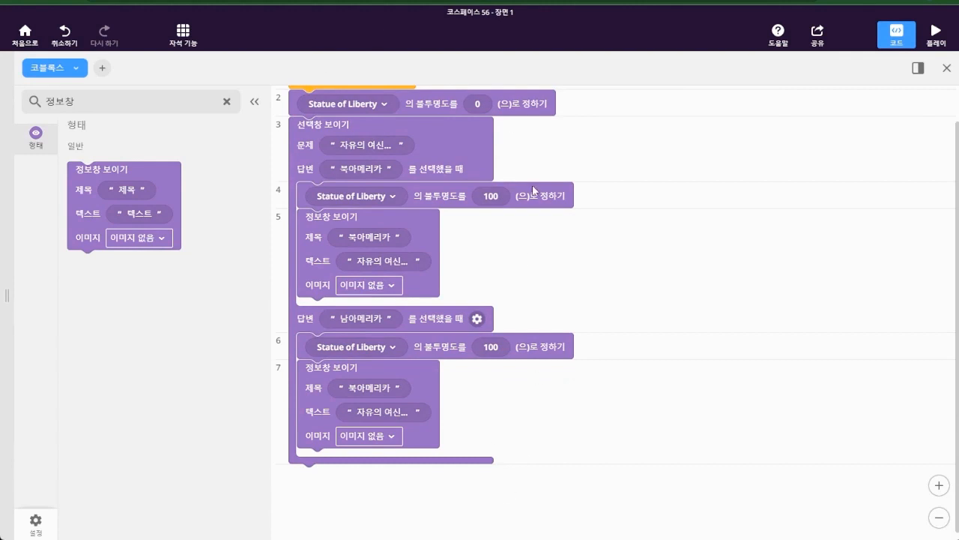
pyautogui.click(158, 112)
pyautogui.doubleClick(155, 103)
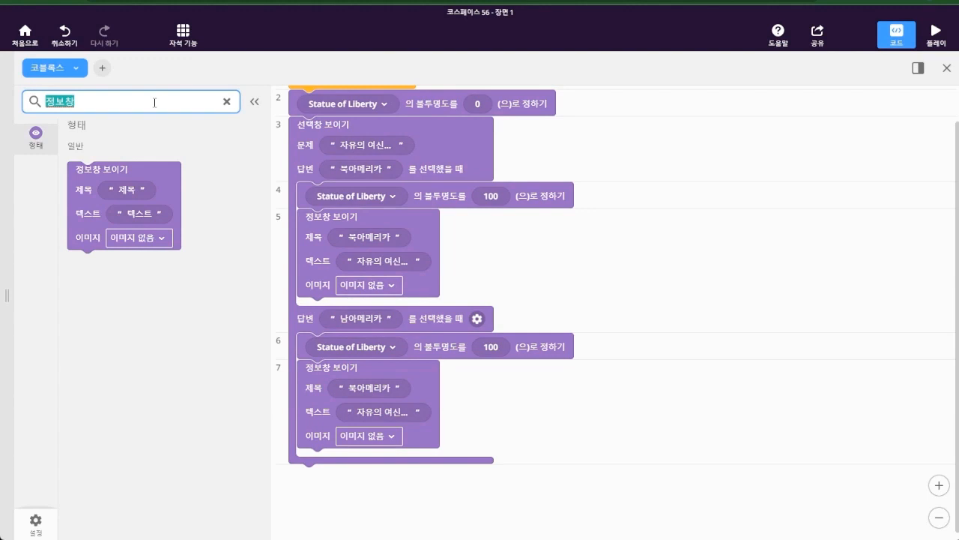
pyautogui.write('기다리기')
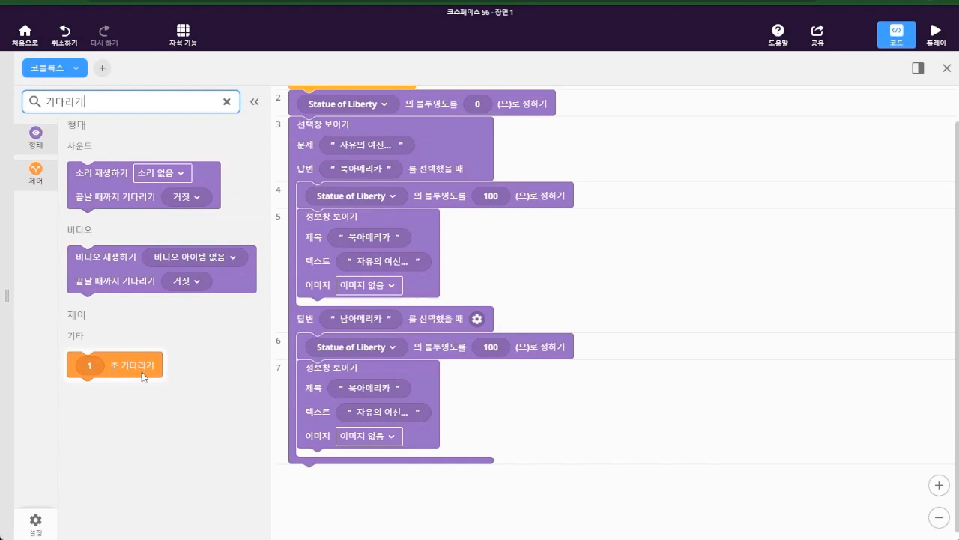
pyautogui.moveTo(124, 366); pyautogui.dragTo(375, 495)
pyautogui.click(311, 478)
pyautogui.write('2')
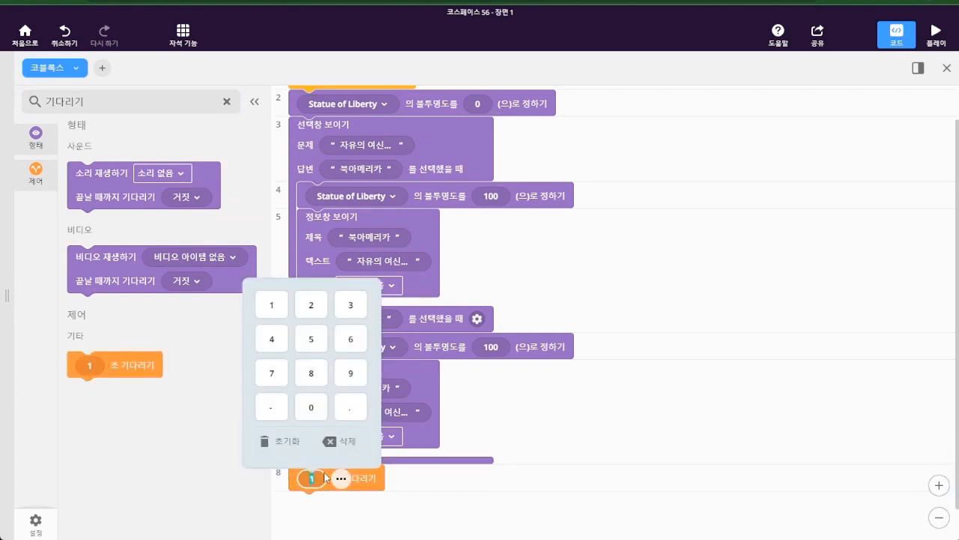
pyautogui.click(438, 521)
# Step: Search the blocks for 장면 and add a go-to-scene (장면으로 가기) block below the wait block
pyautogui.click(96, 105)
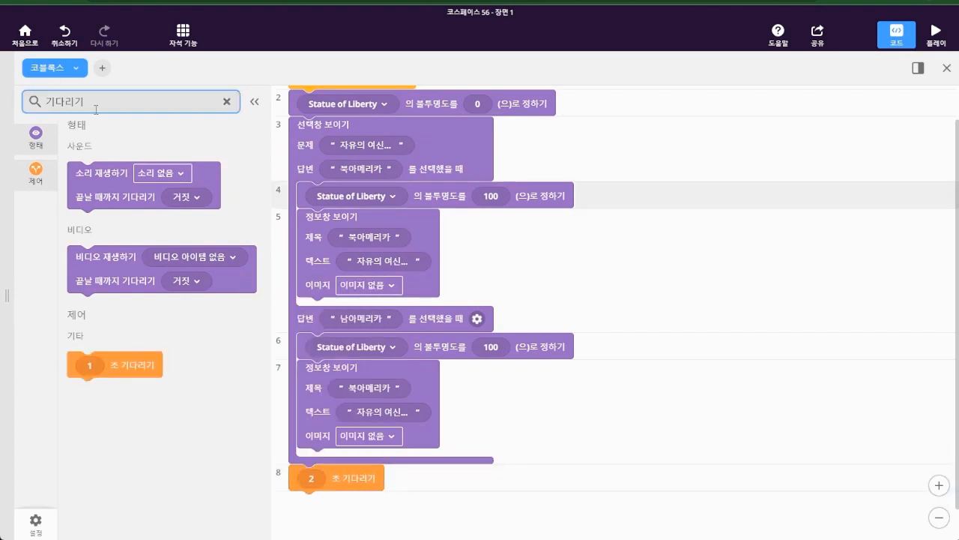
pyautogui.doubleClick(96, 105)
pyautogui.write('ㅈ장면')
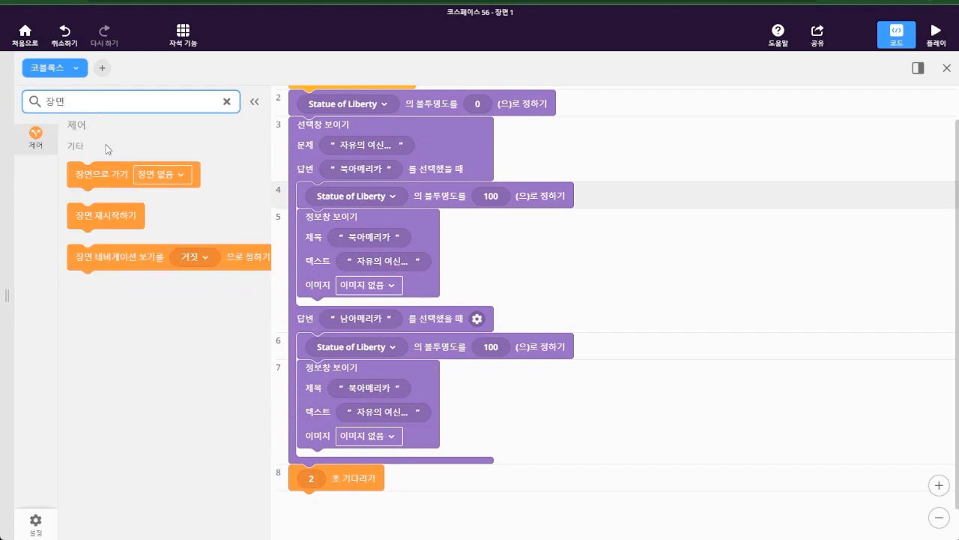
pyautogui.moveTo(102, 174); pyautogui.dragTo(334, 506)
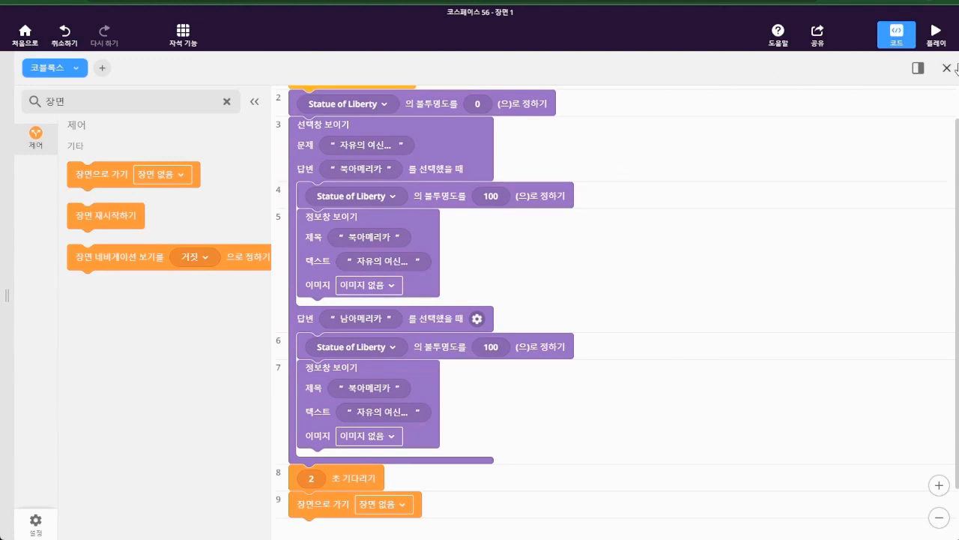
# Step: Look over the uploaded landmark images available for the map scene
pyautogui.click(897, 36)
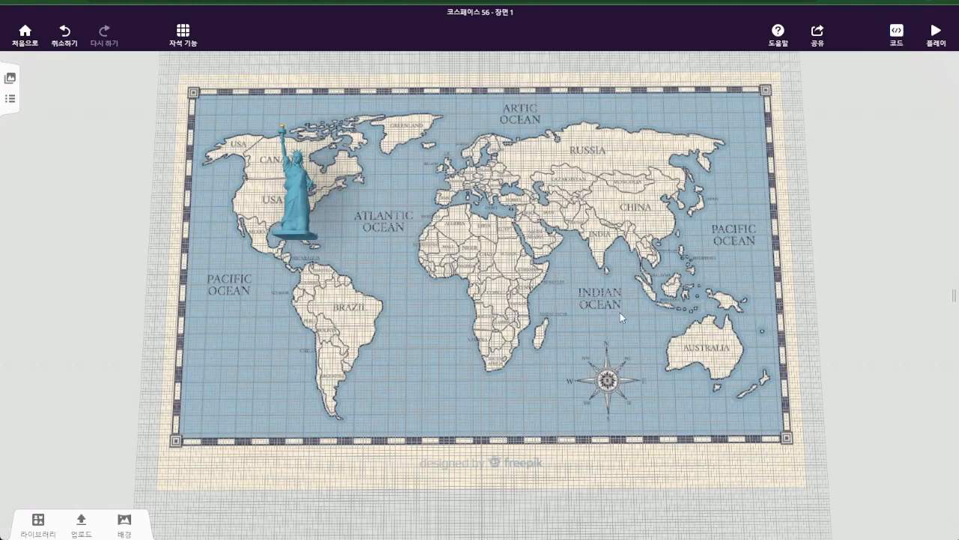
pyautogui.moveTo(849, 236); pyautogui.dragTo(852, 245)
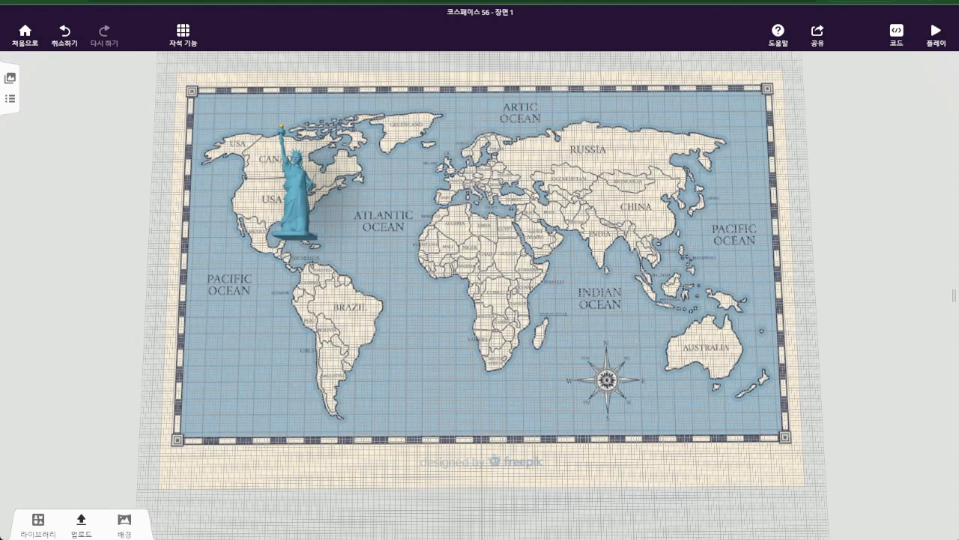
pyautogui.click(81, 525)
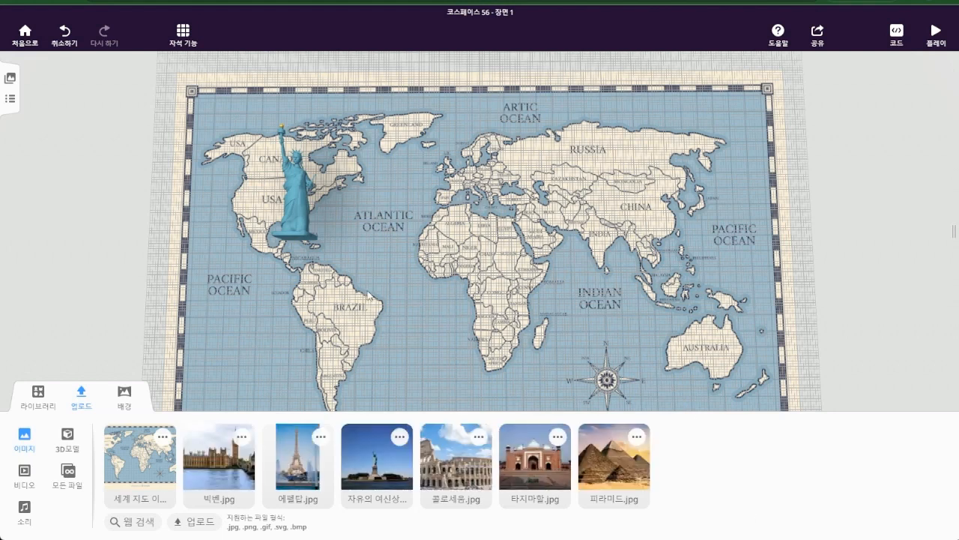
pyautogui.click(81, 398)
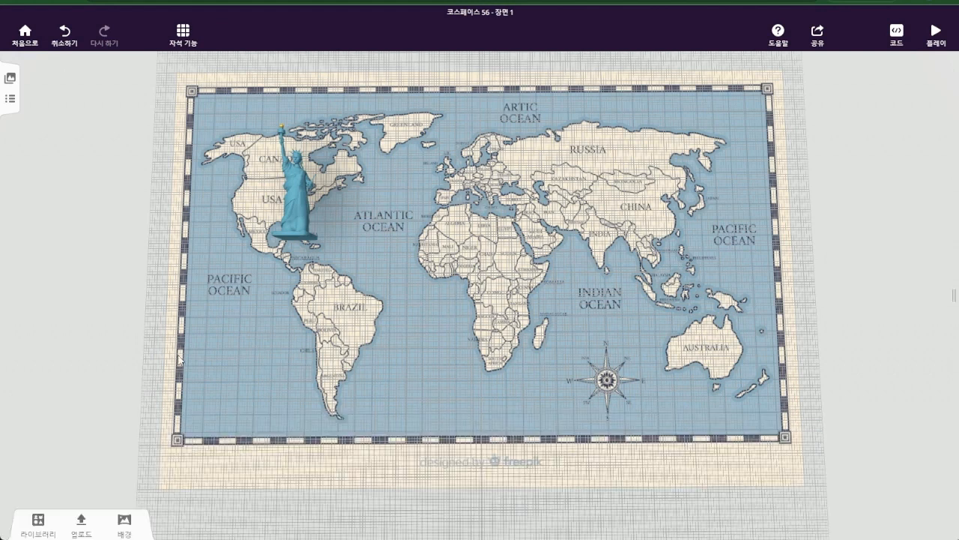
# Step: Set the image of both info panel blocks to 자유의 여신상.jpg
pyautogui.click(896, 33)
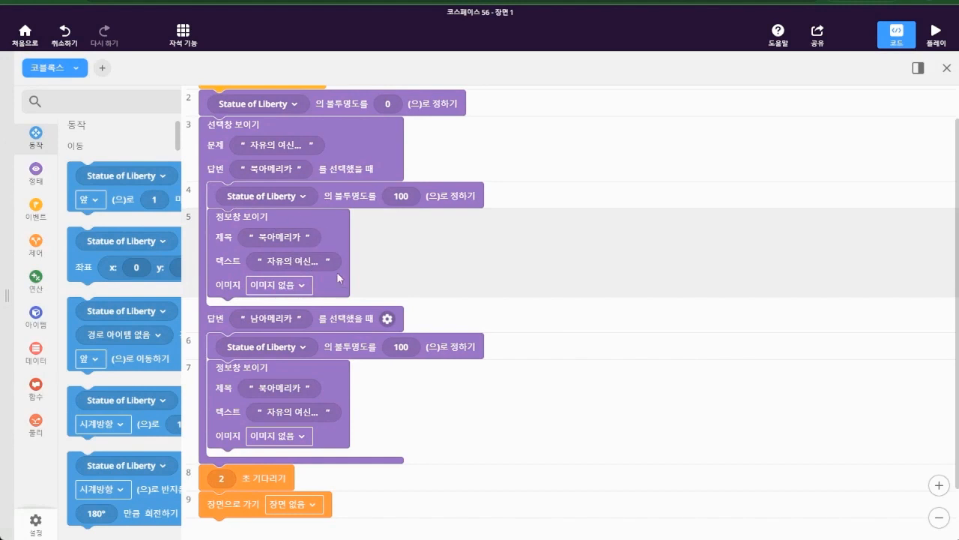
pyautogui.click(301, 285)
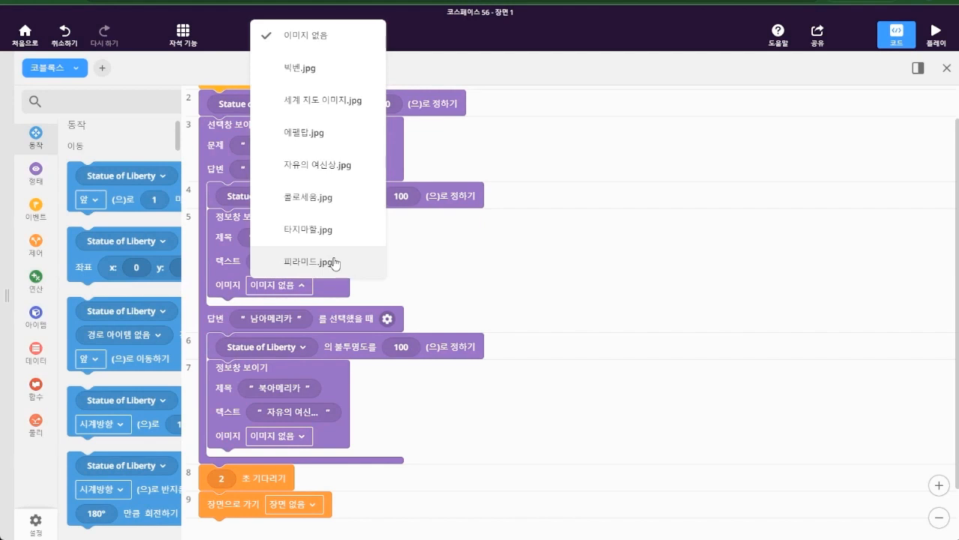
pyautogui.click(313, 165)
pyautogui.click(296, 441)
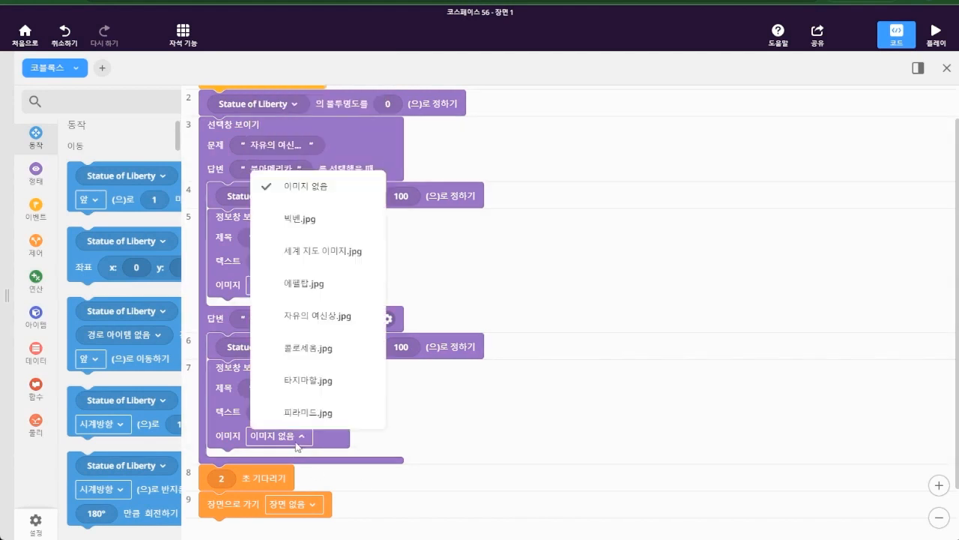
pyautogui.click(359, 315)
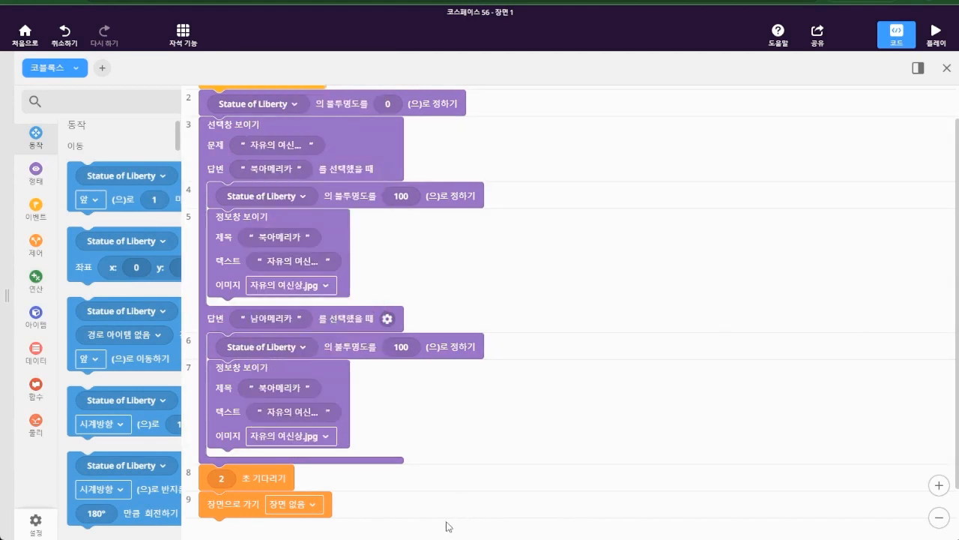
# Step: Play the scene, answer the question with 북아메리카, dismiss the info panel and return to editing
pyautogui.click(936, 34)
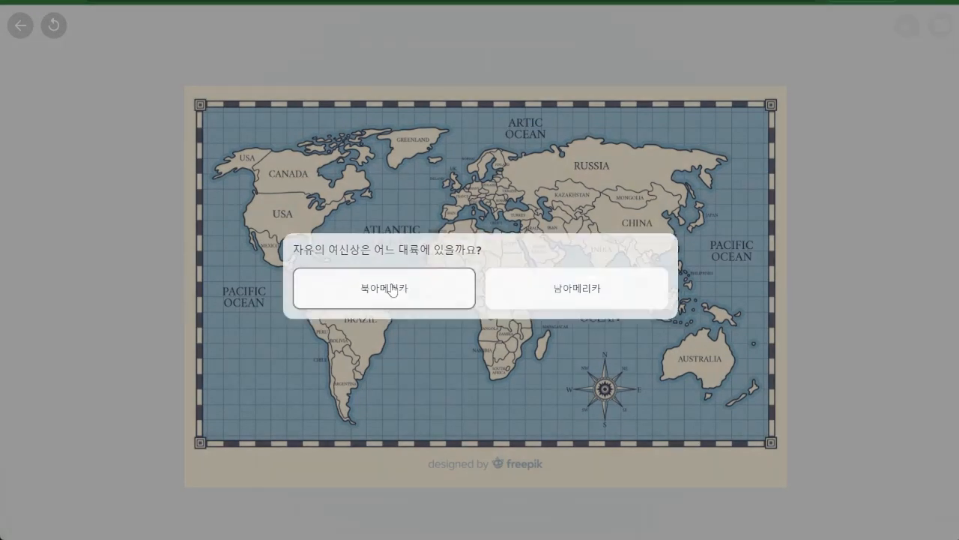
pyautogui.click(398, 289)
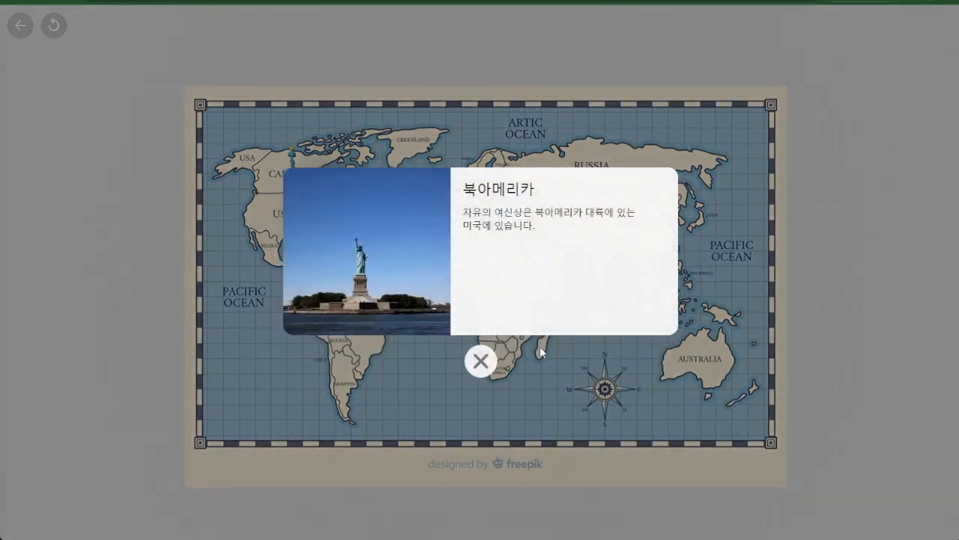
pyautogui.click(480, 362)
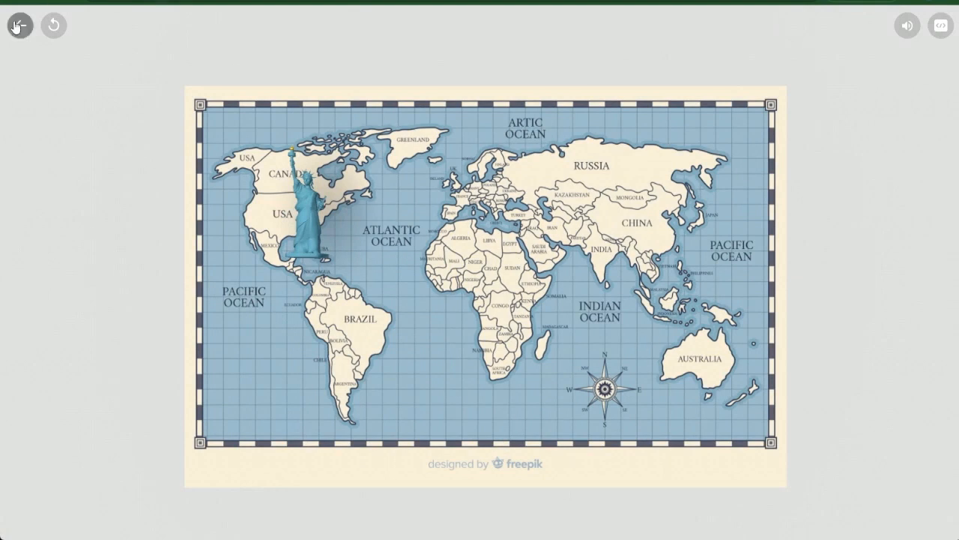
pyautogui.click(18, 26)
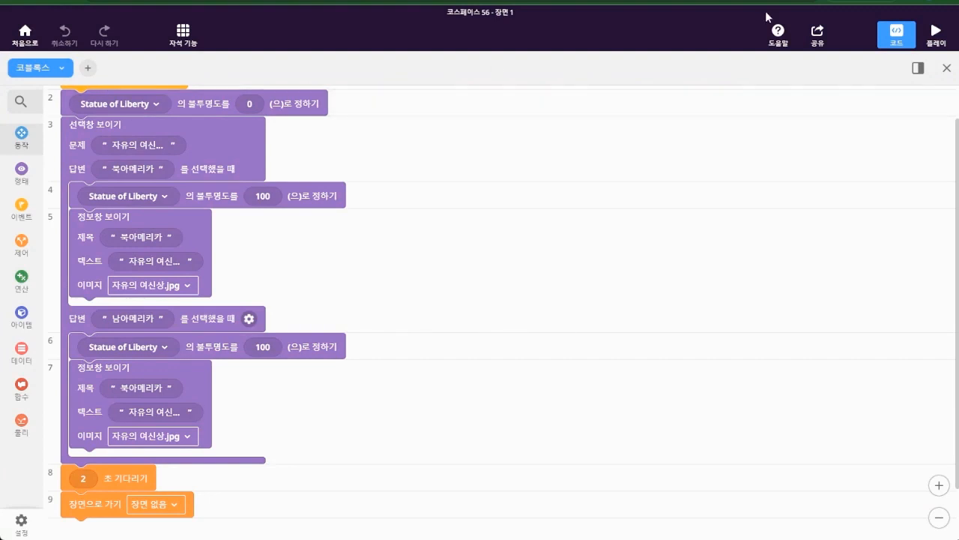
# Step: Show the scene list and rename the first scene as "자유의 여신상"
pyautogui.click(888, 34)
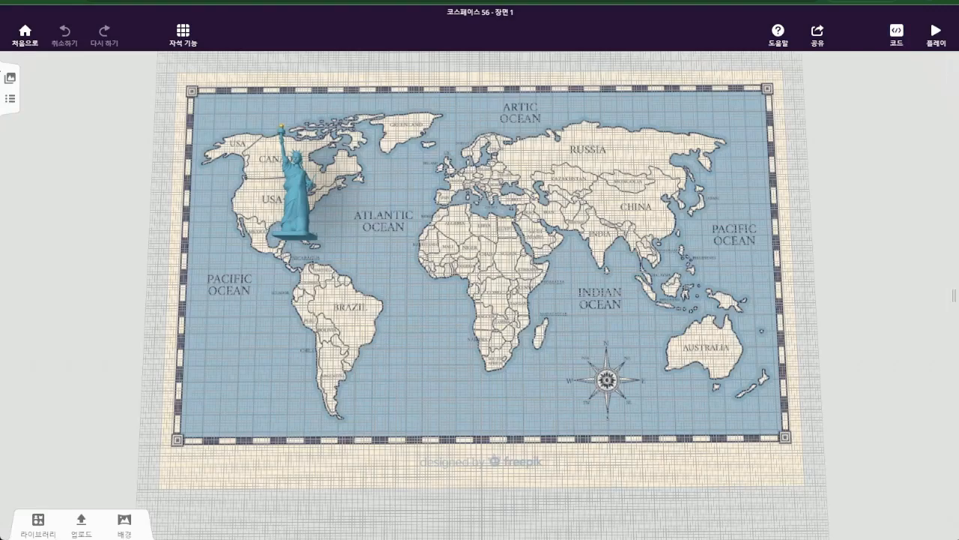
pyautogui.click(9, 78)
pyautogui.click(89, 194)
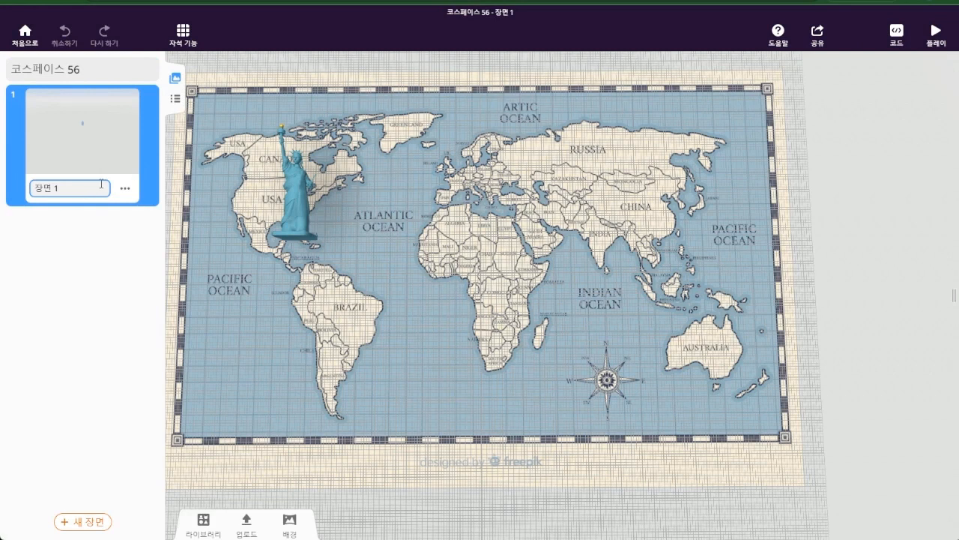
pyautogui.click(101, 184)
pyautogui.write('자유의')
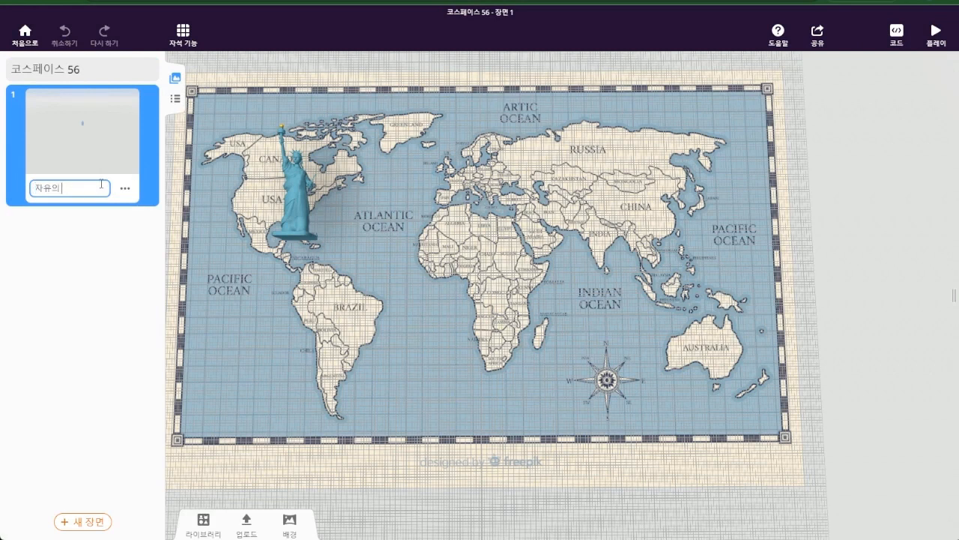
pyautogui.write(' 여신')
# Step: Duplicate the 자유의 여신상 scene and rename the copy as "빅벤"
pyautogui.click(124, 188)
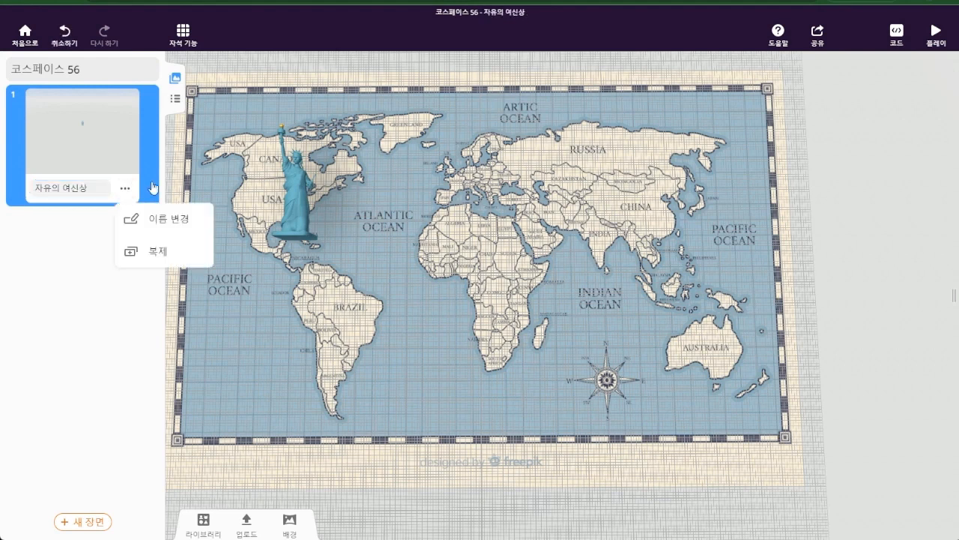
pyautogui.click(147, 252)
pyautogui.click(102, 311)
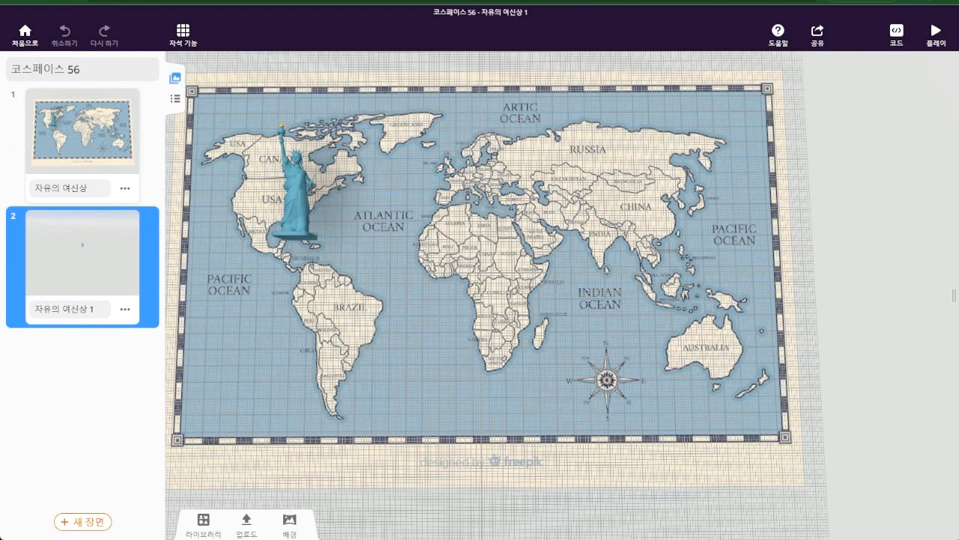
pyautogui.click(69, 309)
pyautogui.write('빅벤')
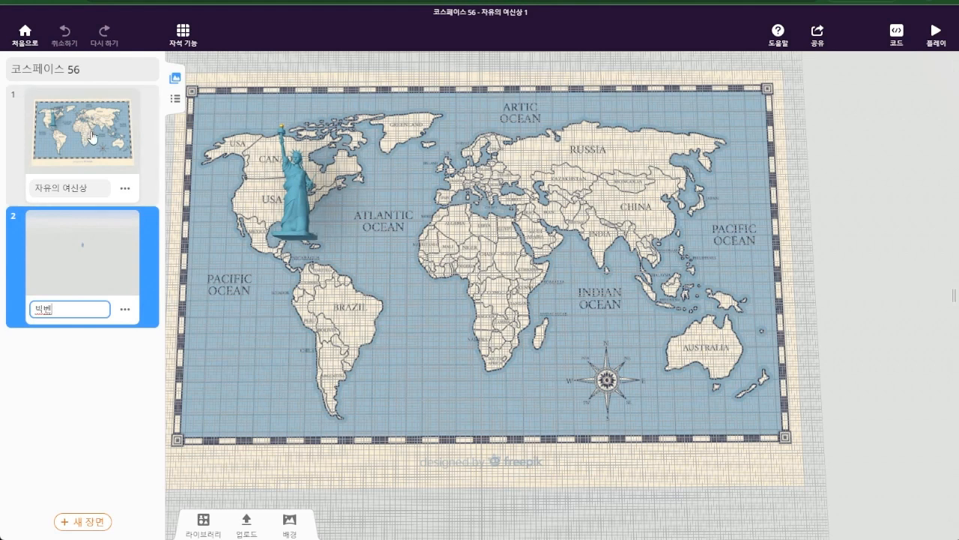
# Step: Delete the Statue of Liberty model from the map in the 빅벤 scene
pyautogui.click(297, 190)
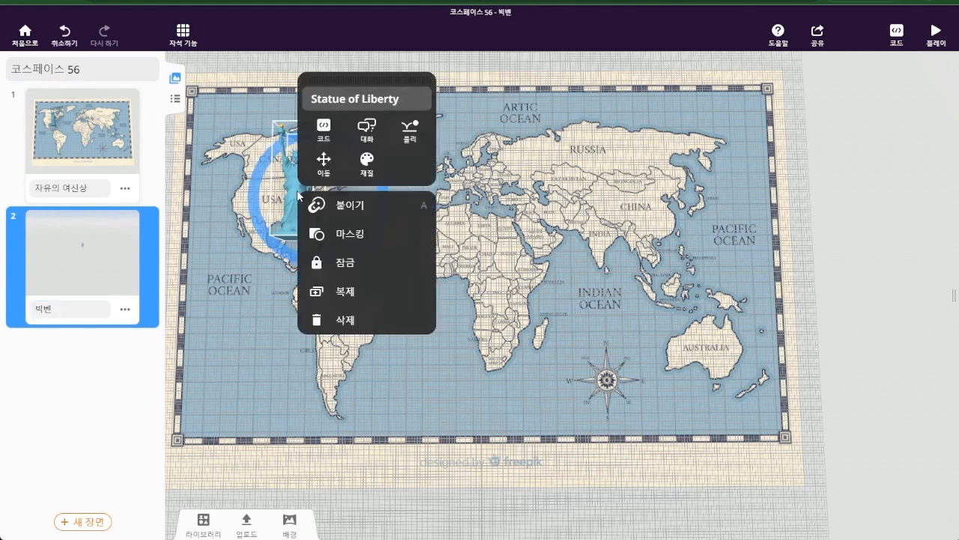
pyautogui.click(358, 321)
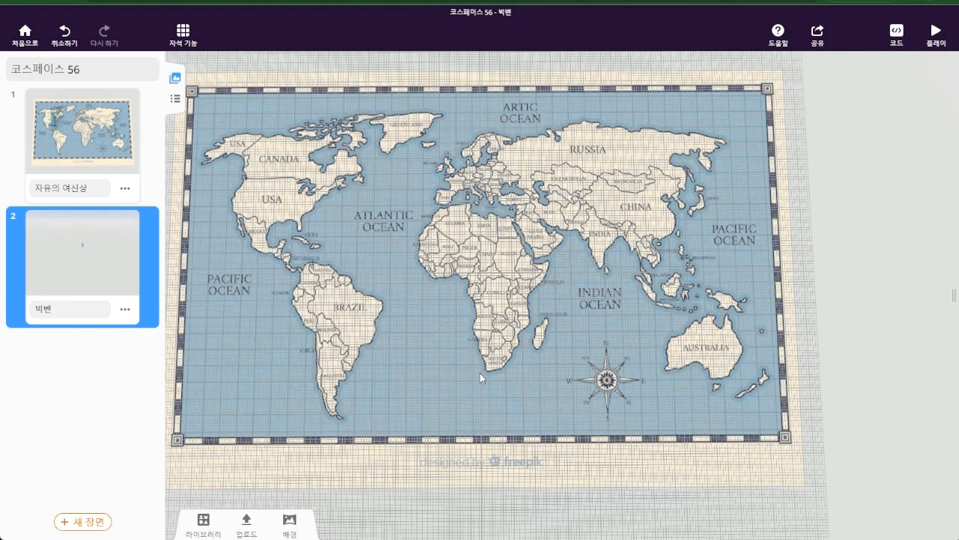
# Step: Clear the question and the first answer of the choice panel in the 빅벤 scene's code
pyautogui.click(896, 34)
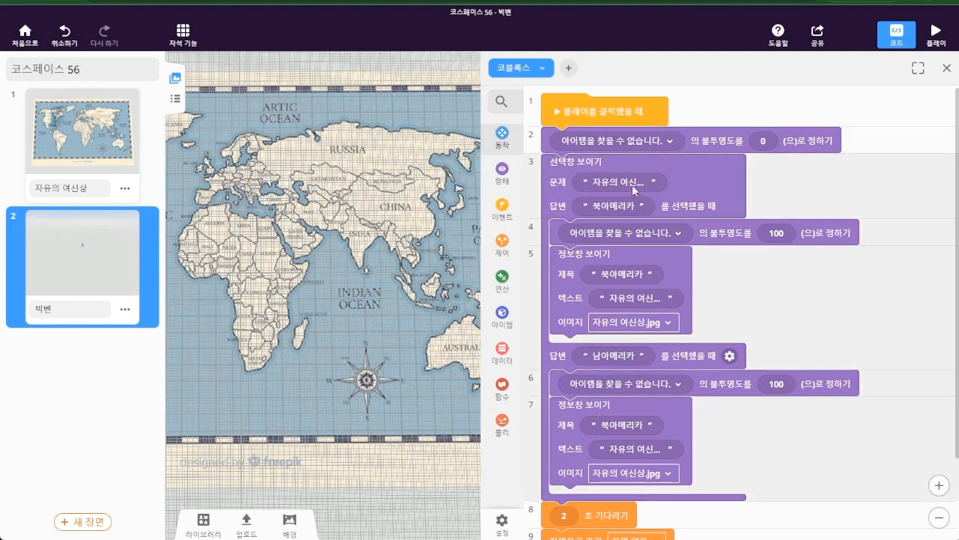
pyautogui.click(633, 184)
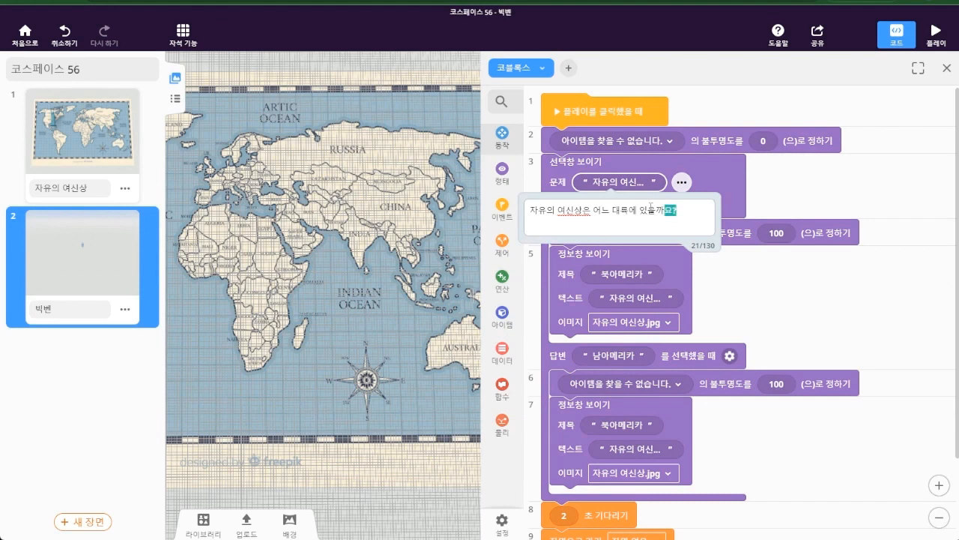
pyautogui.moveTo(689, 209); pyautogui.dragTo(522, 214)
pyautogui.press('BackSpace')
pyautogui.doubleClick(630, 209)
pyautogui.press('BackSpace')
# Step: Clear the title and text of the info panel under the first answer
pyautogui.doubleClick(628, 274)
pyautogui.press('BackSpace')
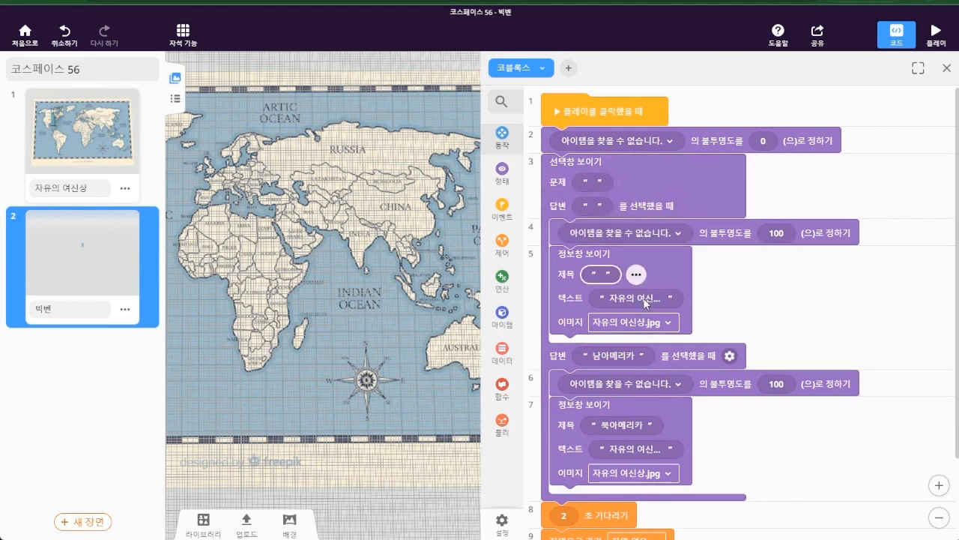
pyautogui.click(637, 298)
pyautogui.moveTo(635, 346); pyautogui.dragTo(517, 322)
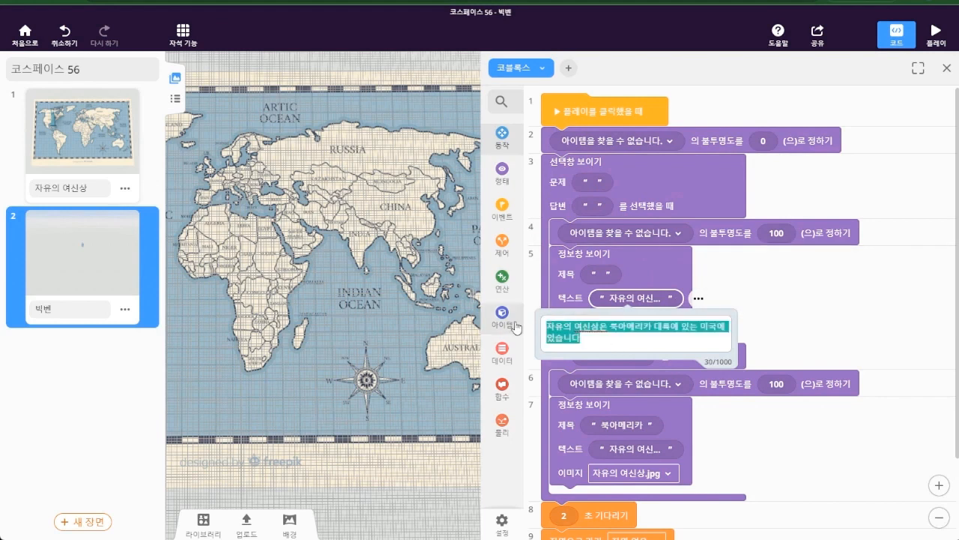
pyautogui.press('BackSpace')
# Step: Clear the second answer along with the title and text of its info panel
pyautogui.doubleClick(630, 359)
pyautogui.press('BackSpace')
pyautogui.doubleClick(651, 426)
pyautogui.press('BackSpace')
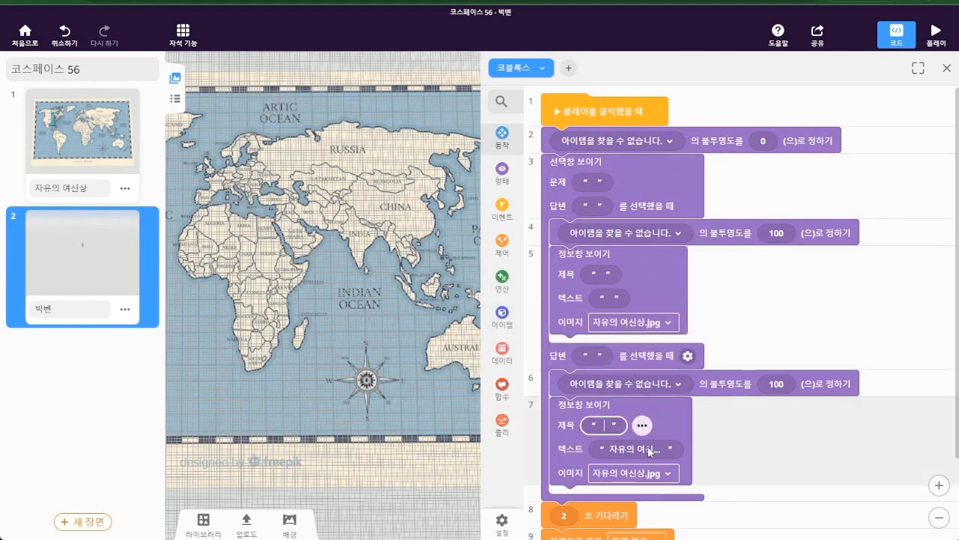
pyautogui.click(652, 449)
pyautogui.moveTo(584, 488); pyautogui.dragTo(543, 479)
pyautogui.press('BackSpace')
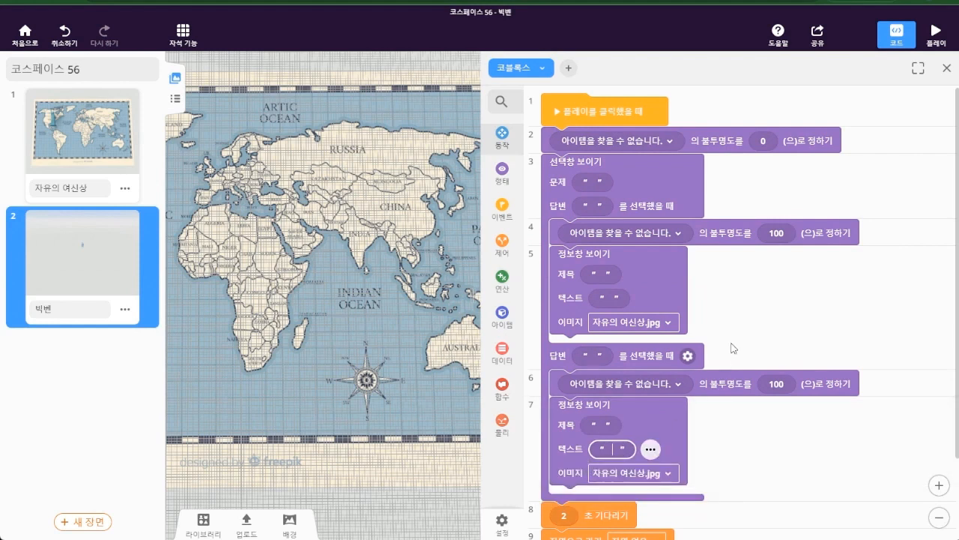
# Step: Set the image of both info panels in the 빅벤 scene's code to 이미지 없음
pyautogui.click(657, 324)
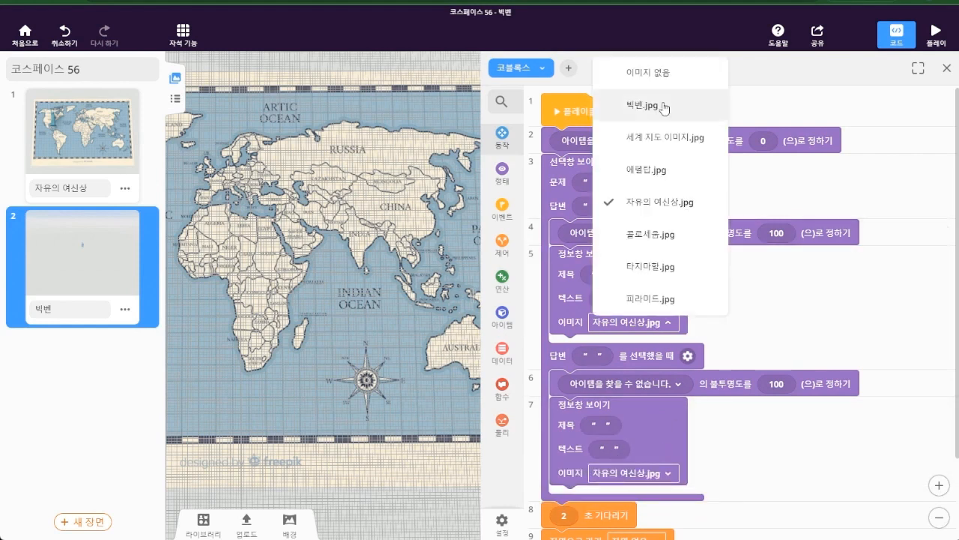
pyautogui.click(650, 72)
pyautogui.click(660, 474)
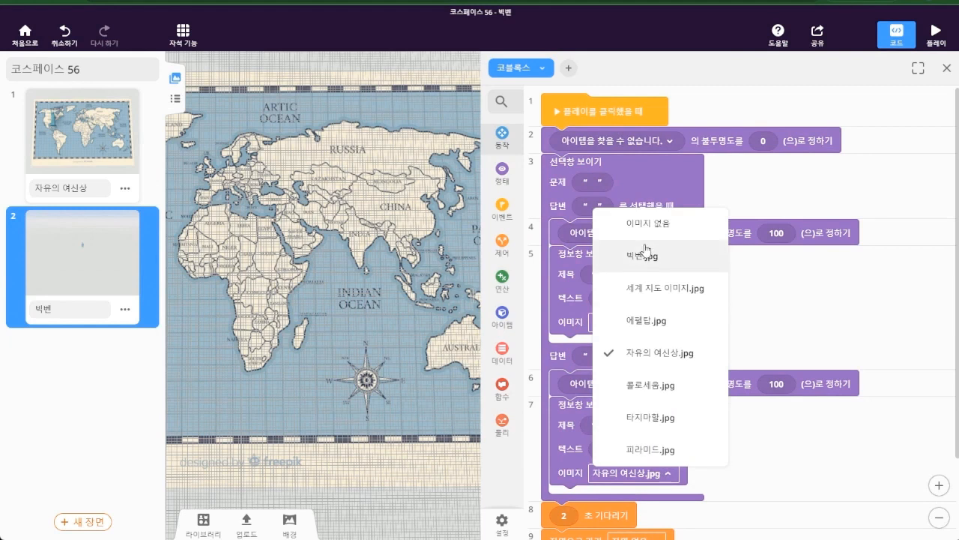
pyautogui.click(648, 223)
pyautogui.scroll(-2, 742, 353)
pyautogui.scroll(2, 783, 399)
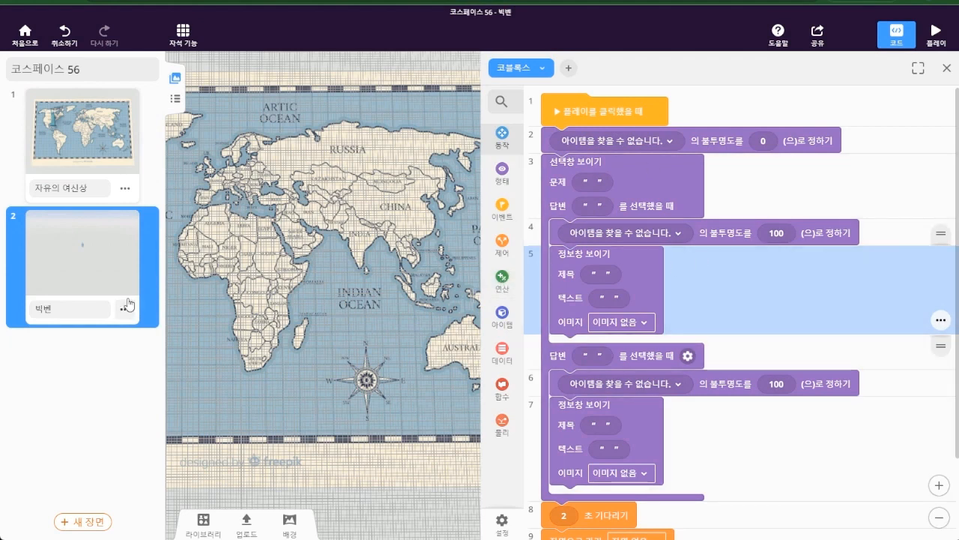
pyautogui.scroll(-2, 764, 358)
pyautogui.scroll(2, 759, 367)
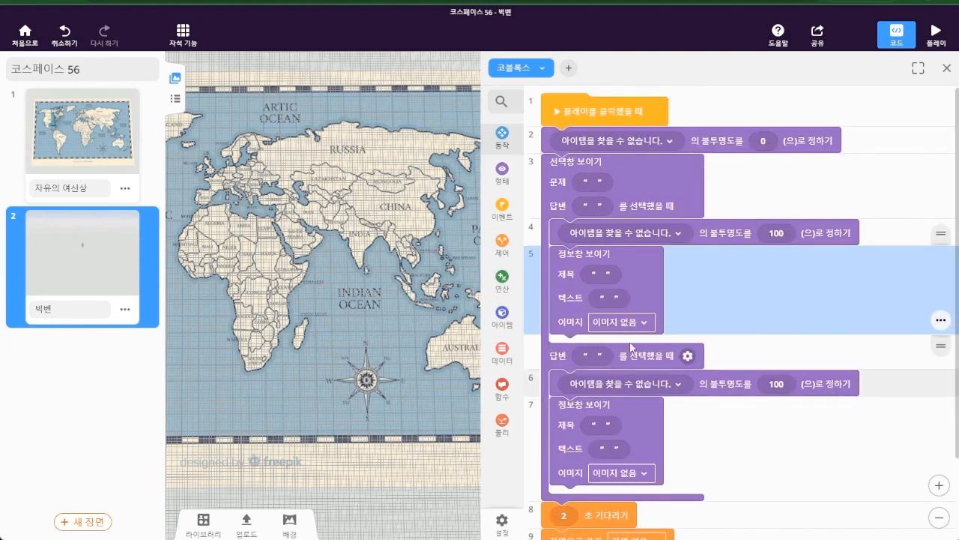
# Step: Duplicate the 빅벤 scene and name the copy 에펠탑
pyautogui.click(128, 318)
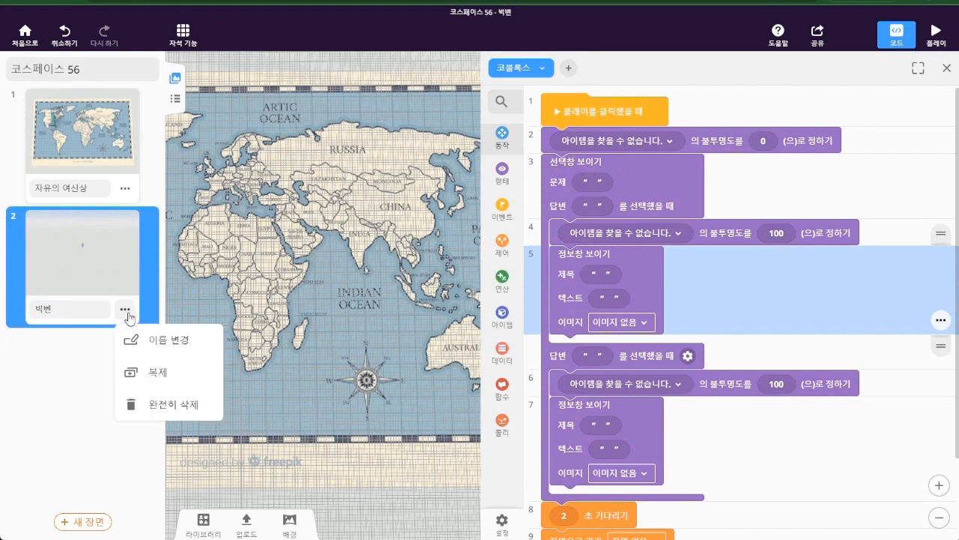
pyautogui.click(181, 382)
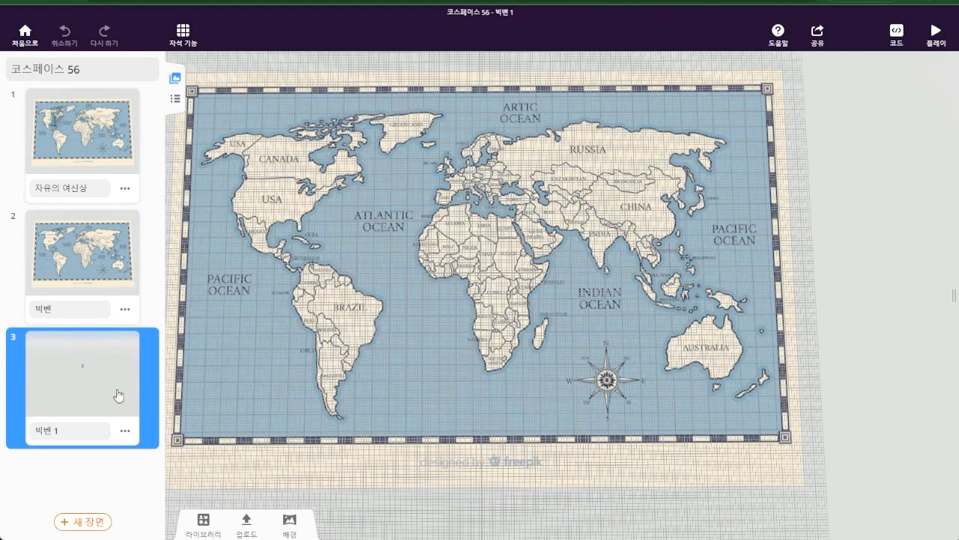
pyautogui.click(96, 418)
pyautogui.write('에펠')
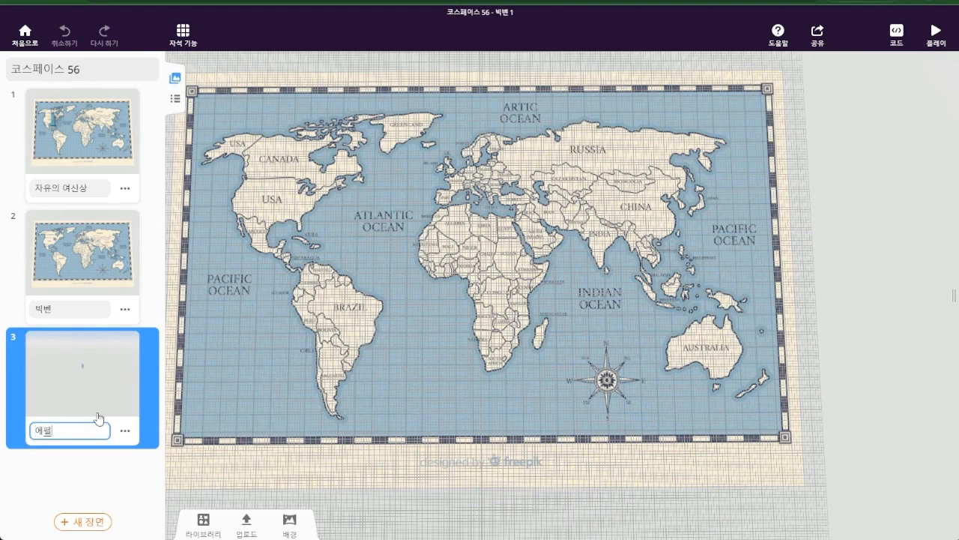
pyautogui.write('탑')
pyautogui.press('Return')
# Step: Duplicate the 에펠탑 scene and name the copy 콜로세움
pyautogui.click(125, 430)
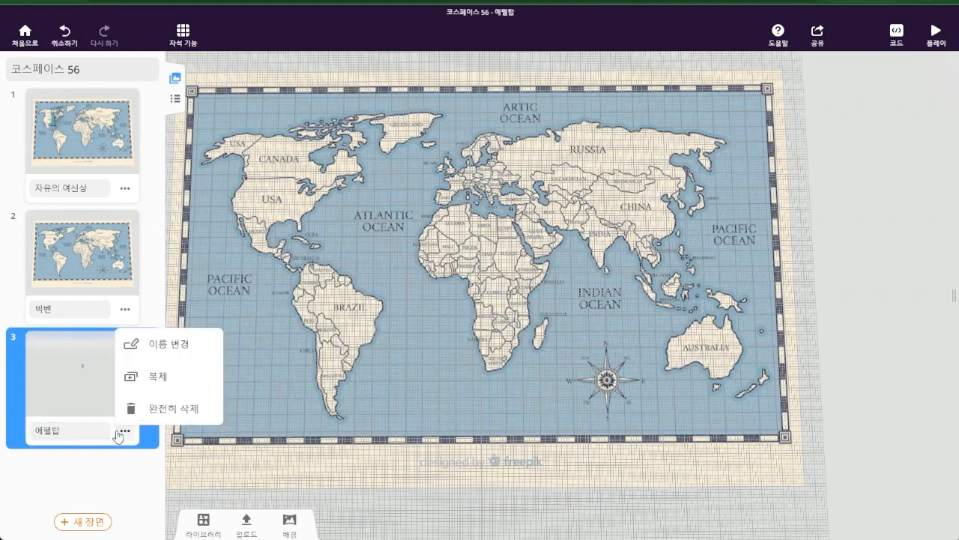
pyautogui.click(154, 374)
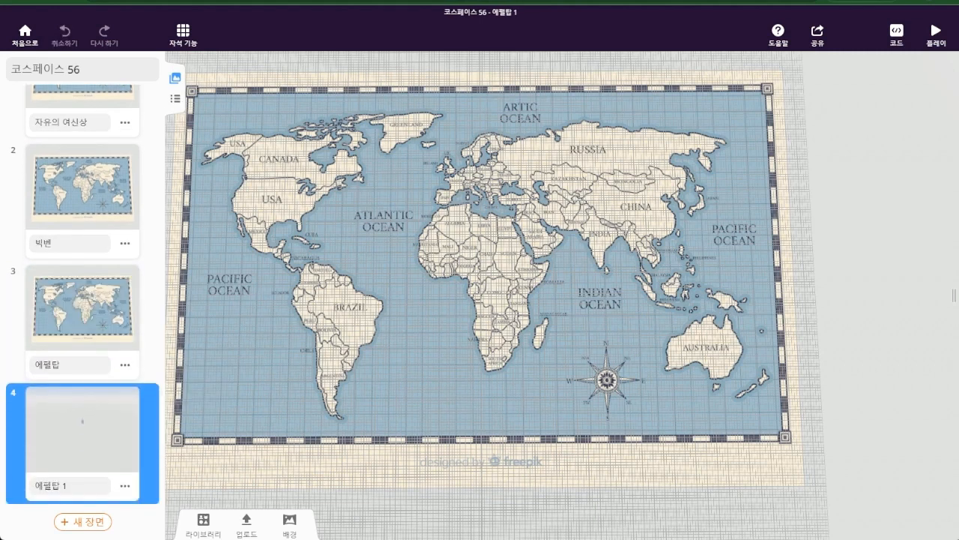
pyautogui.click(70, 485)
pyautogui.write('콜로세우')
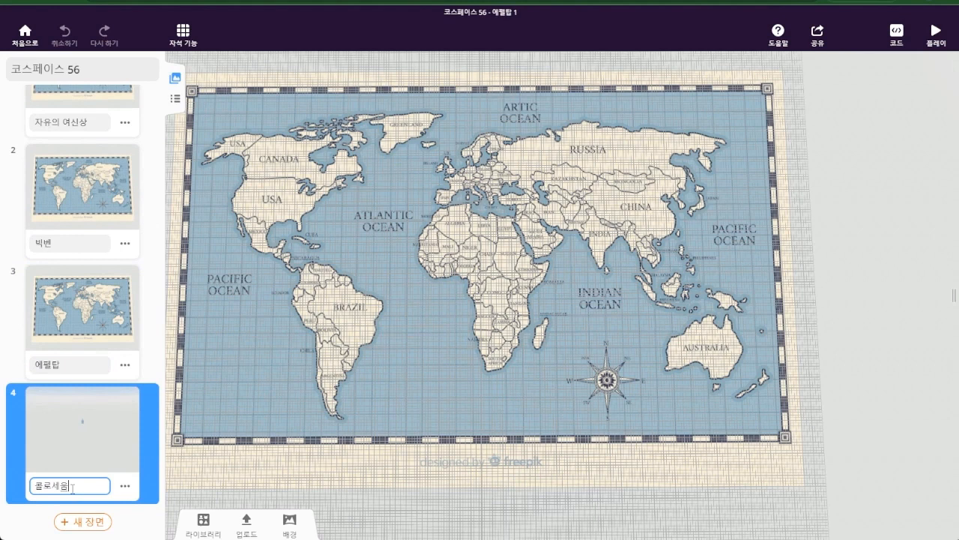
# Step: Duplicate the 콜로세움 scene and name the copy 피라미드와 스핑크스
pyautogui.click(124, 485)
pyautogui.click(161, 431)
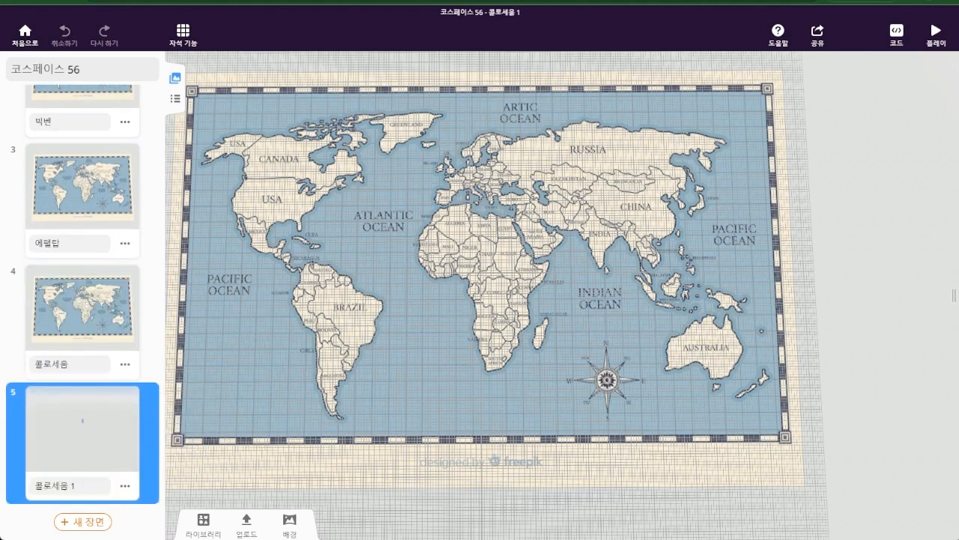
pyautogui.click(100, 484)
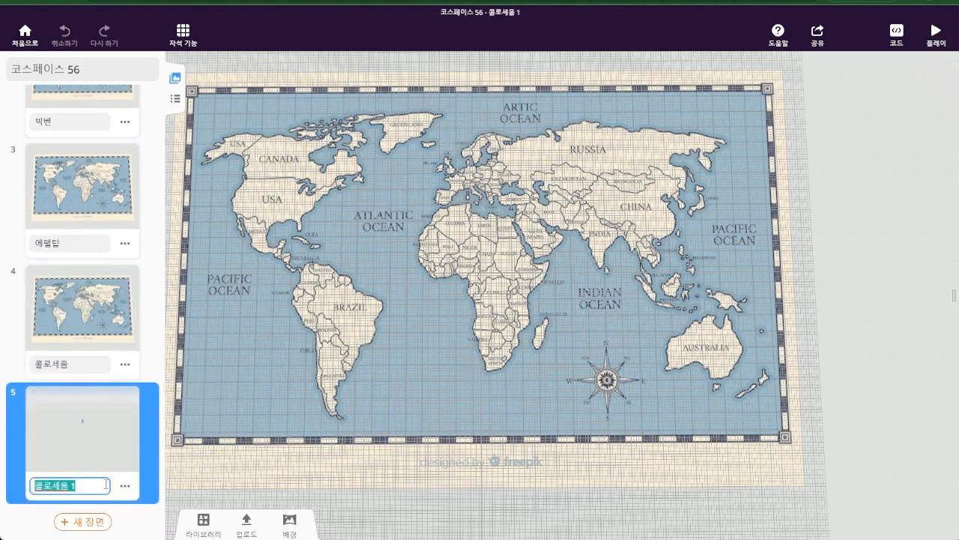
pyautogui.write('필라미드와 스핑')
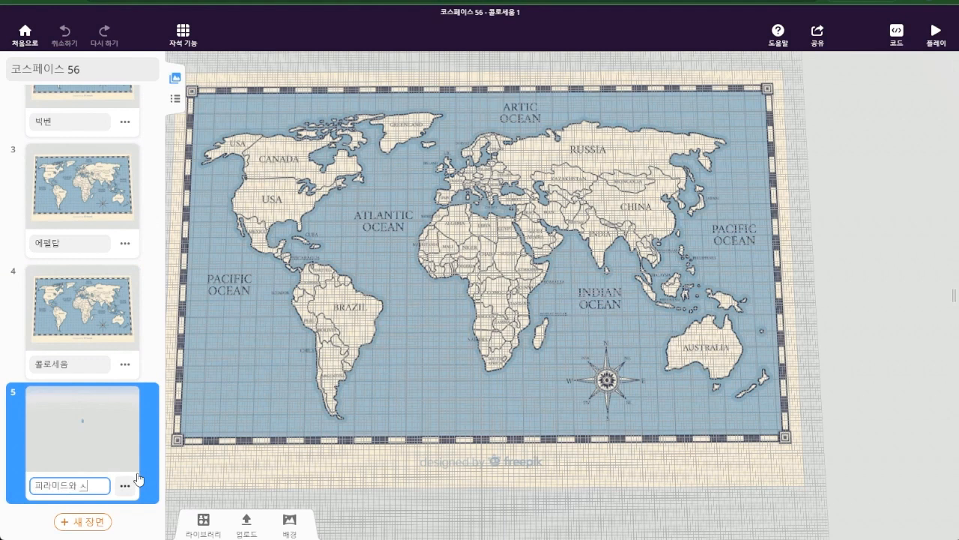
pyautogui.write('크스')
# Step: Duplicate the 피라미드와 스핑크스 scene and name the copy 타지마할
pyautogui.click(124, 486)
pyautogui.click(159, 433)
pyautogui.click(91, 487)
pyautogui.write('티지마할')
pyautogui.click(111, 446)
# Step: Place the Big Ben model from the LANDMARKS collection on the United Kingdom in the 빅벤 scene, with the code editor closed
pyautogui.scroll(4, 111, 446)
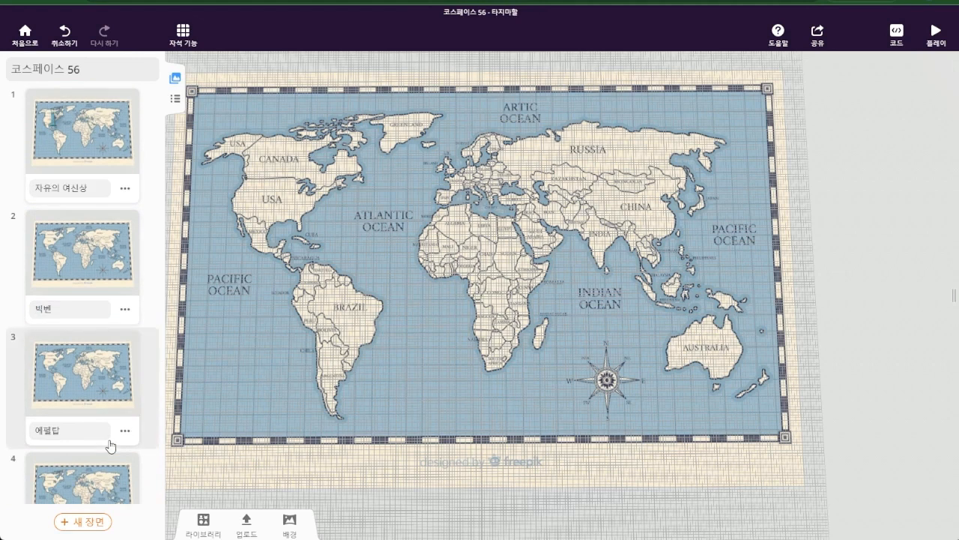
pyautogui.click(105, 274)
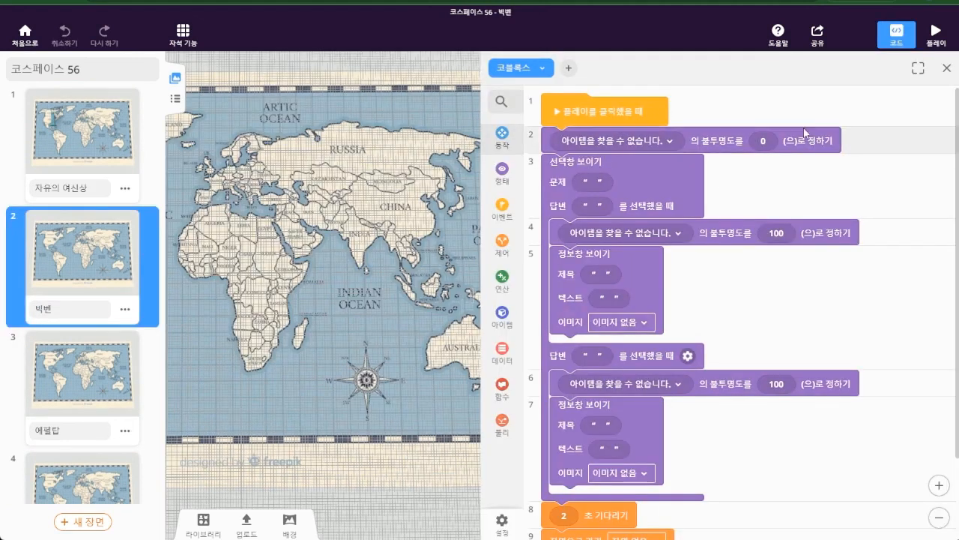
pyautogui.click(897, 36)
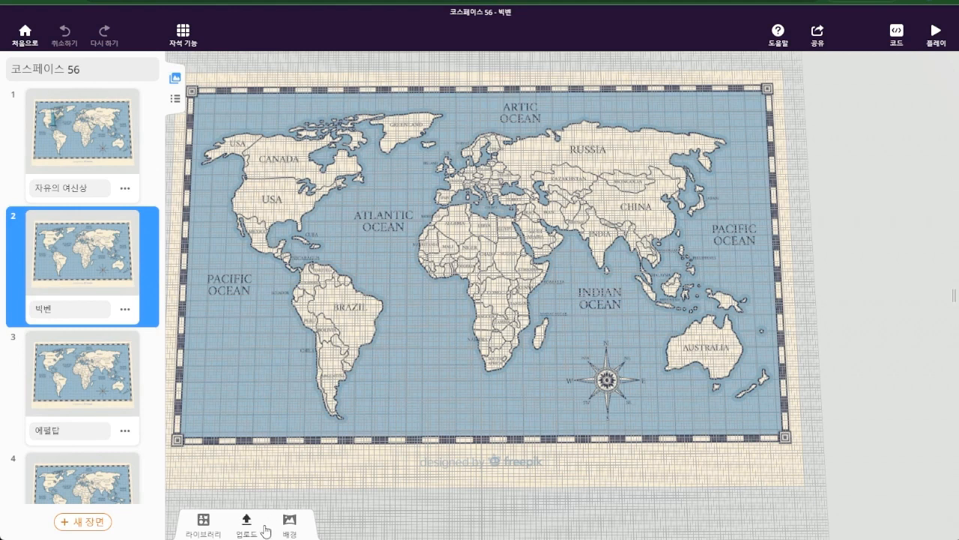
pyautogui.click(213, 532)
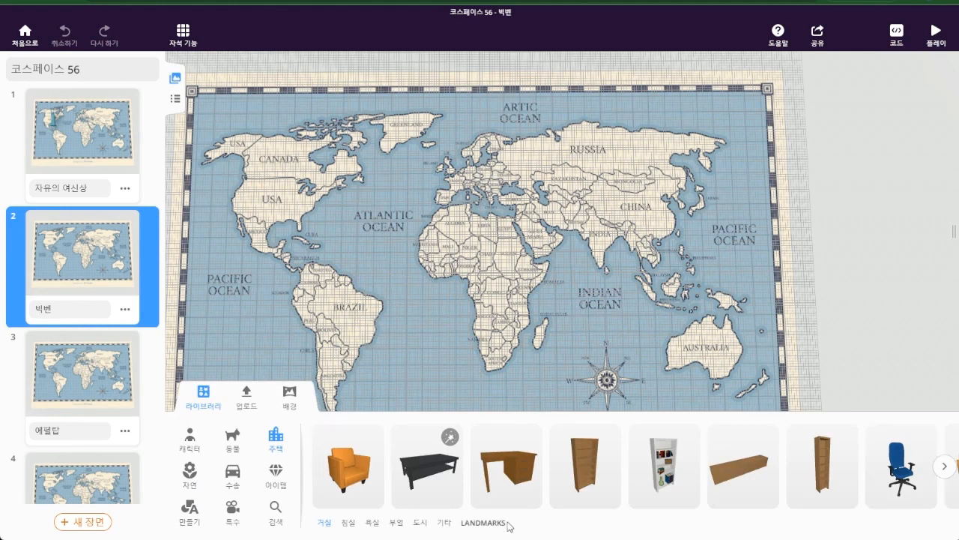
pyautogui.click(500, 523)
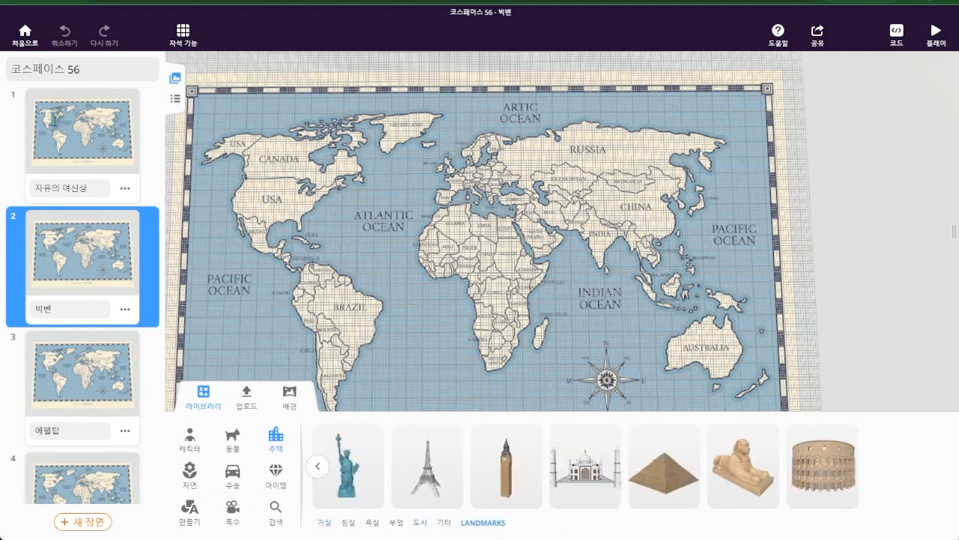
pyautogui.moveTo(519, 485); pyautogui.dragTo(450, 164)
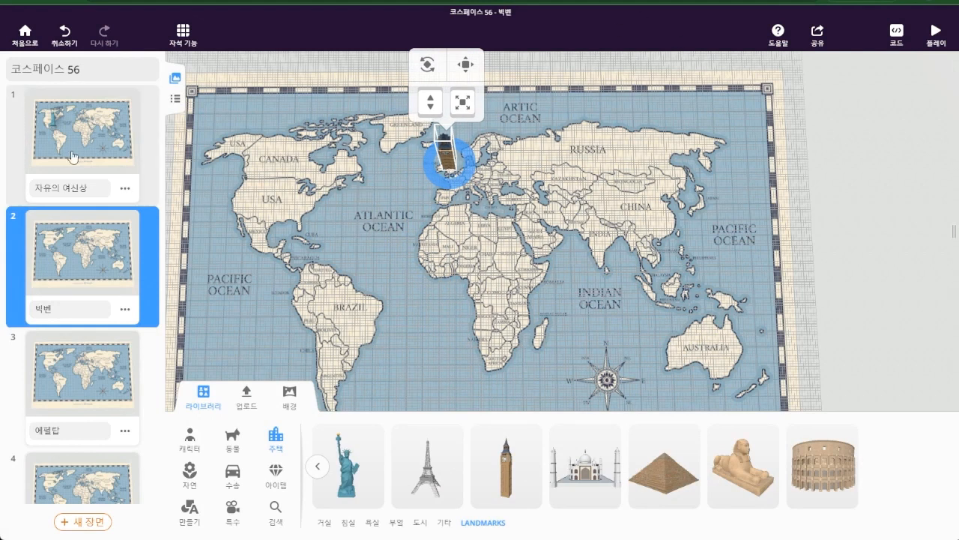
# Step: Rotate the Big Ben model flat against the map with its spire pointing north and shift it just west of the United Kingdom
pyautogui.click(427, 65)
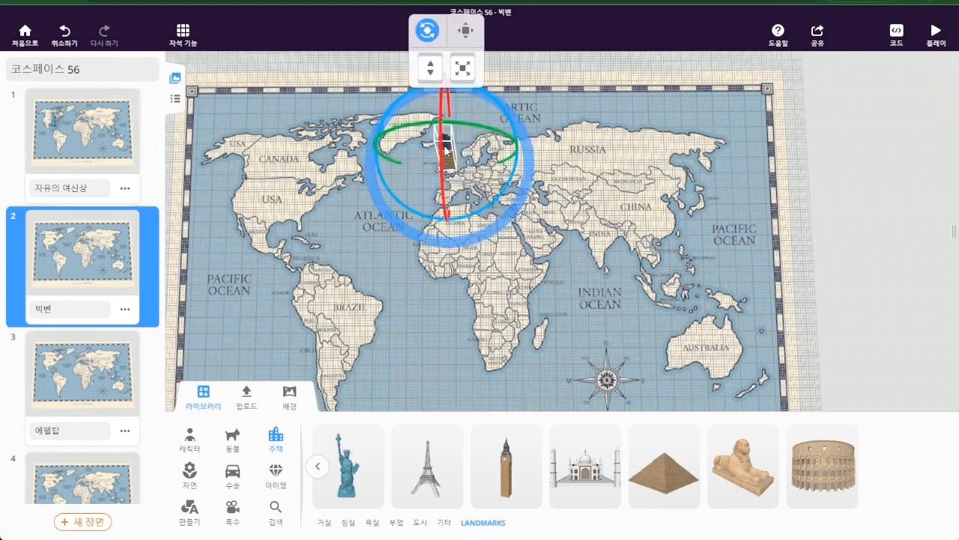
pyautogui.moveTo(438, 144); pyautogui.dragTo(536, 80)
pyautogui.click(614, 193)
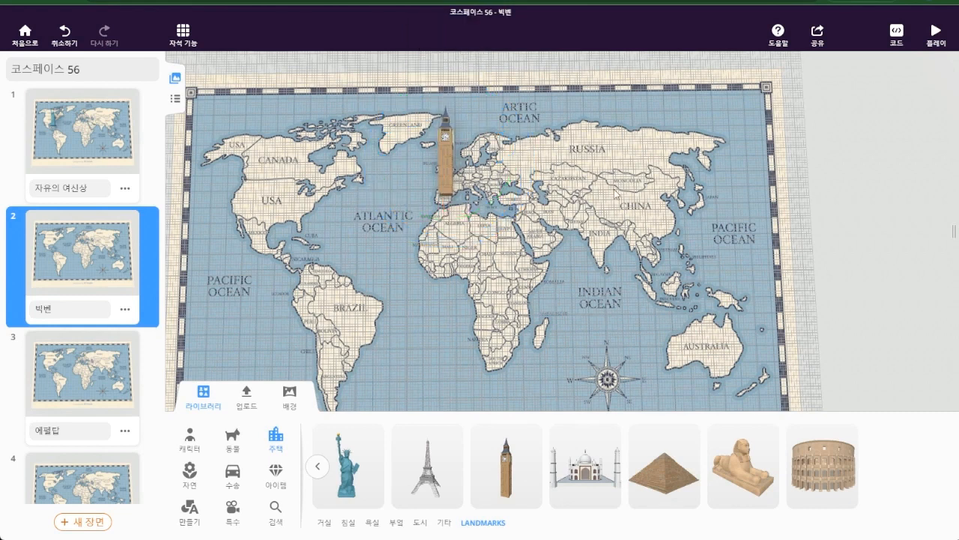
pyautogui.click(450, 174)
pyautogui.moveTo(443, 156); pyautogui.dragTo(435, 156)
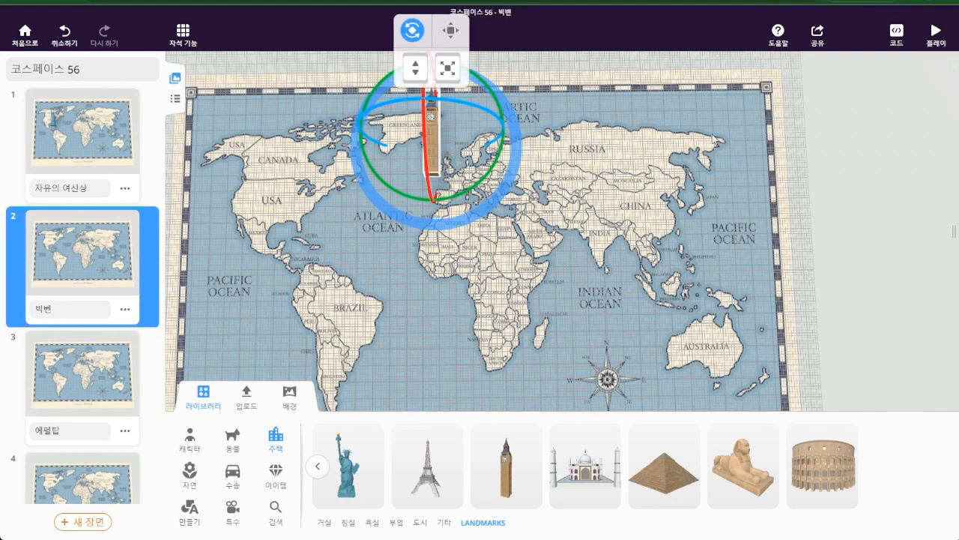
pyautogui.moveTo(434, 139)
pyautogui.mouseDown()
pyautogui.moveTo(458, 130)
pyautogui.moveTo(431, 143)
pyautogui.moveTo(445, 145)
pyautogui.mouseUp()
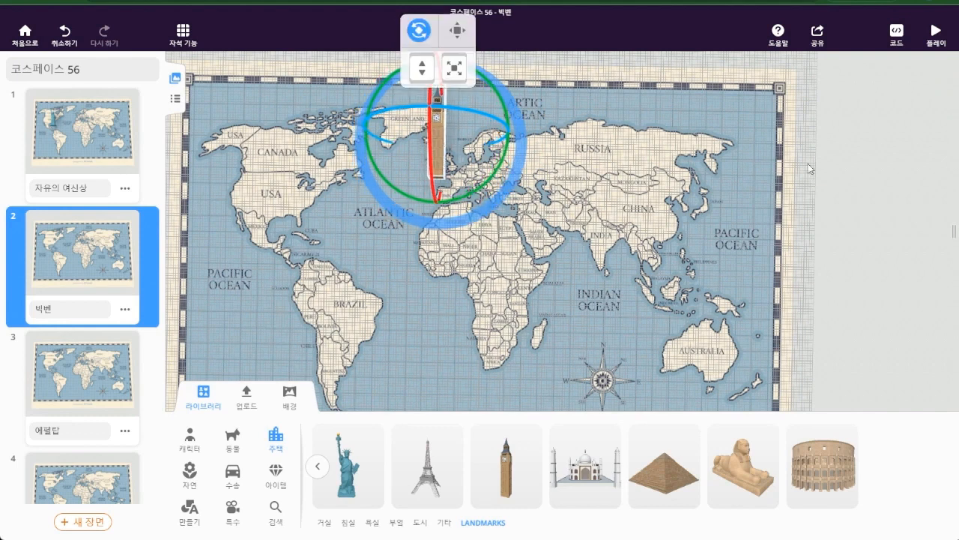
# Step: Play the 빅벤 scene, choose the second answer, close the info panel and return to editing
pyautogui.click(944, 43)
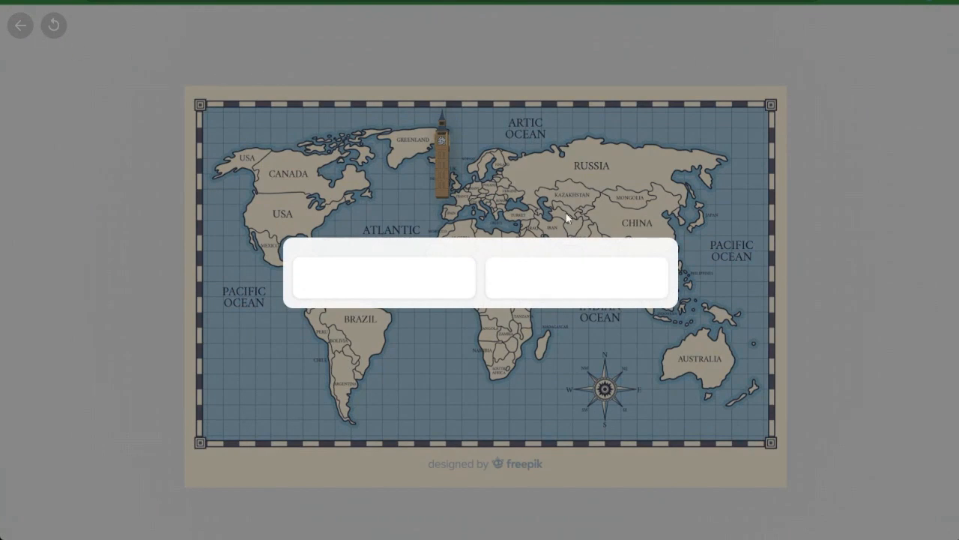
pyautogui.click(505, 278)
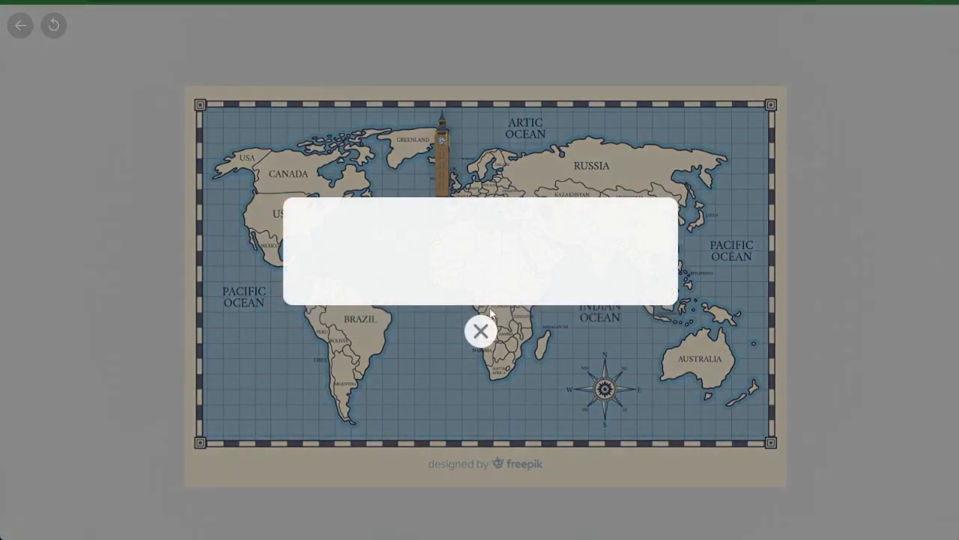
pyautogui.click(482, 329)
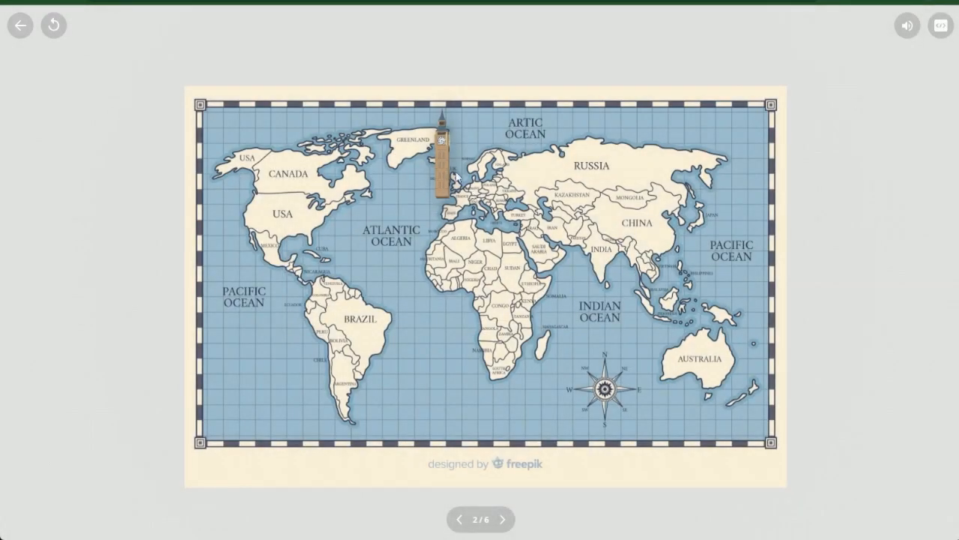
pyautogui.click(21, 28)
pyautogui.moveTo(836, 322); pyautogui.dragTo(838, 297)
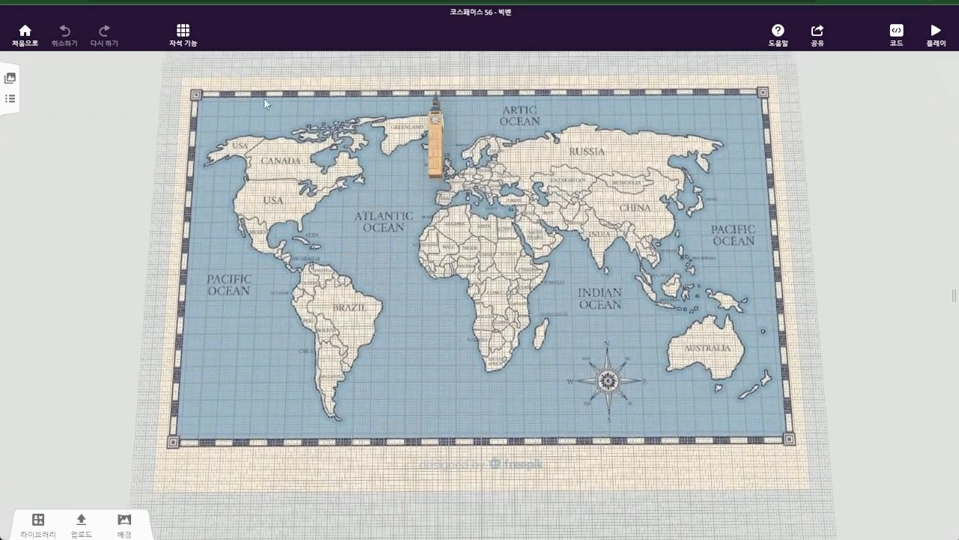
# Step: Place the Eiffel Tower model from the LANDMARKS collection over Western Europe in the 에펠탑 scene
pyautogui.click(9, 78)
pyautogui.click(88, 386)
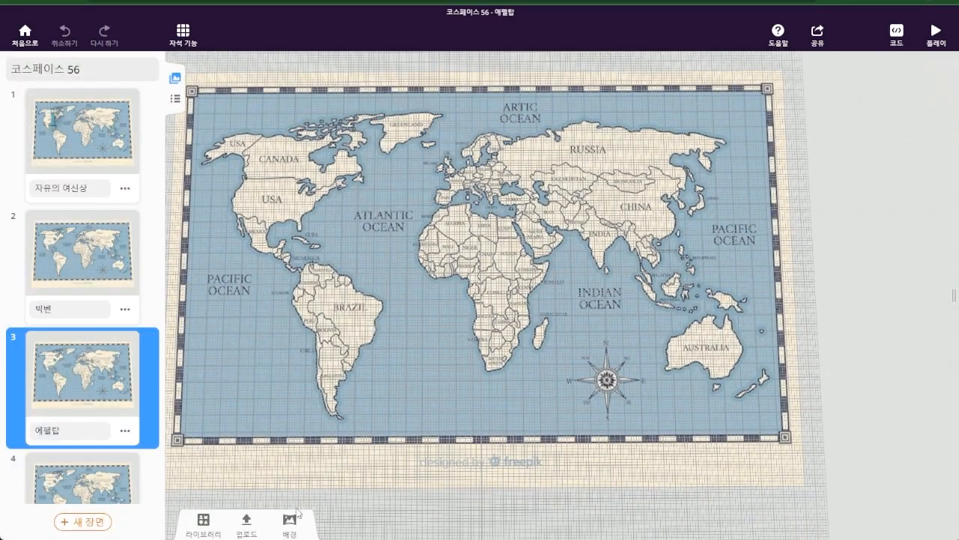
pyautogui.click(202, 525)
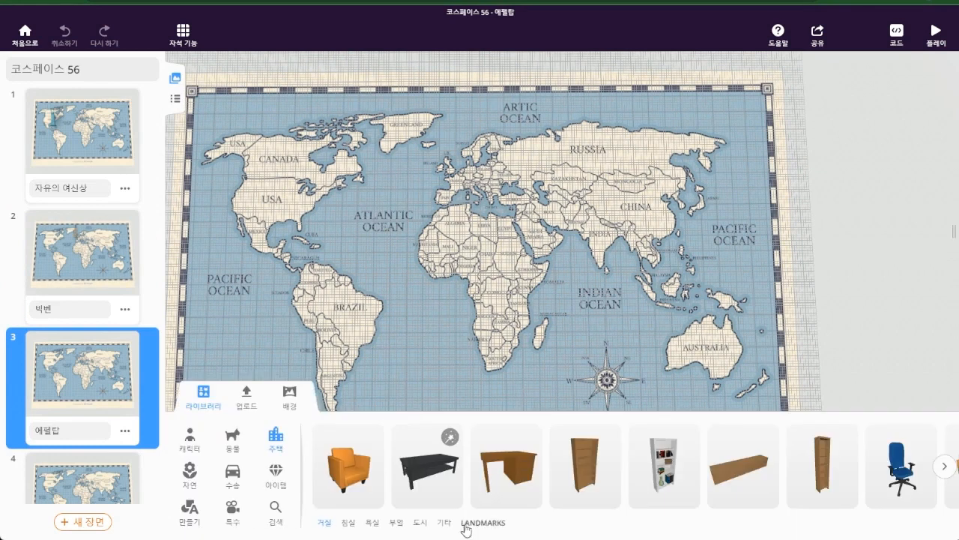
pyautogui.click(494, 523)
pyautogui.moveTo(429, 472); pyautogui.dragTo(474, 190)
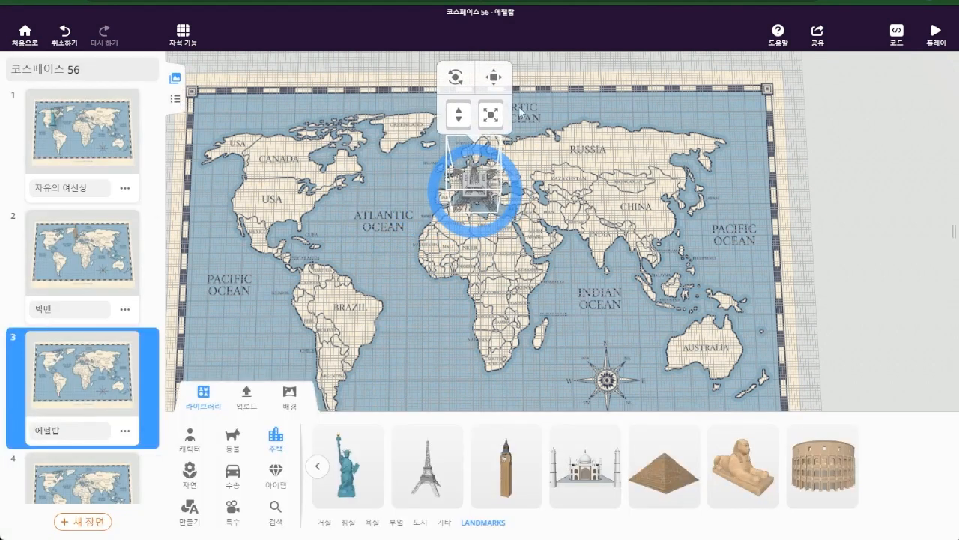
# Step: Rotate the Eiffel Tower model so it lies flat along the map with its top pointing north
pyautogui.click(459, 78)
pyautogui.moveTo(474, 130); pyautogui.dragTo(632, 184)
pyautogui.moveTo(571, 155); pyautogui.dragTo(583, 105)
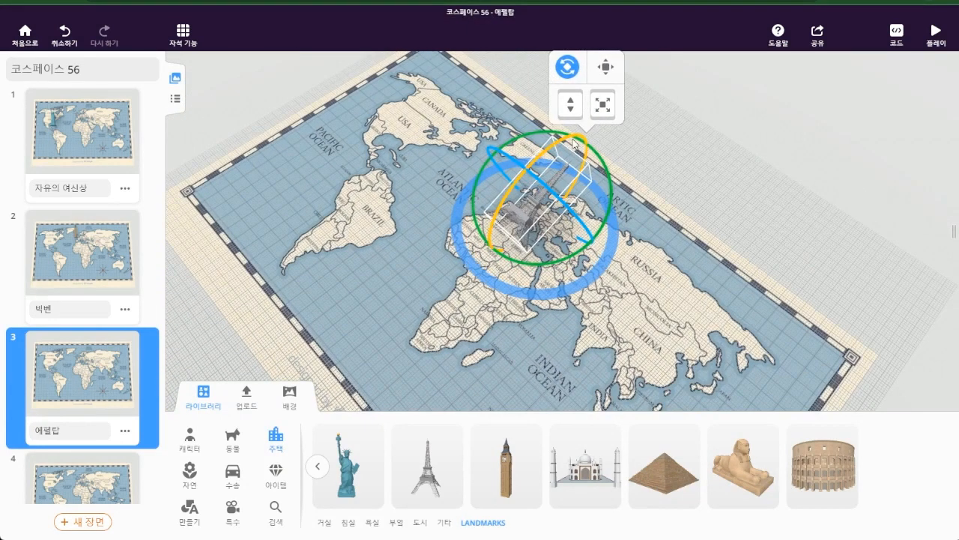
pyautogui.moveTo(574, 143); pyautogui.dragTo(590, 159)
pyautogui.moveTo(500, 214); pyautogui.dragTo(517, 239)
pyautogui.moveTo(680, 277); pyautogui.dragTo(799, 319)
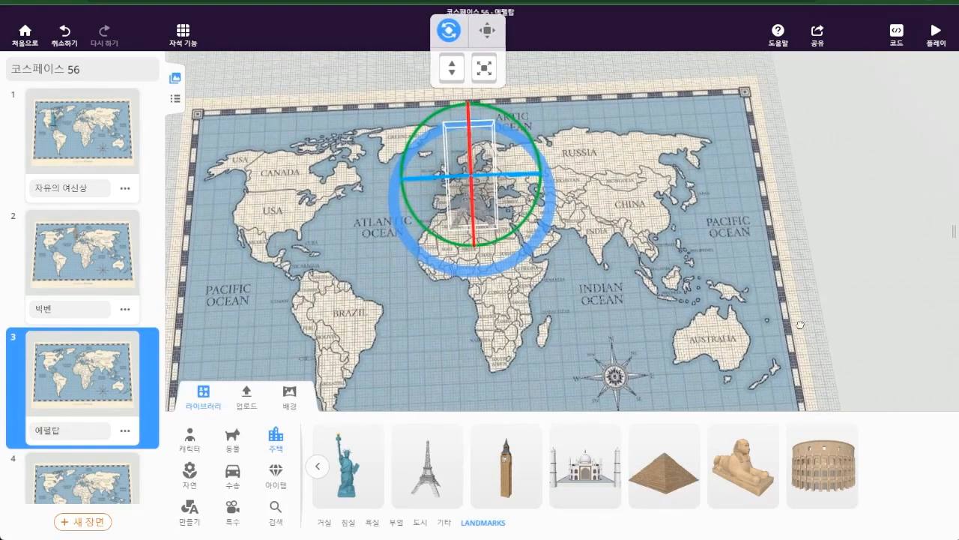
# Step: Move the Eiffel Tower model west over the Atlantic coast beside France and deselect it
pyautogui.moveTo(482, 210); pyautogui.dragTo(436, 189)
pyautogui.moveTo(558, 248); pyautogui.dragTo(545, 256)
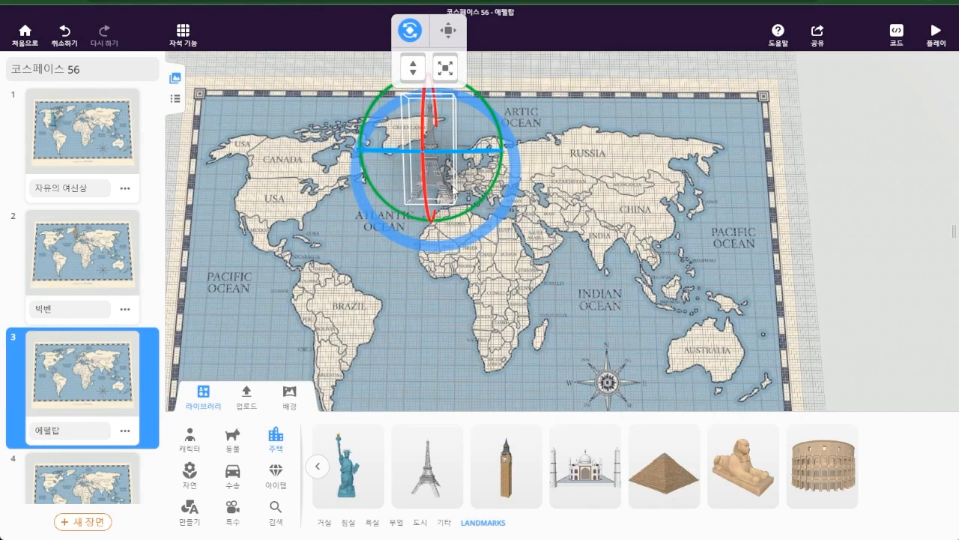
pyautogui.click(641, 219)
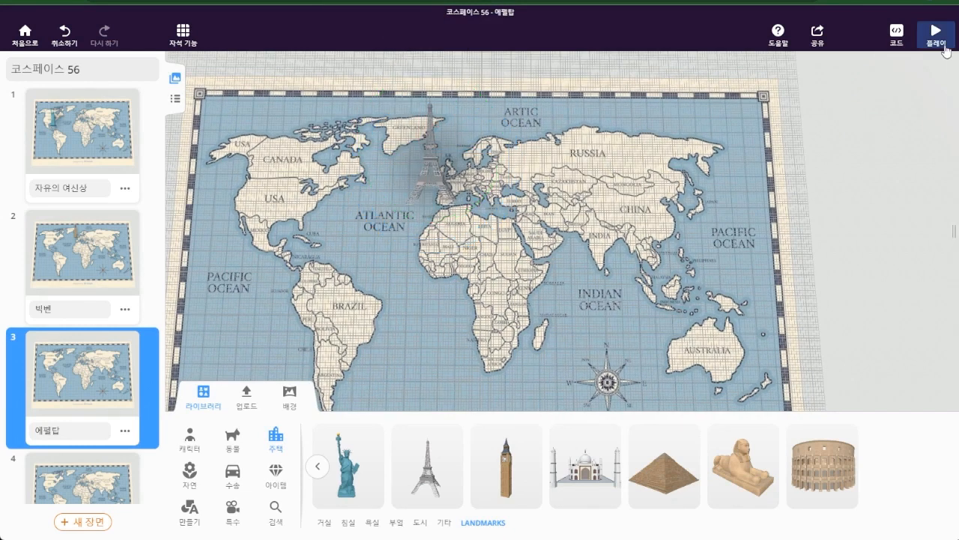
# Step: Play the 에펠탑 scene, close the blank info panel and return to editing
pyautogui.click(945, 48)
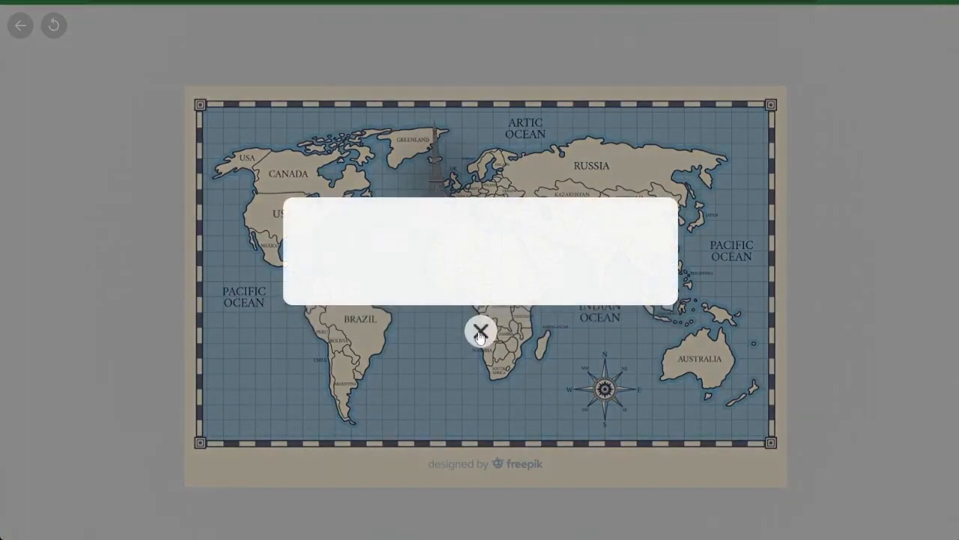
pyautogui.click(480, 333)
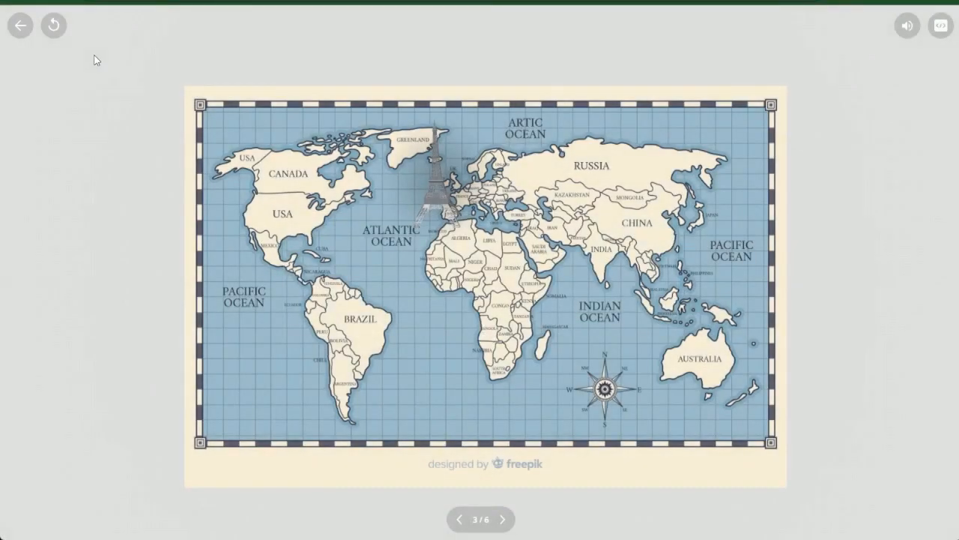
pyautogui.click(20, 26)
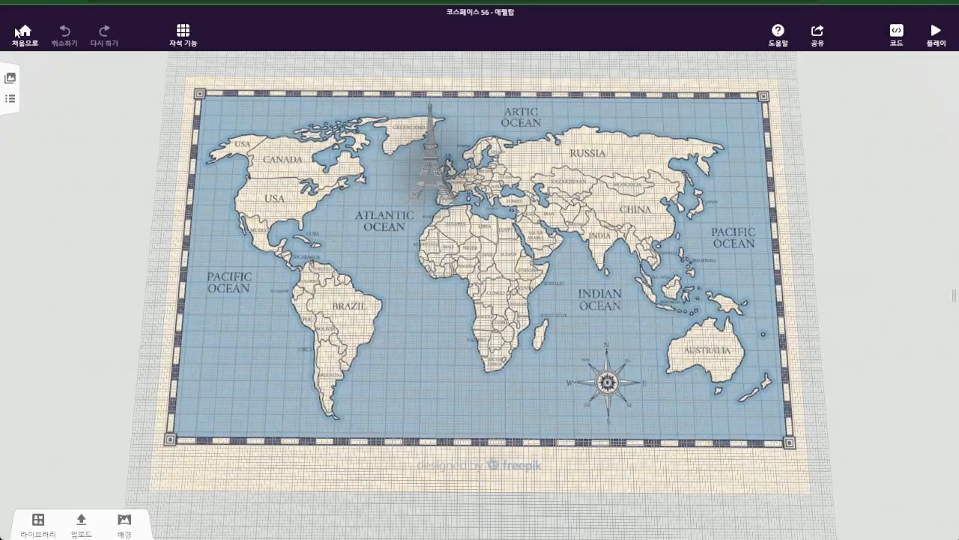
# Step: Place the Colosseum model from the LANDMARKS collection on the map in the 콜로세움 scene
pyautogui.click(10, 77)
pyautogui.scroll(-5, 75, 315)
pyautogui.click(113, 255)
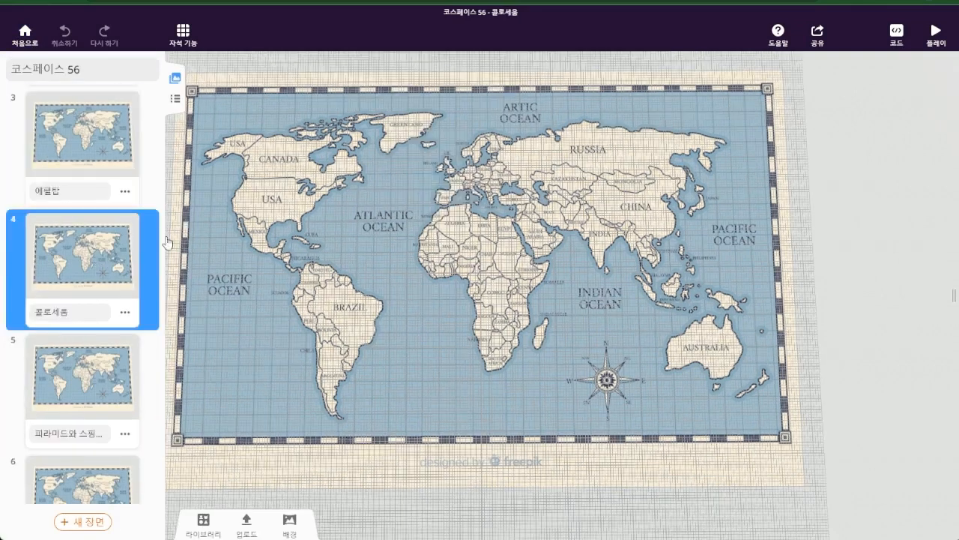
pyautogui.click(204, 534)
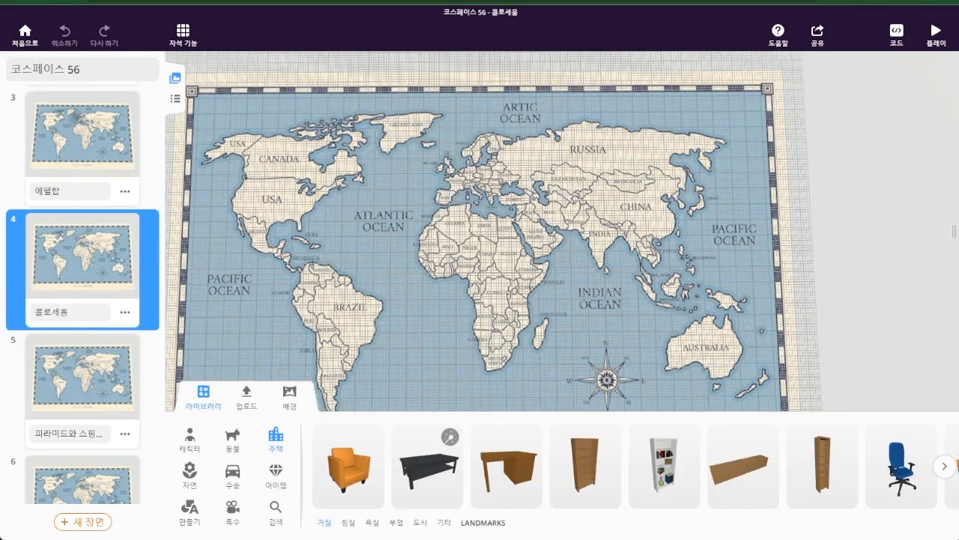
pyautogui.click(484, 522)
pyautogui.moveTo(826, 466); pyautogui.dragTo(493, 271)
# Step: Rotate the Colosseum model so it lies along the map with its top pointing north
pyautogui.click(476, 140)
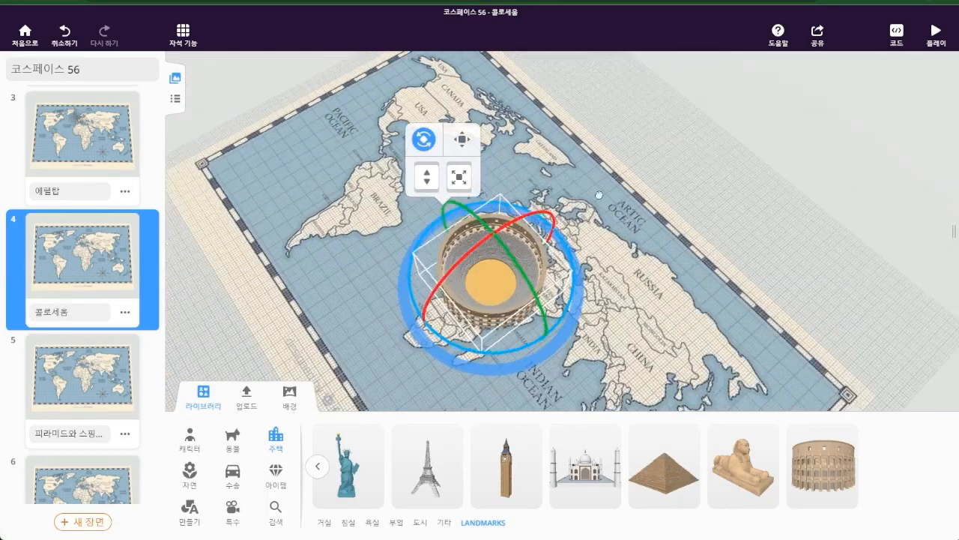
pyautogui.moveTo(534, 206); pyautogui.dragTo(570, 307)
pyautogui.moveTo(650, 318); pyautogui.dragTo(743, 355)
# Step: Shrink the Colosseum model and move it over the Atlantic coast of Western Europe, beside Spain and France
pyautogui.moveTo(533, 240); pyautogui.dragTo(460, 151)
pyautogui.moveTo(449, 75); pyautogui.dragTo(442, 93)
pyautogui.moveTo(441, 162); pyautogui.dragTo(454, 184)
# Step: Fine-tune the tilt of the Colosseum model and deselect it
pyautogui.moveTo(611, 188); pyautogui.dragTo(591, 186)
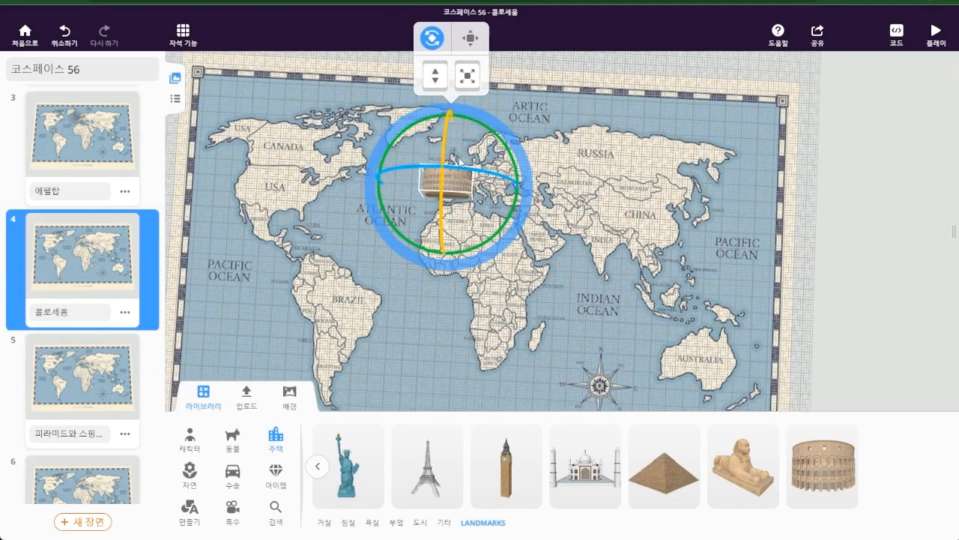
pyautogui.moveTo(671, 188); pyautogui.dragTo(672, 169)
pyautogui.moveTo(446, 130); pyautogui.dragTo(441, 166)
pyautogui.click(624, 153)
pyautogui.moveTo(625, 155); pyautogui.dragTo(666, 155)
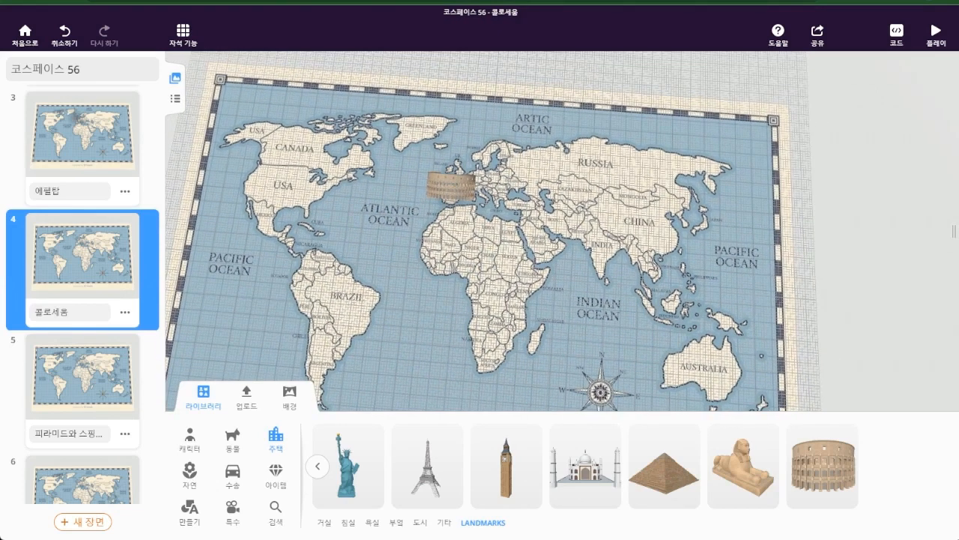
# Step: Play the 콜로세움 scene, close the blank info panel and return to editing
pyautogui.click(937, 35)
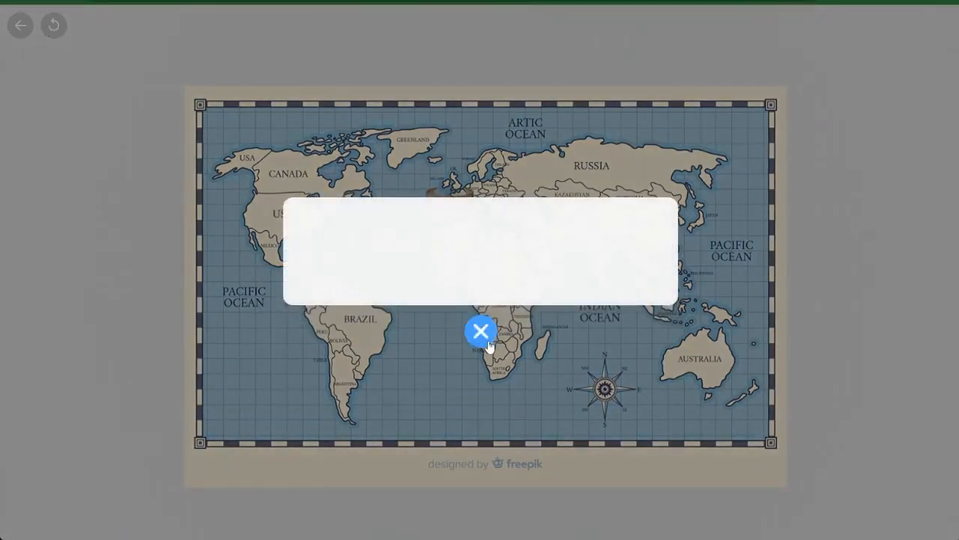
pyautogui.click(487, 342)
pyautogui.click(24, 33)
# Step: Raise the Colosseum model so it stands clear of the map surface, and deselect it
pyautogui.click(456, 188)
pyautogui.moveTo(482, 179); pyautogui.dragTo(538, 145)
pyautogui.click(514, 91)
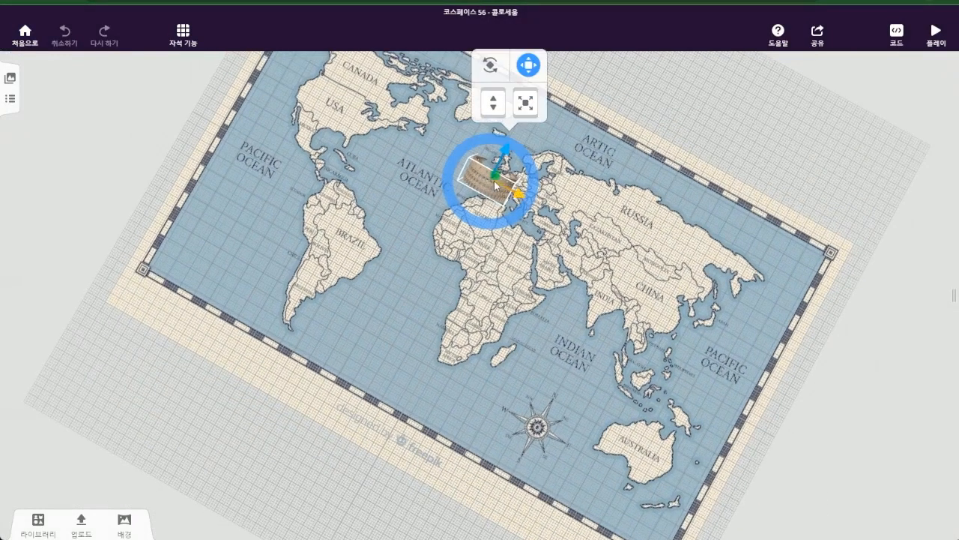
pyautogui.moveTo(494, 181); pyautogui.dragTo(501, 170)
pyautogui.moveTo(638, 167); pyautogui.dragTo(572, 190)
pyautogui.moveTo(671, 196); pyautogui.dragTo(621, 122)
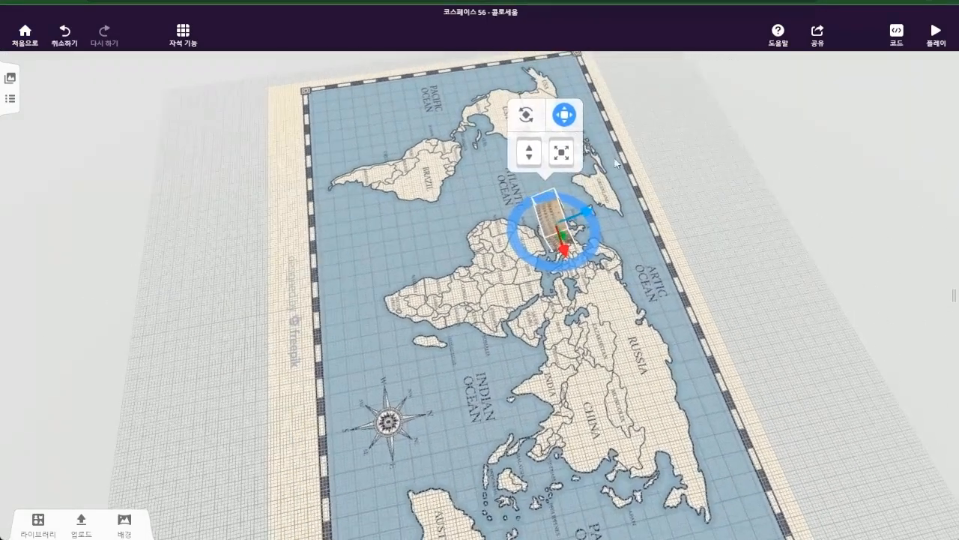
pyautogui.moveTo(721, 267); pyautogui.dragTo(658, 206)
pyautogui.moveTo(582, 282); pyautogui.dragTo(586, 271)
pyautogui.moveTo(649, 324); pyautogui.dragTo(712, 411)
pyautogui.moveTo(570, 411); pyautogui.dragTo(610, 462)
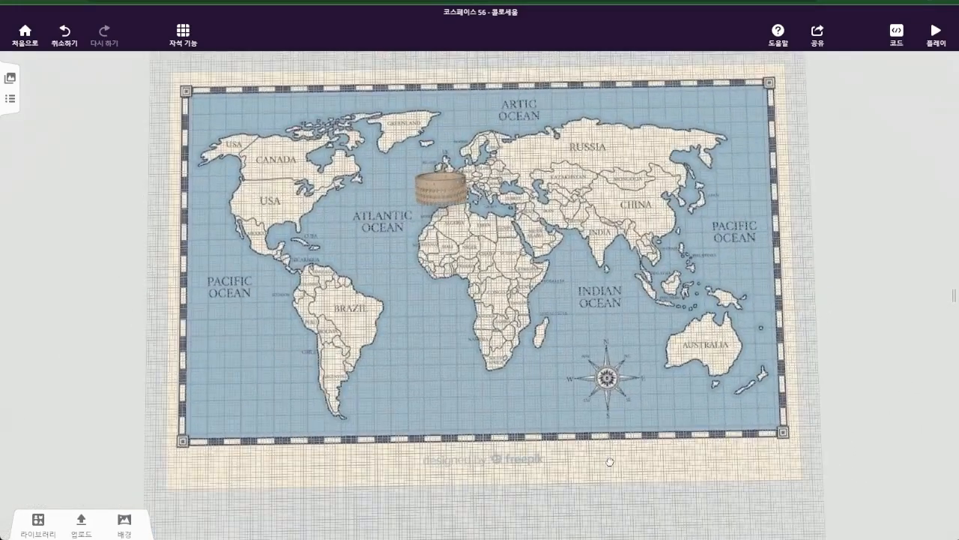
# Step: Place the pyramid and Sphinx models from the LANDMARKS collection on the map in the 피라미드와 스핑크스 scene
pyautogui.click(10, 79)
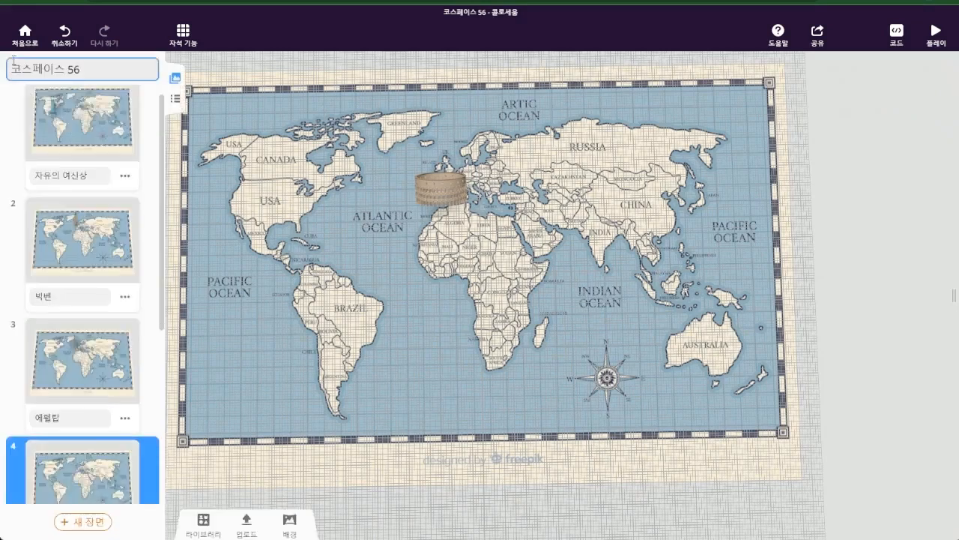
pyautogui.scroll(-3, 87, 385)
pyautogui.click(86, 383)
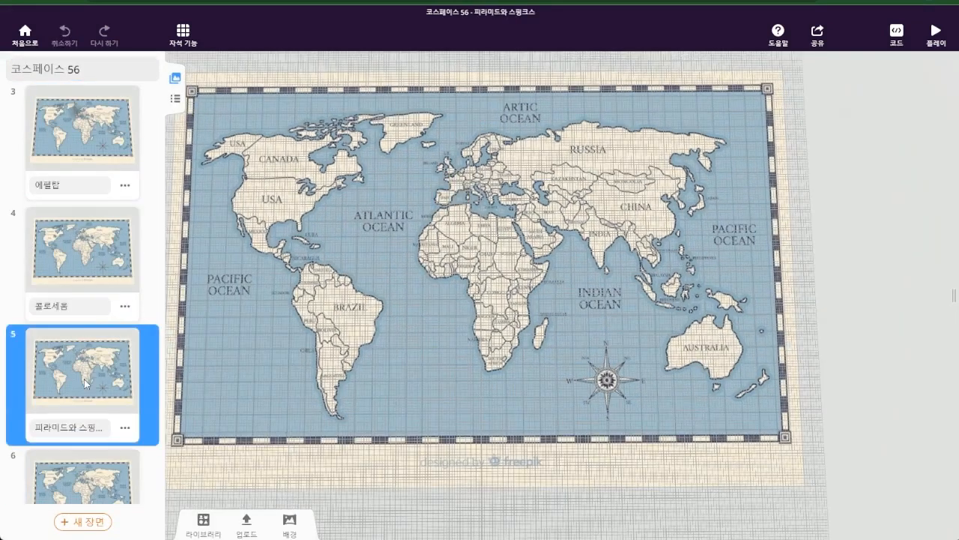
pyautogui.click(204, 525)
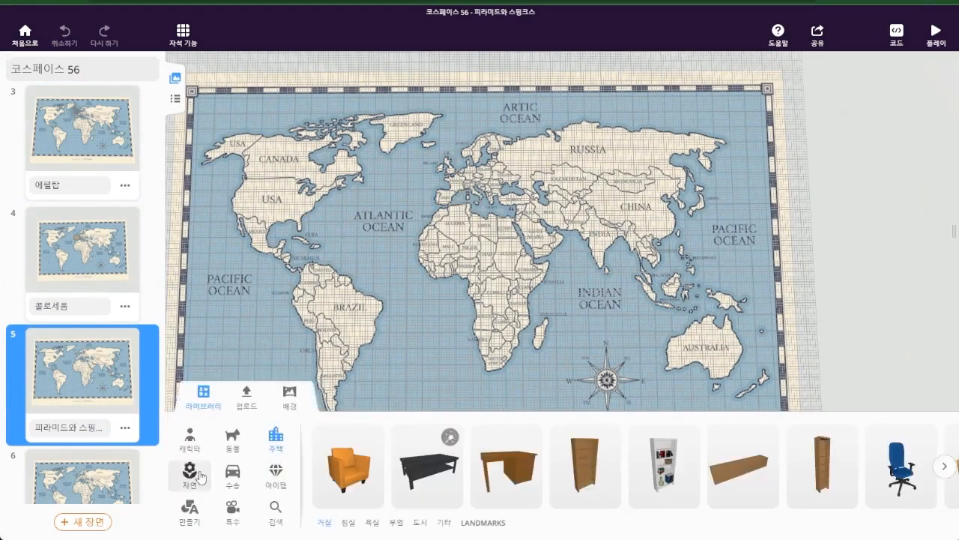
pyautogui.click(481, 525)
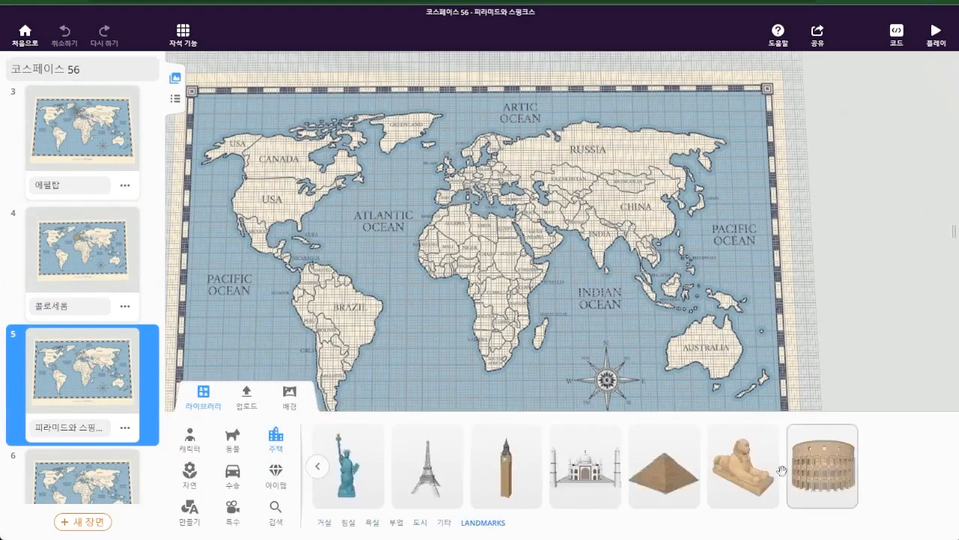
pyautogui.moveTo(664, 463); pyautogui.dragTo(465, 268)
pyautogui.moveTo(738, 455); pyautogui.dragTo(554, 277)
# Step: Rotate the Sphinx model so it lies along the map with its head pointing north
pyautogui.moveTo(603, 302); pyautogui.dragTo(501, 245)
pyautogui.moveTo(753, 220); pyautogui.dragTo(627, 140)
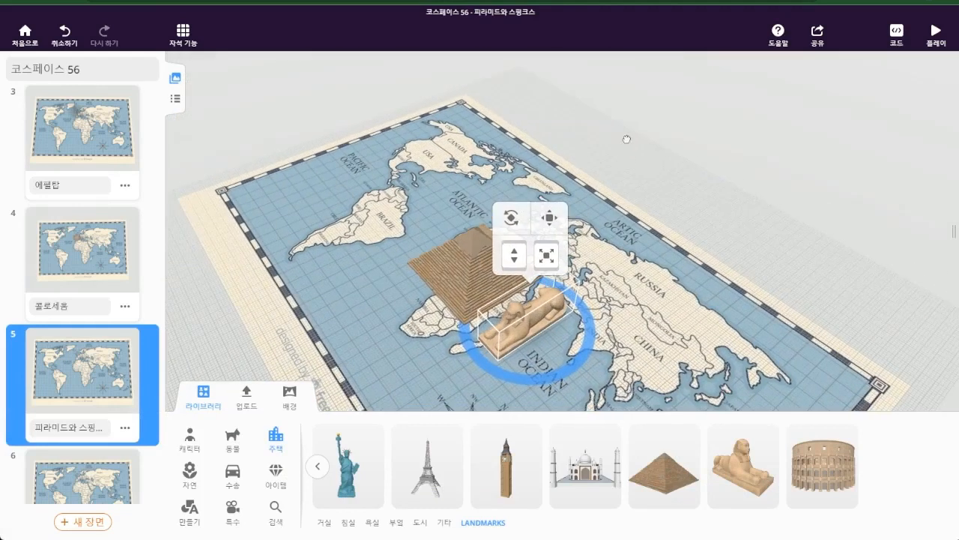
pyautogui.click(517, 223)
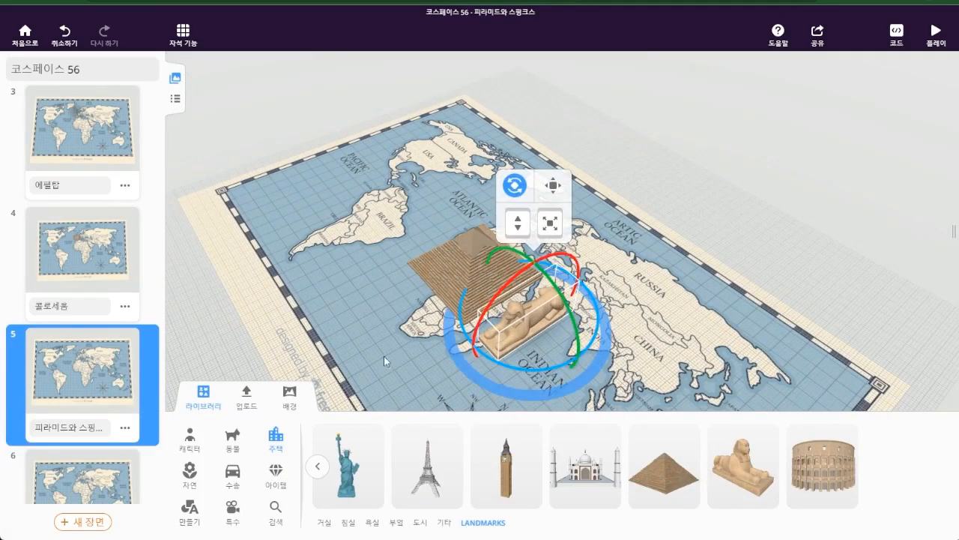
pyautogui.moveTo(575, 264); pyautogui.dragTo(584, 342)
pyautogui.moveTo(637, 299); pyautogui.dragTo(735, 345)
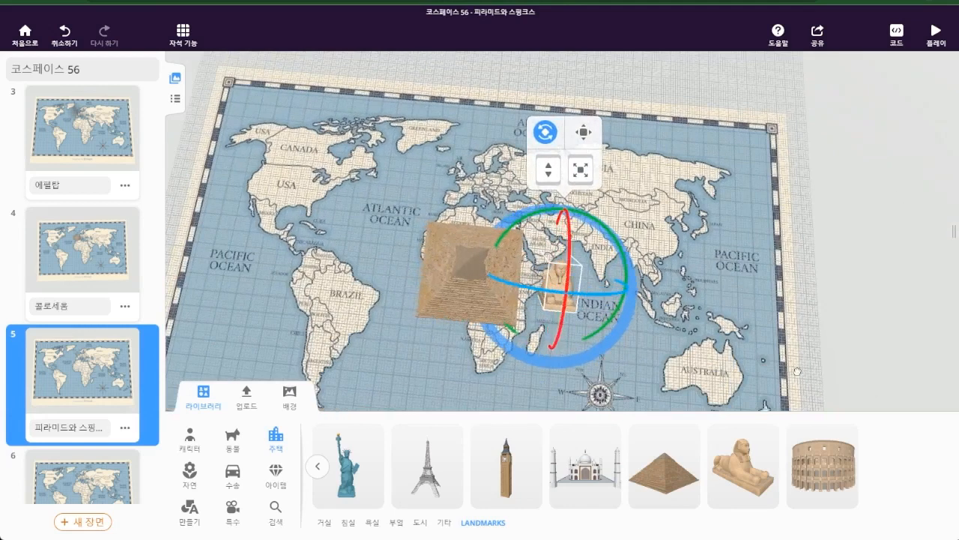
# Step: Rotate the pyramid model so its apex points north along the map
pyautogui.click(484, 286)
pyautogui.moveTo(738, 99); pyautogui.dragTo(619, 176)
pyautogui.moveTo(543, 244); pyautogui.dragTo(567, 358)
pyautogui.moveTo(644, 302); pyautogui.dragTo(901, 238)
pyautogui.moveTo(565, 319); pyautogui.dragTo(662, 387)
pyautogui.moveTo(801, 173); pyautogui.dragTo(572, 239)
# Step: Raise the pyramid and Sphinx models above the map surface
pyautogui.click(467, 102)
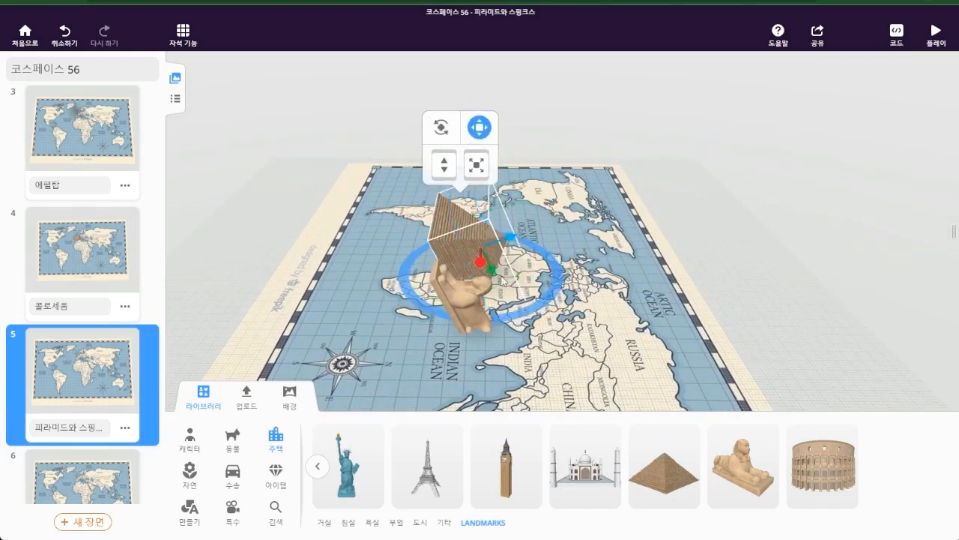
pyautogui.moveTo(493, 276); pyautogui.dragTo(482, 252)
pyautogui.click(475, 313)
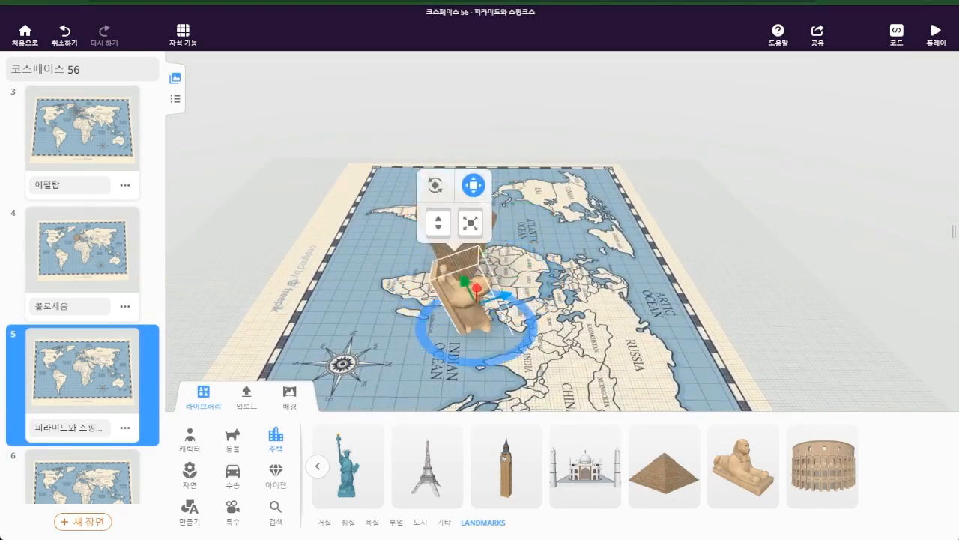
pyautogui.moveTo(475, 290); pyautogui.dragTo(459, 256)
# Step: Move the pyramid over the coast northwest of Africa and the Sphinx over the Middle East
pyautogui.moveTo(366, 307); pyautogui.dragTo(568, 392)
pyautogui.moveTo(500, 283); pyautogui.dragTo(439, 222)
pyautogui.moveTo(568, 260); pyautogui.dragTo(529, 196)
# Step: Shrink the pyramid and Sphinx models and set them side by side over the north coast of Africa
pyautogui.click(423, 216)
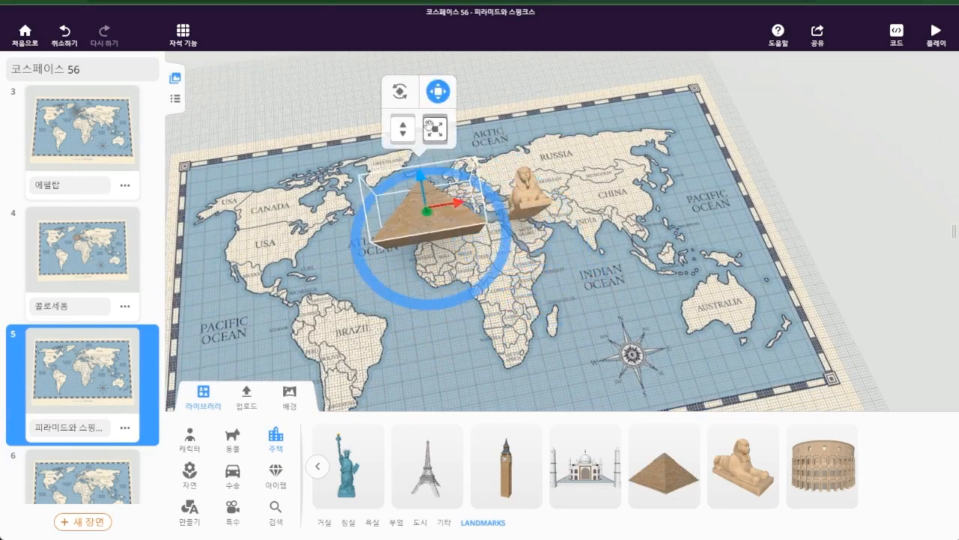
pyautogui.moveTo(430, 125); pyautogui.dragTo(453, 213)
pyautogui.click(536, 192)
pyautogui.moveTo(538, 113)
pyautogui.mouseDown()
pyautogui.moveTo(489, 208)
pyautogui.moveTo(530, 114)
pyautogui.mouseUp()
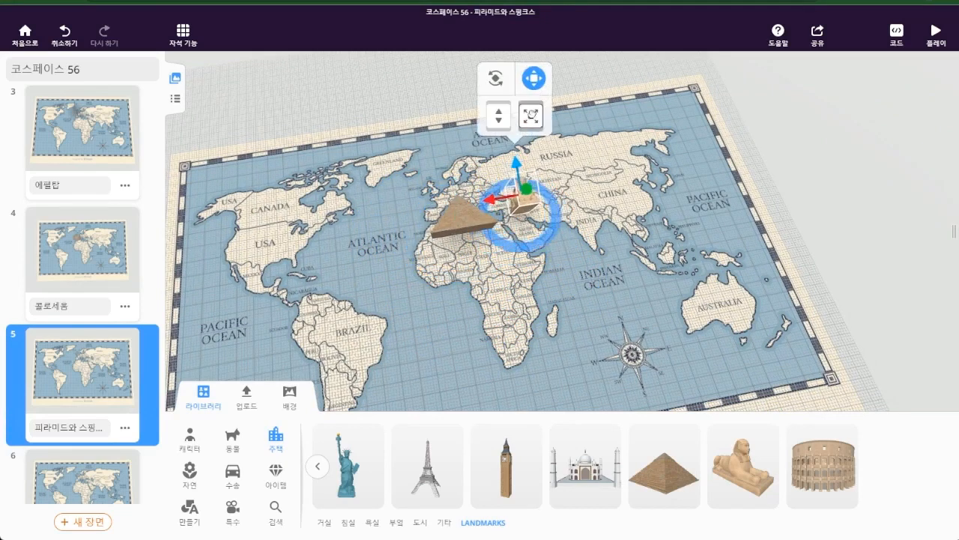
pyautogui.moveTo(528, 201); pyautogui.dragTo(517, 208)
pyautogui.moveTo(609, 209); pyautogui.dragTo(566, 289)
# Step: Place the Taj Mahal model from the LANDMARKS collection on the map in the 타지마할 scene
pyautogui.click(82, 461)
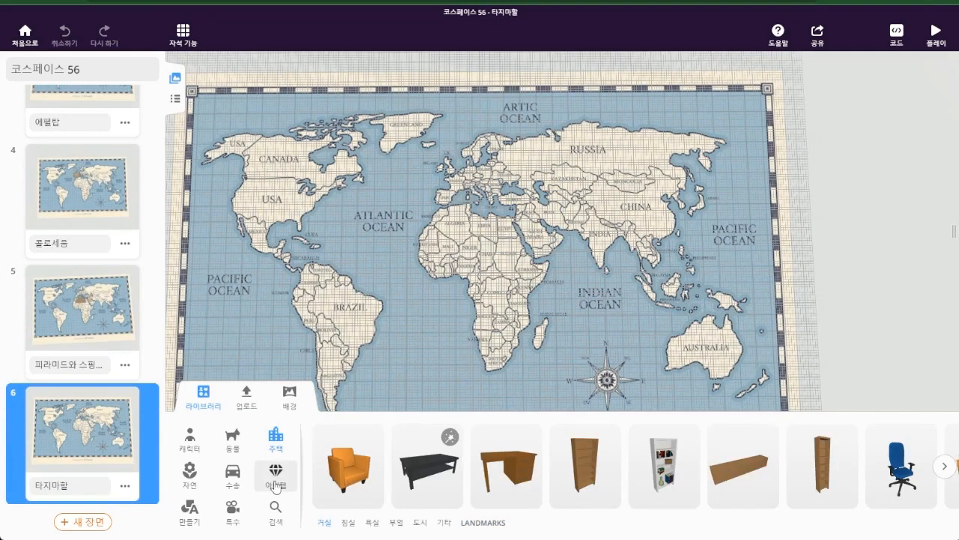
pyautogui.click(491, 522)
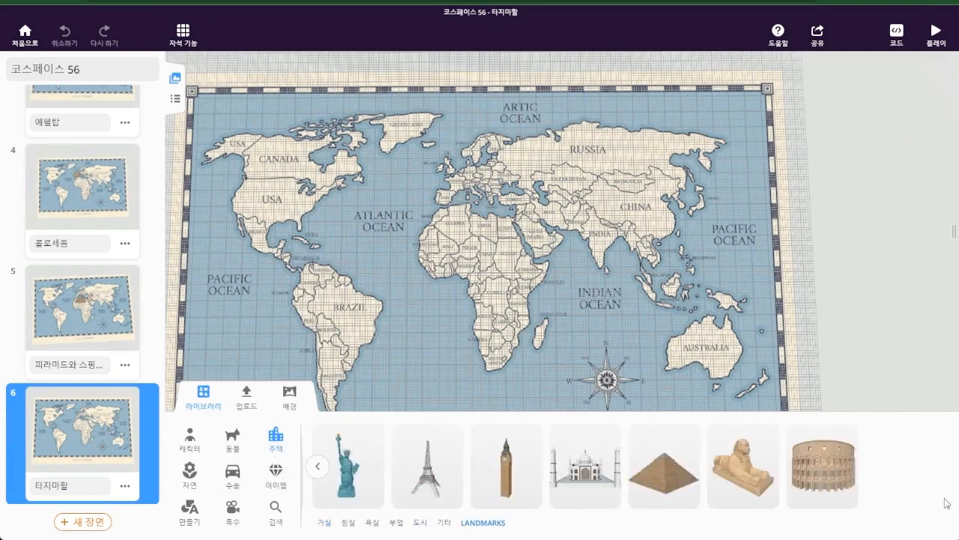
pyautogui.moveTo(585, 461); pyautogui.dragTo(551, 255)
pyautogui.moveTo(716, 165); pyautogui.dragTo(632, 94)
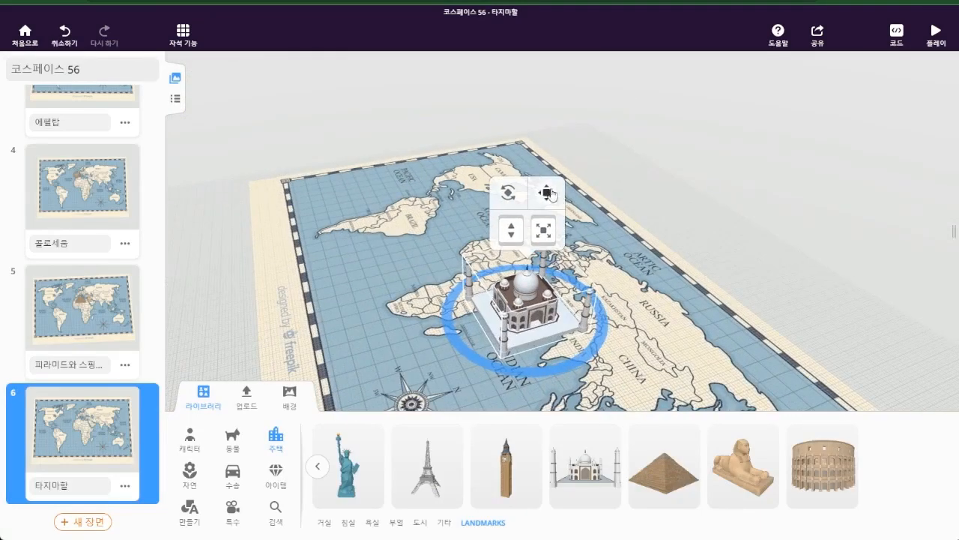
# Step: Rotate the Taj Mahal model so it lies along the map with its domes pointing north
pyautogui.click(508, 193)
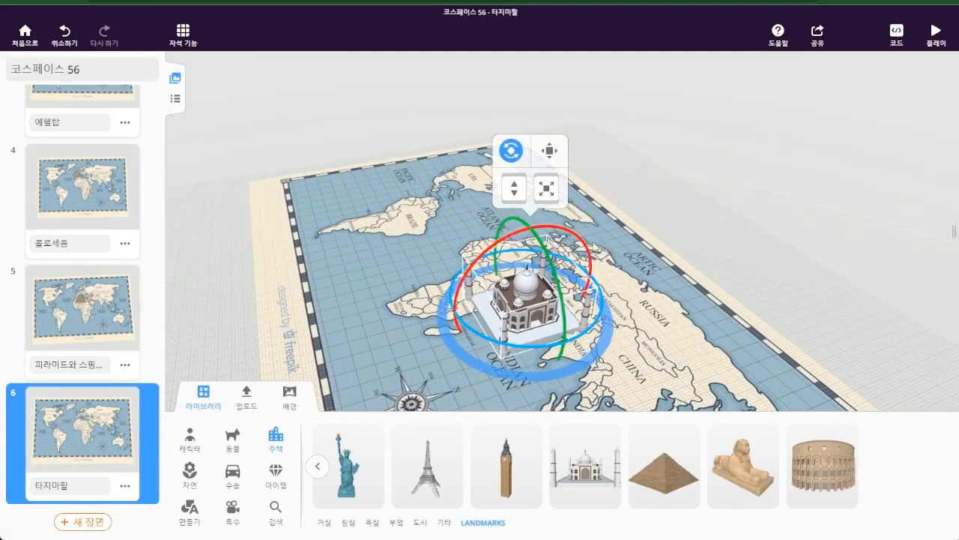
pyautogui.moveTo(588, 252); pyautogui.dragTo(620, 302)
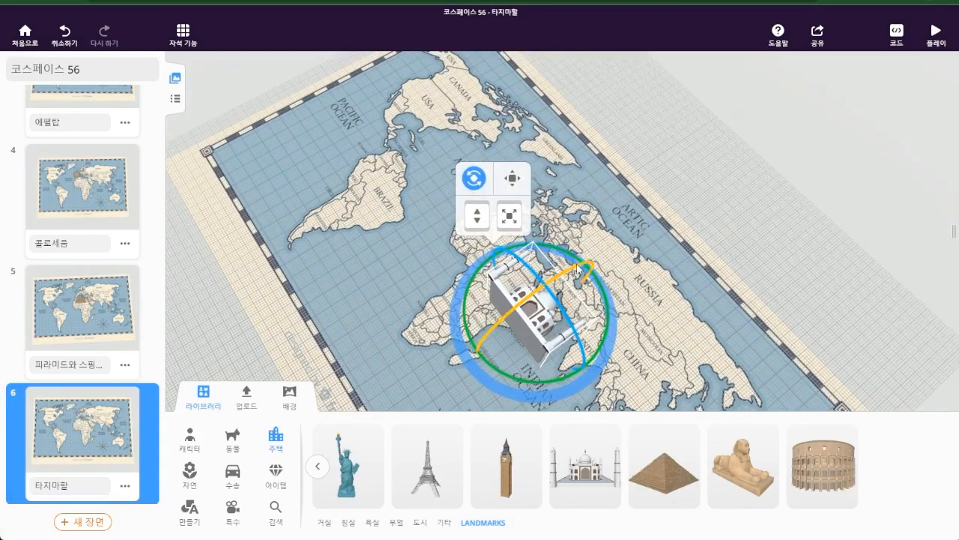
pyautogui.moveTo(581, 271); pyautogui.dragTo(580, 268)
pyautogui.moveTo(553, 283); pyautogui.dragTo(556, 282)
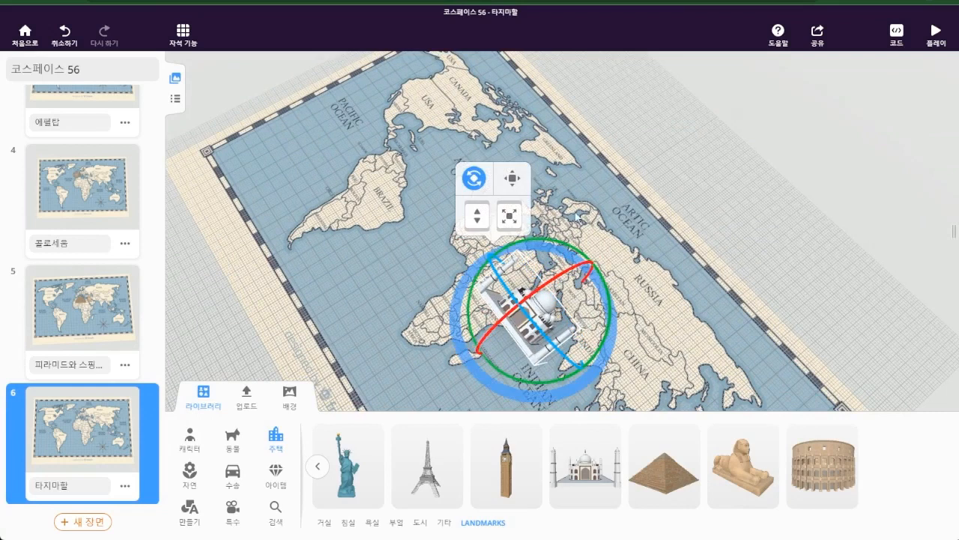
# Step: Raise the Taj Mahal model so its base clears the map surface
pyautogui.click(525, 182)
pyautogui.moveTo(744, 235); pyautogui.dragTo(622, 195)
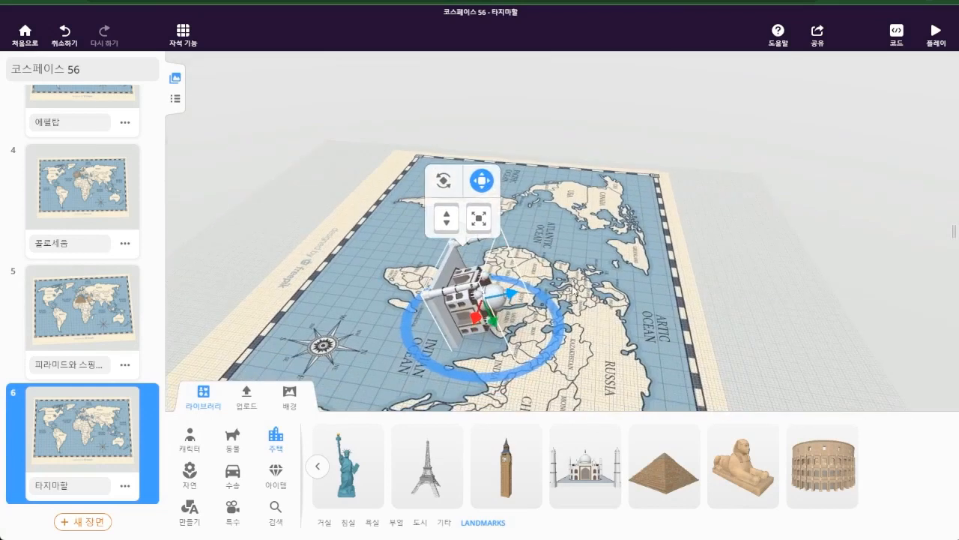
pyautogui.moveTo(493, 322); pyautogui.dragTo(480, 297)
pyautogui.moveTo(613, 346); pyautogui.dragTo(602, 404)
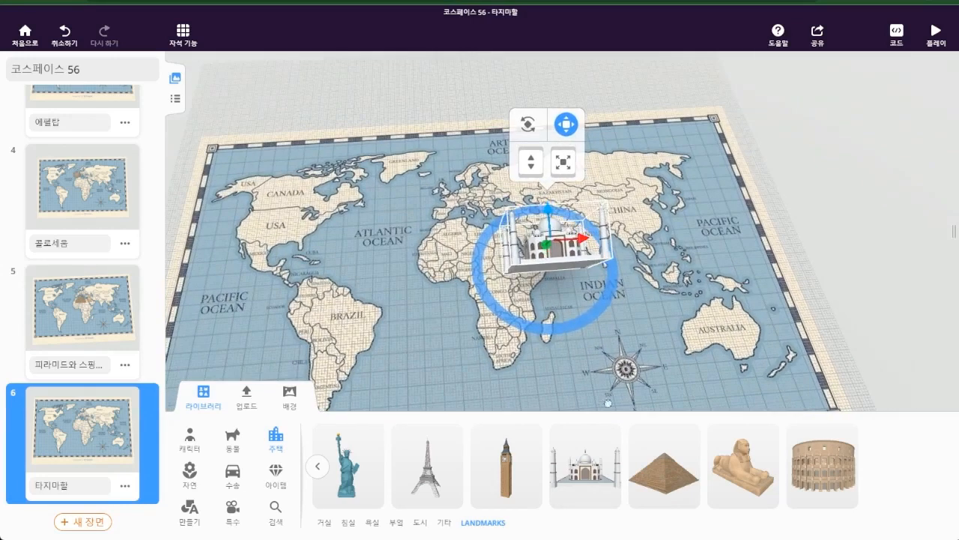
# Step: Move the Taj Mahal model over the Indian Ocean at the southern tip of India
pyautogui.moveTo(562, 242); pyautogui.dragTo(602, 202)
pyautogui.moveTo(750, 258); pyautogui.dragTo(731, 300)
pyautogui.moveTo(619, 220); pyautogui.dragTo(622, 269)
pyautogui.moveTo(725, 257); pyautogui.dragTo(739, 224)
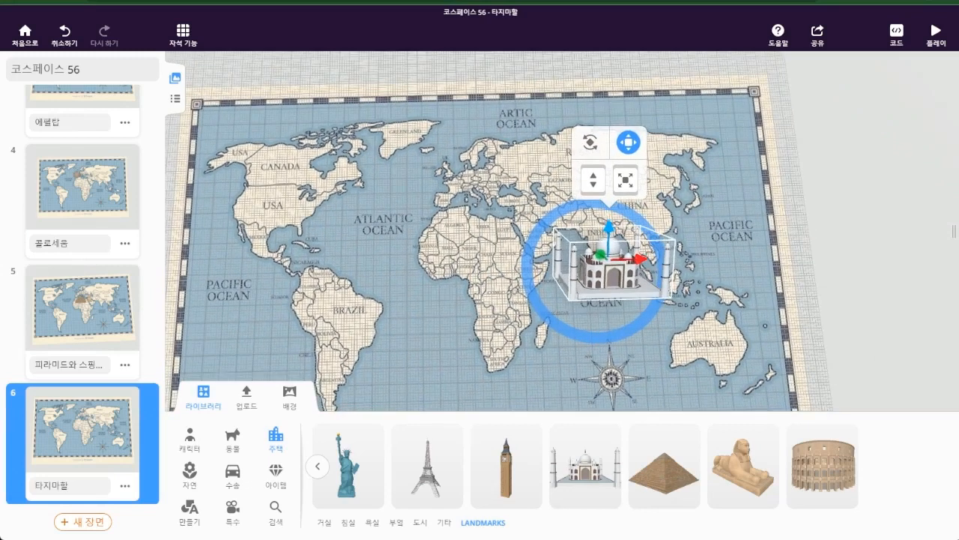
# Step: Enable the Big Ben model in the 빅벤 scene for use in CoBlocks
pyautogui.scroll(5, 88, 224)
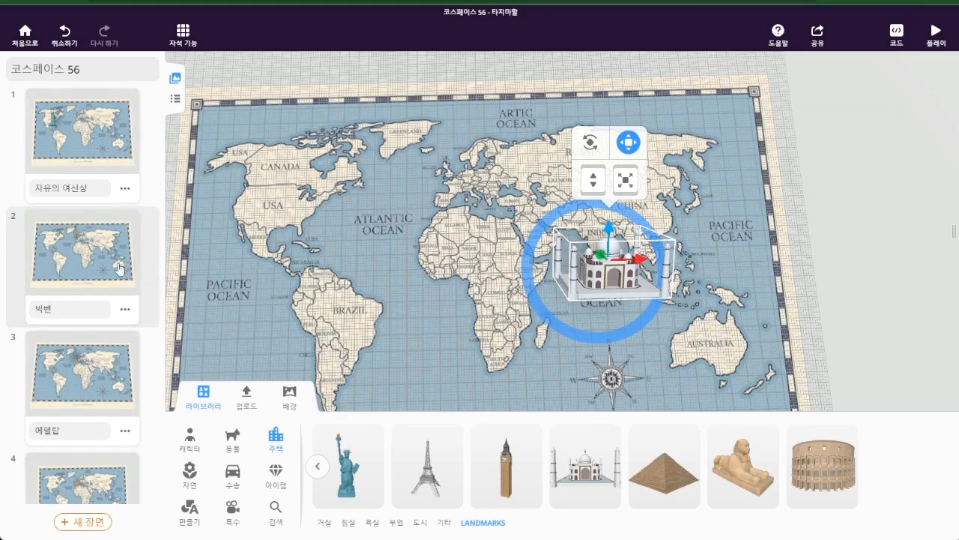
pyautogui.click(91, 272)
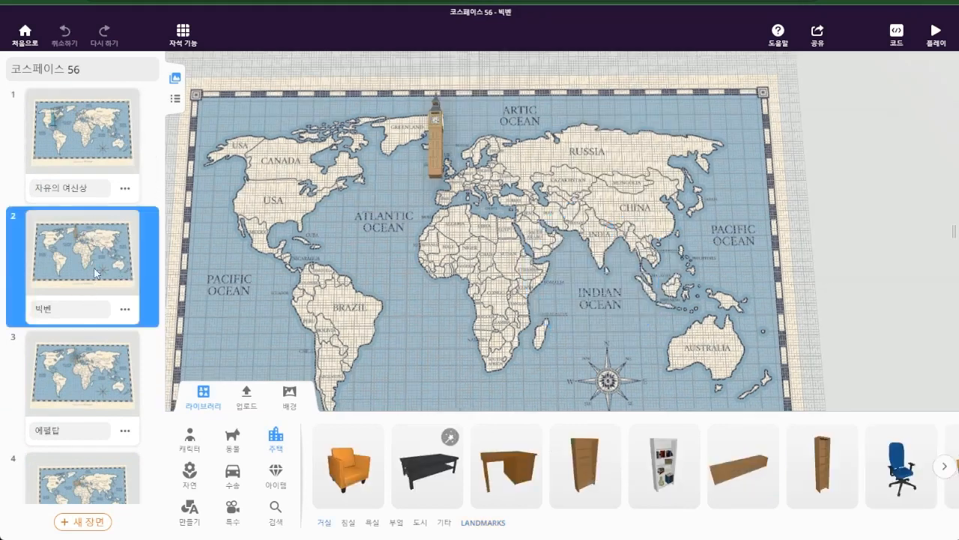
pyautogui.click(436, 152)
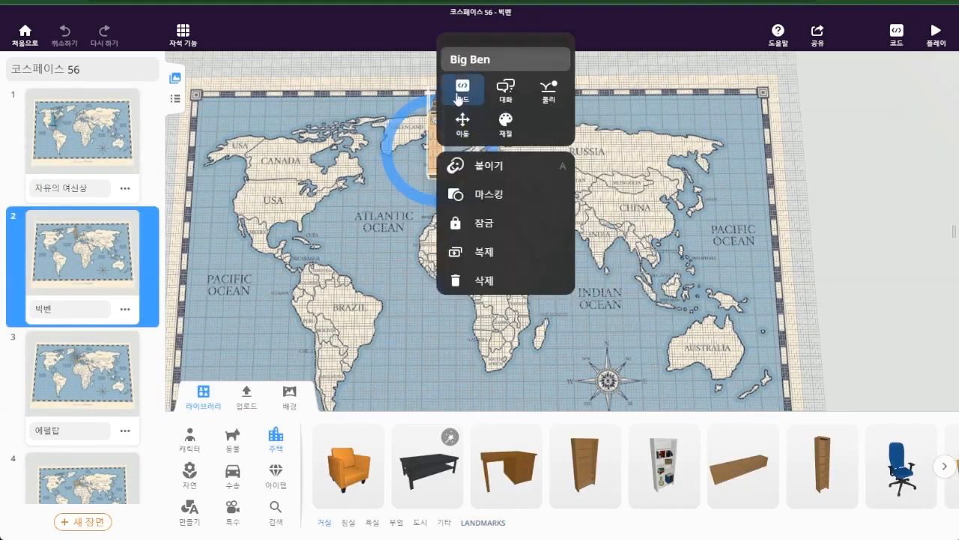
pyautogui.click(462, 89)
pyautogui.click(569, 157)
pyautogui.click(665, 180)
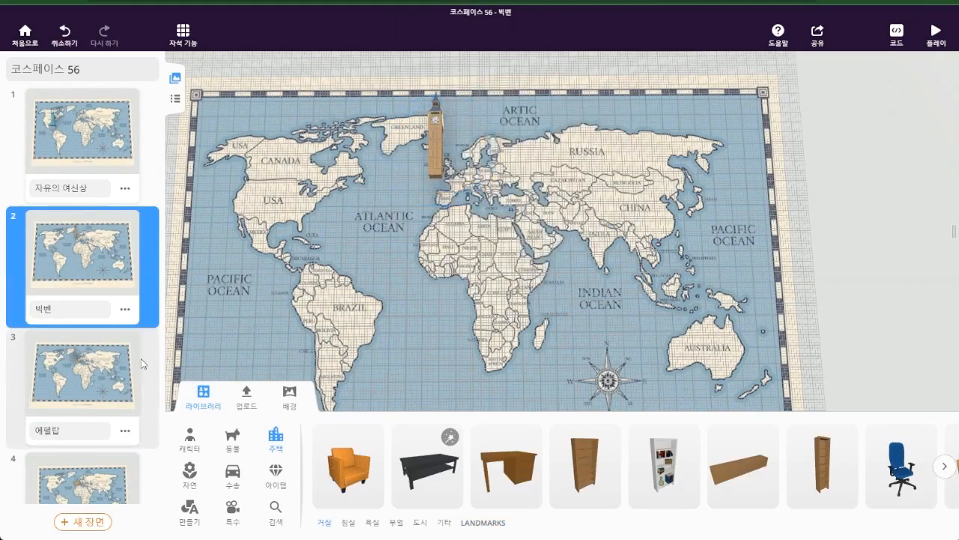
# Step: Enable the Eiffel Tower model in the 에펠탑 scene for use in CoBlocks
pyautogui.click(99, 371)
pyautogui.click(425, 146)
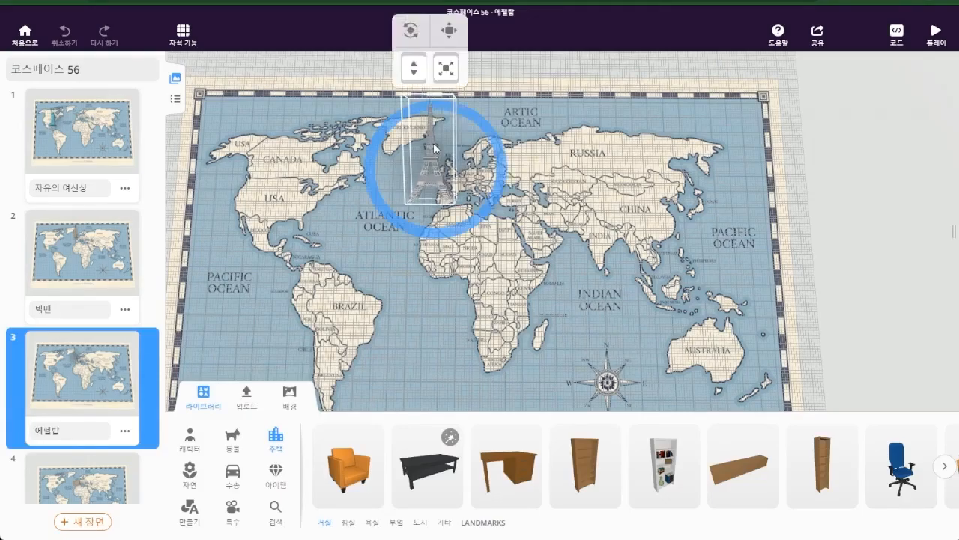
pyautogui.click(462, 78)
pyautogui.click(570, 149)
pyautogui.click(676, 182)
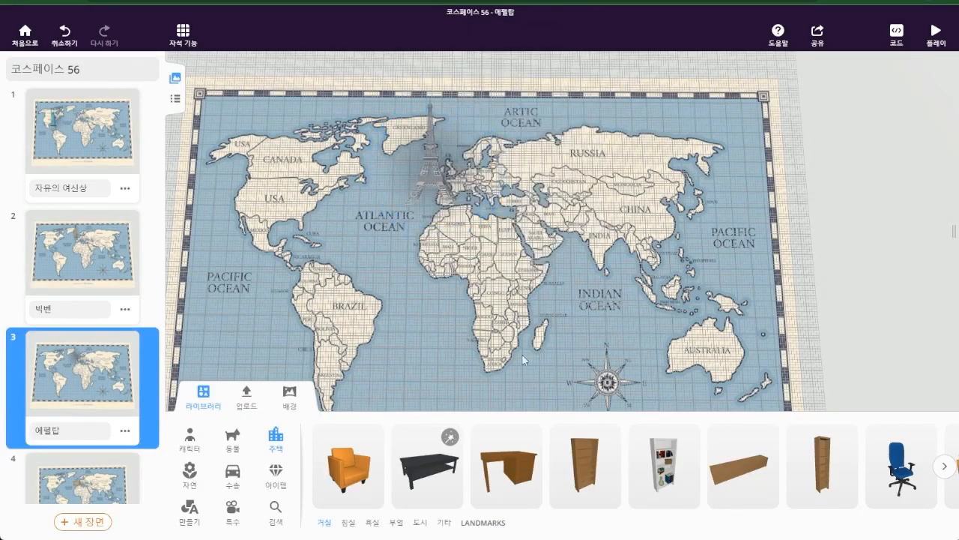
# Step: Enable the Colosseum model in the 콜로세움 scene for use in CoBlocks
pyautogui.scroll(-2, 136, 343)
pyautogui.click(73, 346)
pyautogui.click(454, 217)
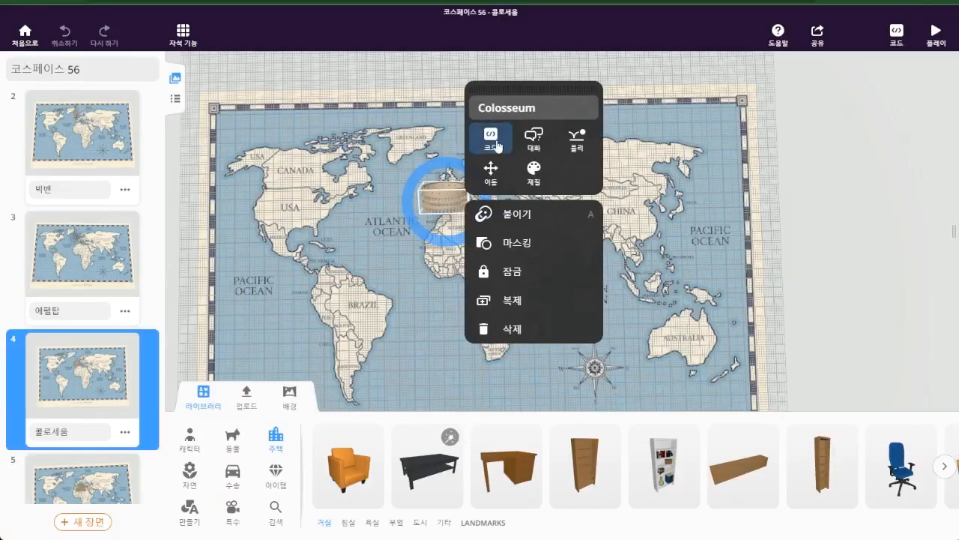
pyautogui.click(502, 149)
pyautogui.click(613, 206)
pyautogui.click(739, 212)
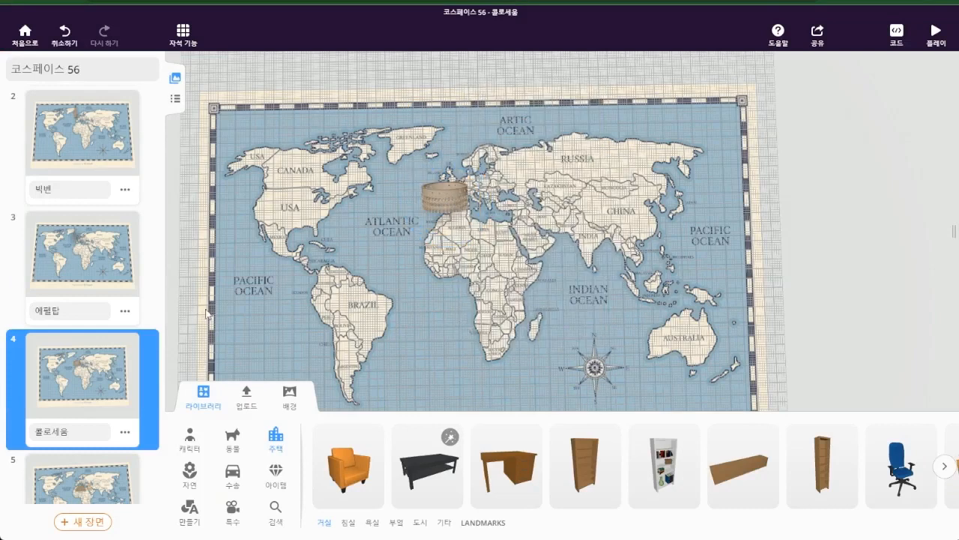
# Step: Enable the pyramid model in the 피라미드와 스핑크스 scene for use in CoBlocks
pyautogui.scroll(-2, 64, 358)
pyautogui.click(75, 363)
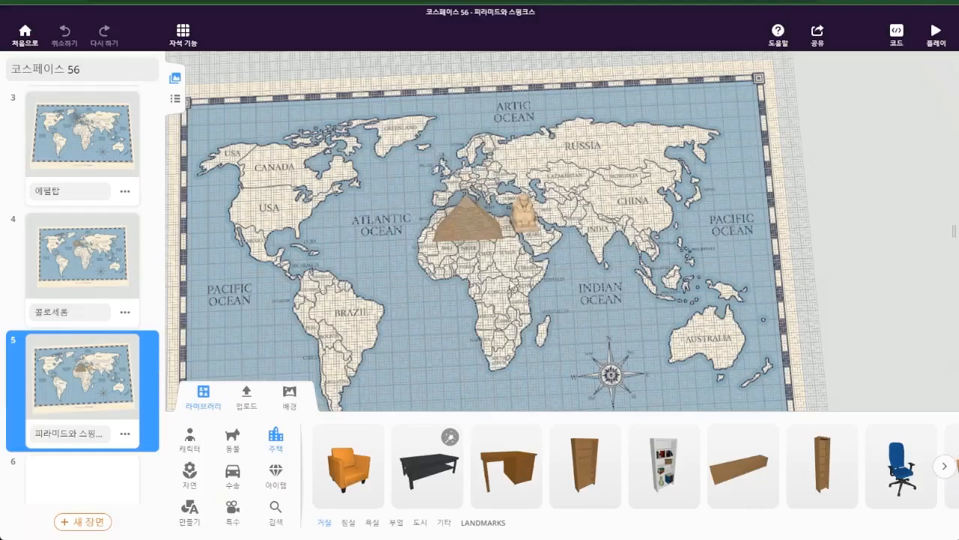
pyautogui.click(455, 217)
pyautogui.click(481, 155)
pyautogui.click(592, 225)
pyautogui.click(709, 224)
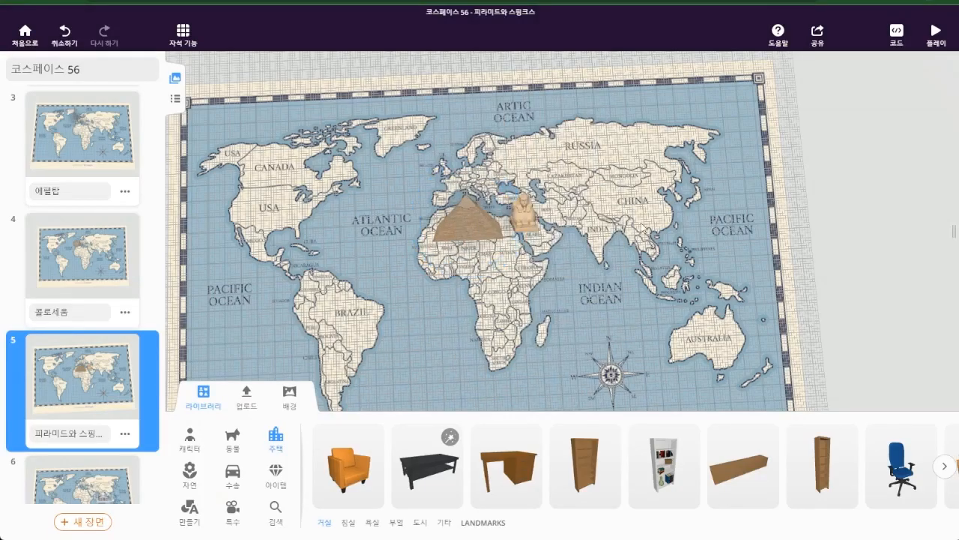
# Step: Enable the Sphinx model beside the pyramid for use in CoBlocks
pyautogui.doubleClick(524, 215)
pyautogui.click(533, 170)
pyautogui.click(661, 225)
pyautogui.click(398, 245)
# Step: Enable the Taj Mahal model in the 타지마할 scene for use in CoBlocks
pyautogui.scroll(-1, 142, 331)
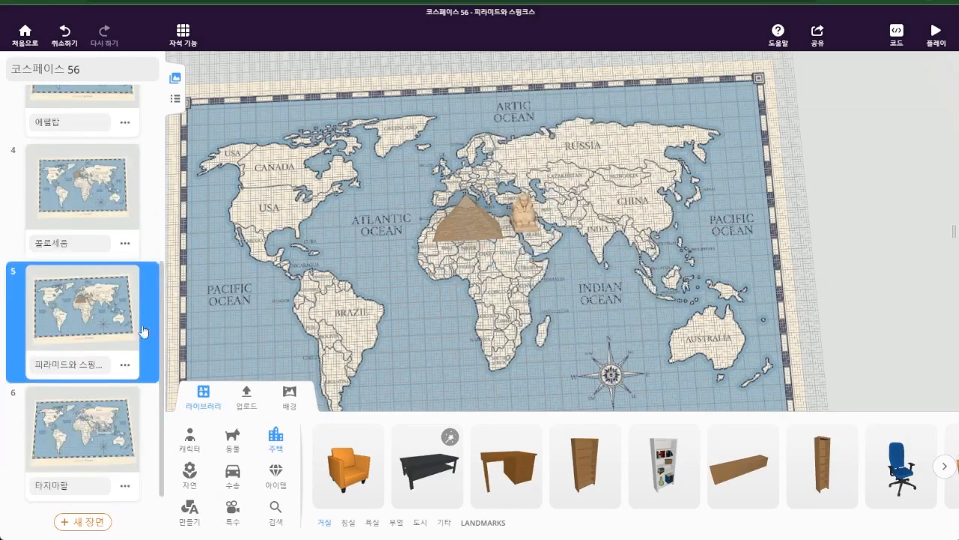
pyautogui.click(107, 423)
pyautogui.click(592, 264)
pyautogui.click(653, 194)
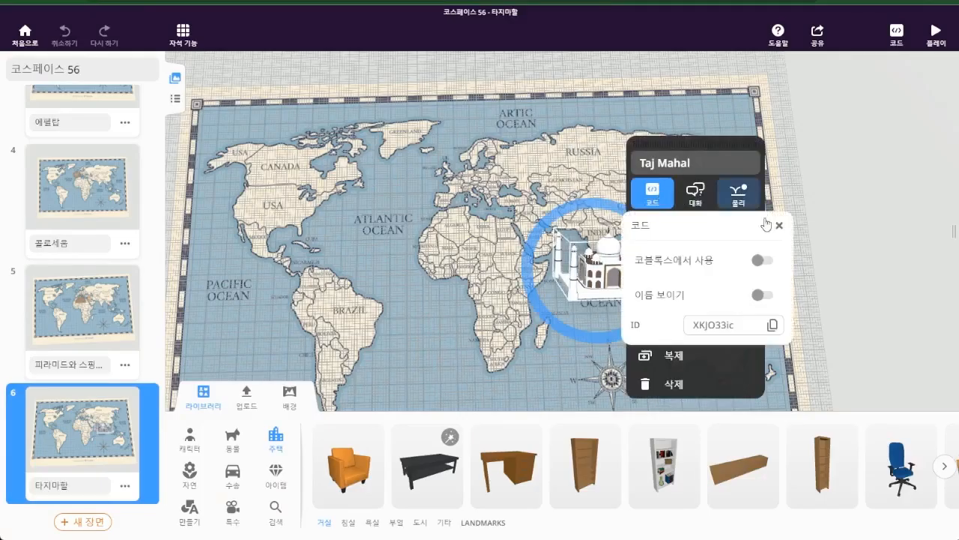
pyautogui.click(762, 255)
pyautogui.click(816, 238)
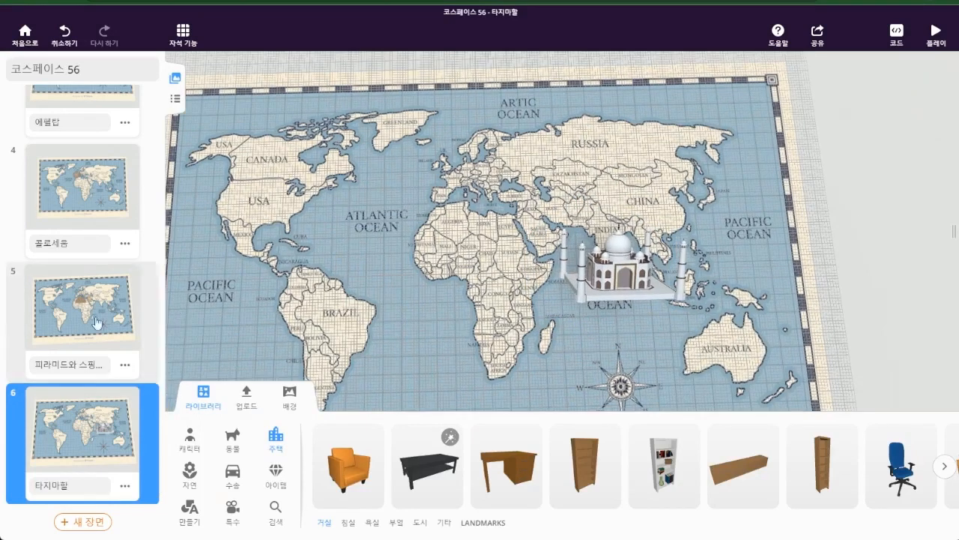
# Step: Return to the 빅벤 scene, hide the library and scene list, and open the scene's code
pyautogui.scroll(4, 99, 254)
pyautogui.click(100, 255)
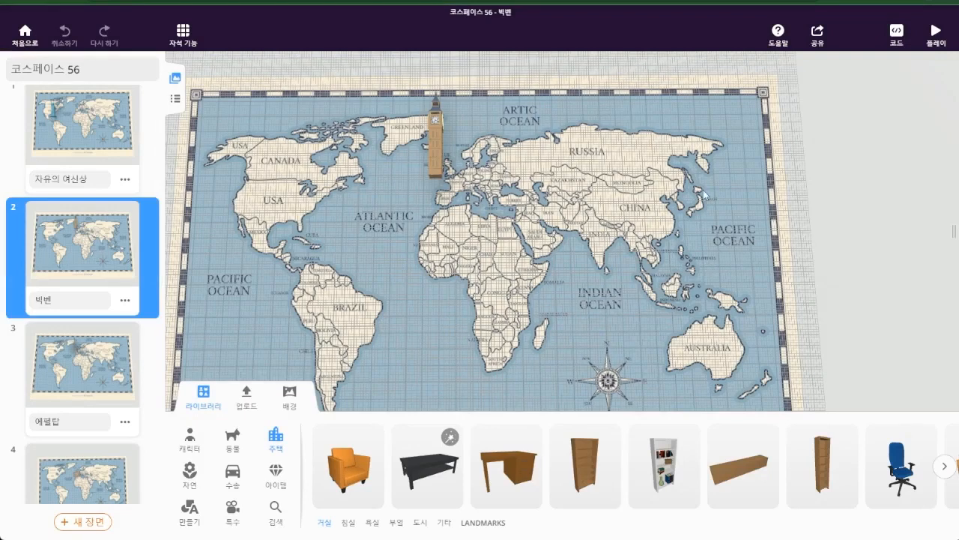
pyautogui.click(210, 407)
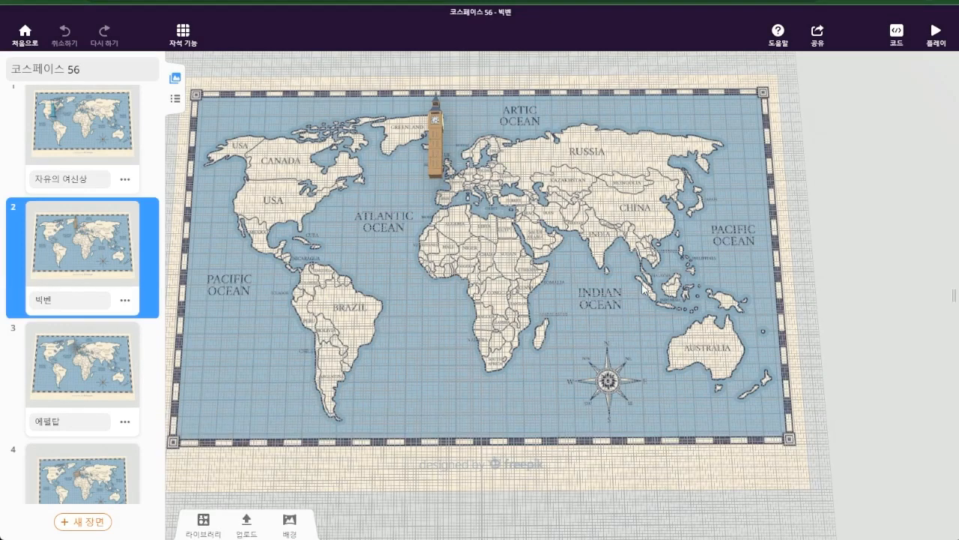
pyautogui.click(176, 85)
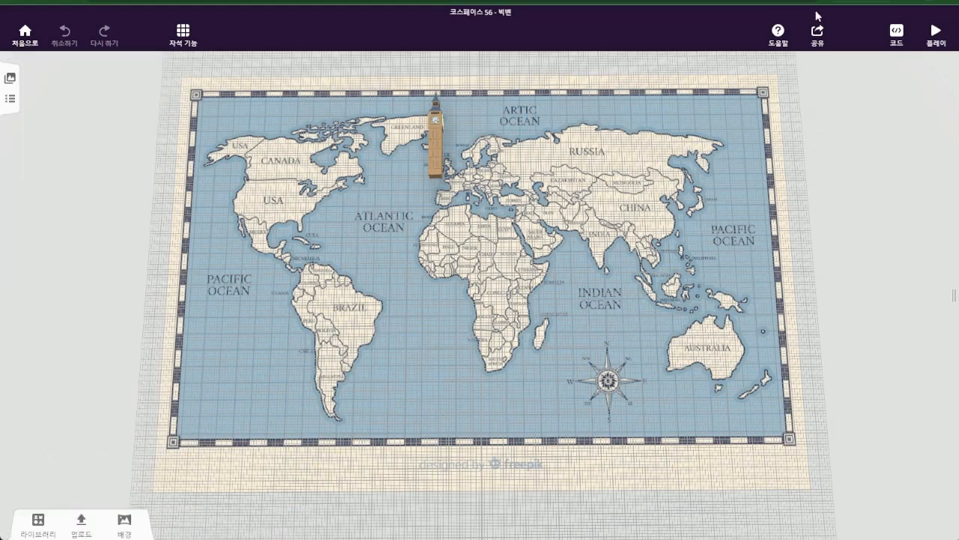
pyautogui.click(896, 33)
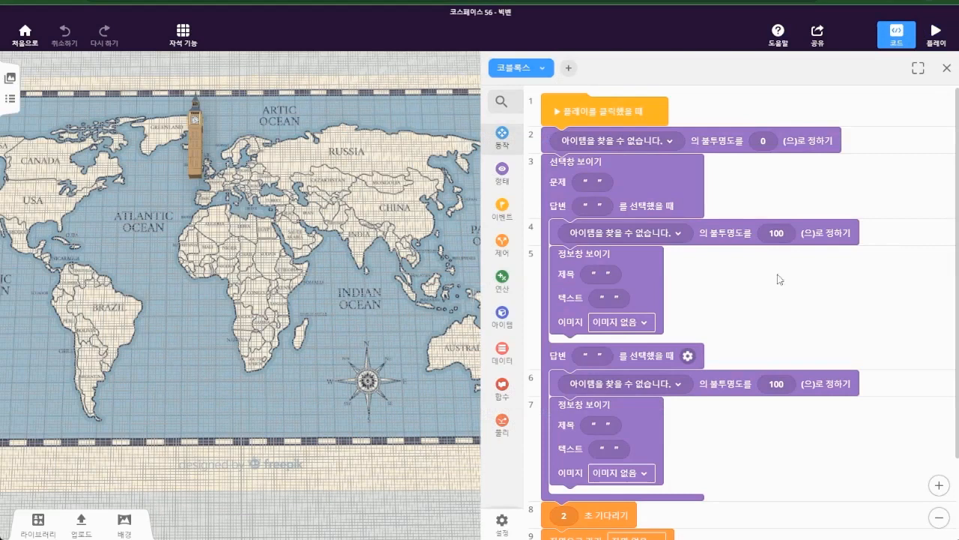
# Step: Assign Big Ben as the item in all three opacity blocks of the 빅벤 scene's code
pyautogui.click(670, 140)
pyautogui.click(621, 162)
pyautogui.click(660, 233)
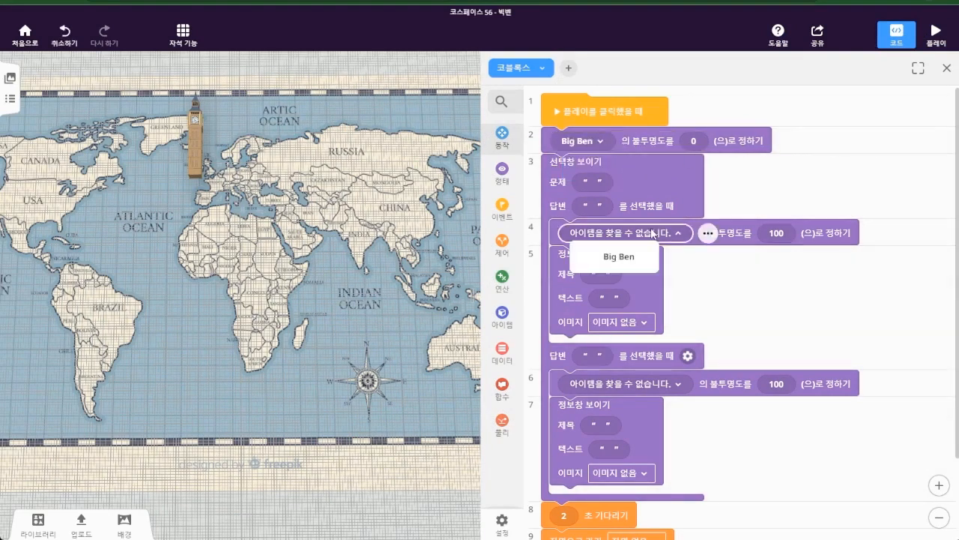
pyautogui.click(619, 257)
pyautogui.click(660, 383)
pyautogui.click(647, 411)
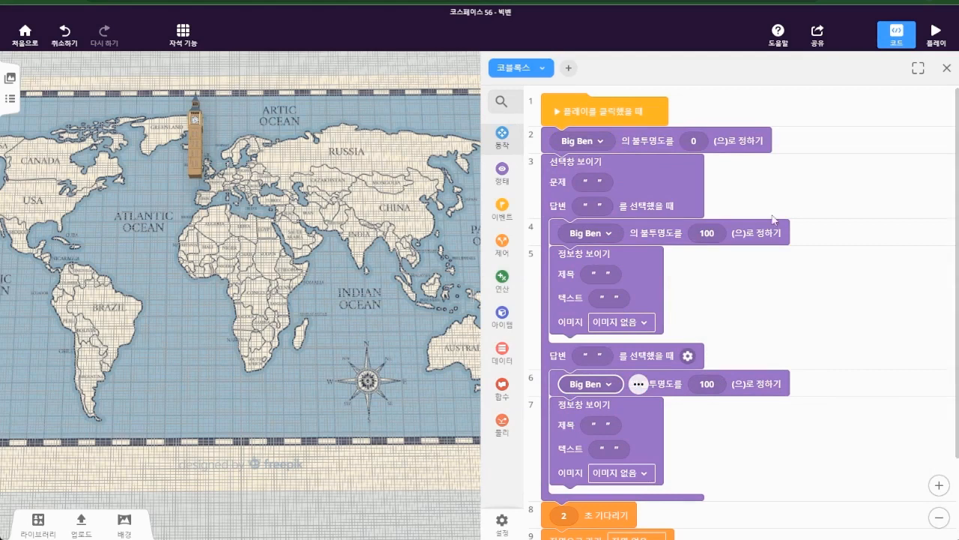
# Step: Fill in the quiz block with the question "빅벤은 어느 나라에 있을가요?" and the answers "영국" and "아일랜드"
pyautogui.click(596, 184)
pyautogui.write('빅벤은 어느 나라에 있을가요?')
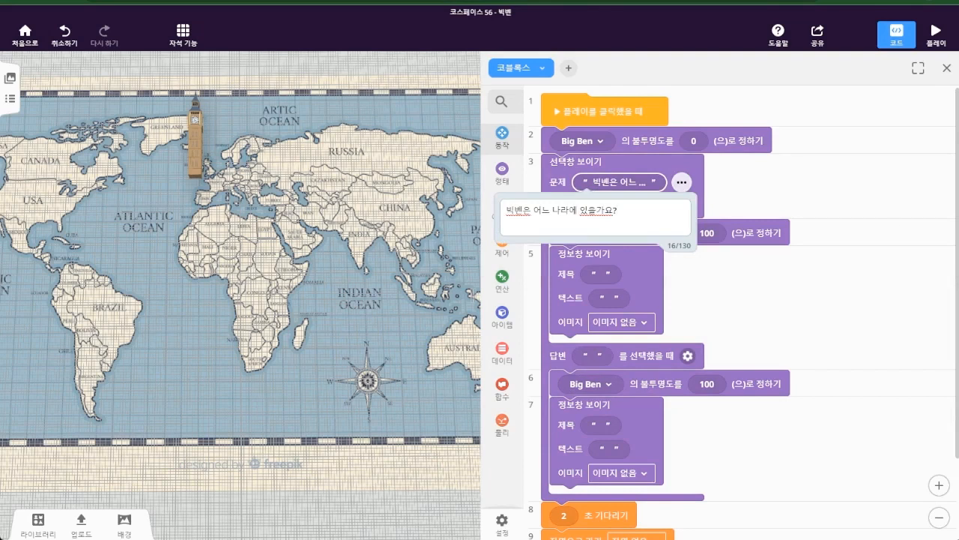
pyautogui.click(700, 172)
pyautogui.click(596, 211)
pyautogui.write('영국')
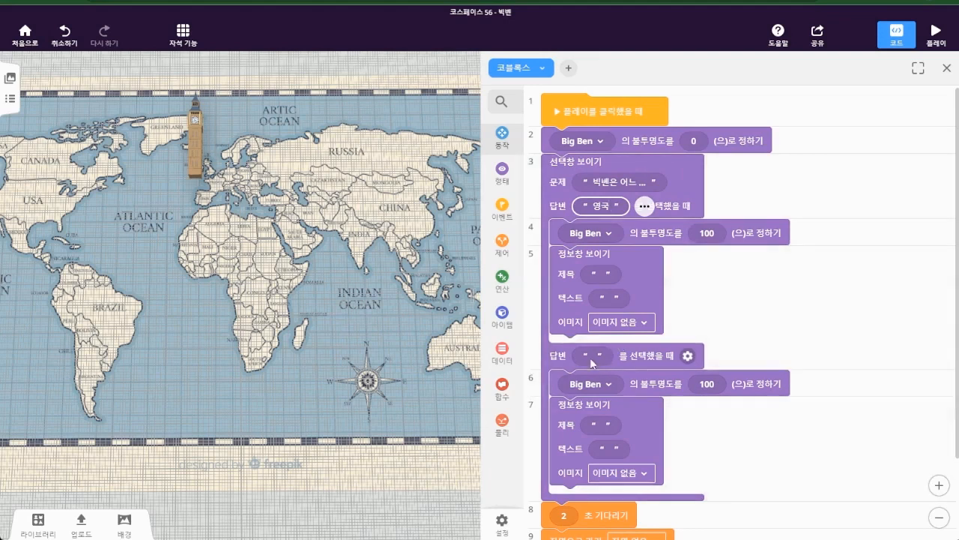
pyautogui.click(594, 355)
pyautogui.write('아일랜드')
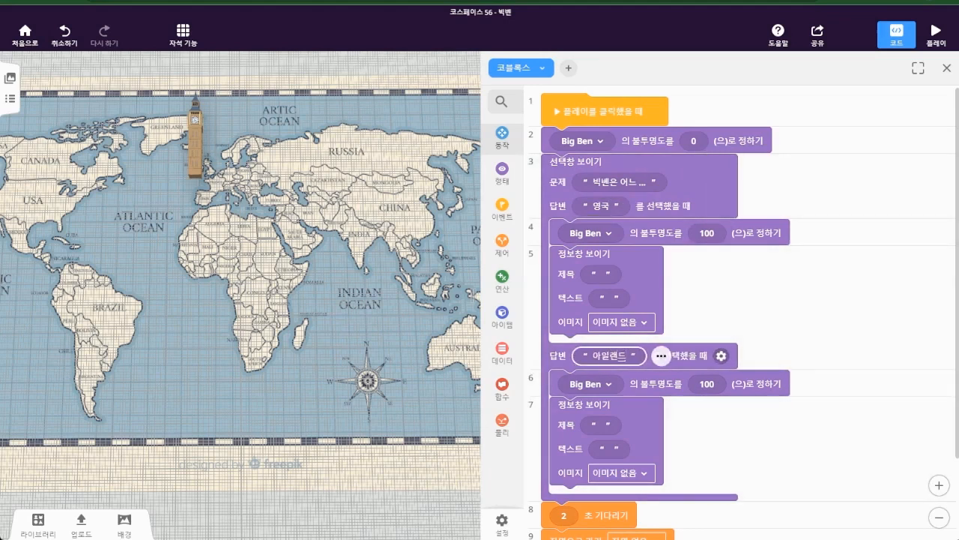
# Step: Set the title of both information panel blocks to "영국"
pyautogui.click(601, 274)
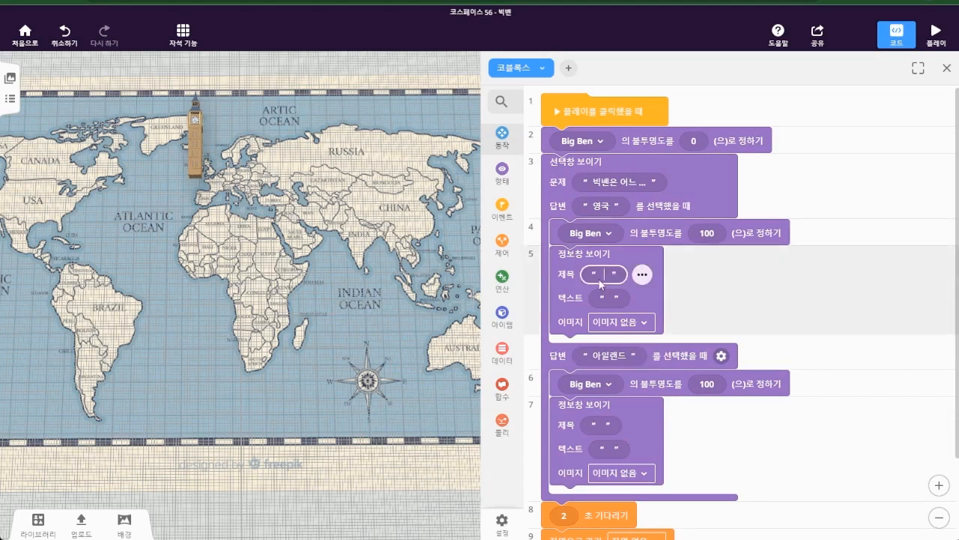
pyautogui.write('영국')
pyautogui.click(603, 429)
pyautogui.write('영국')
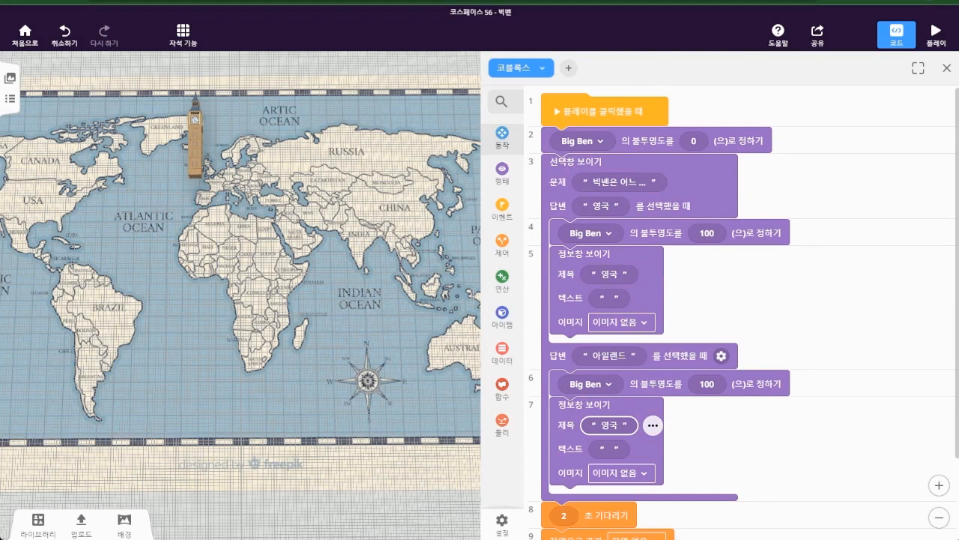
# Step: Set the text of both information panel blocks to "빅벤은 영국에 있습니다."
pyautogui.click(605, 301)
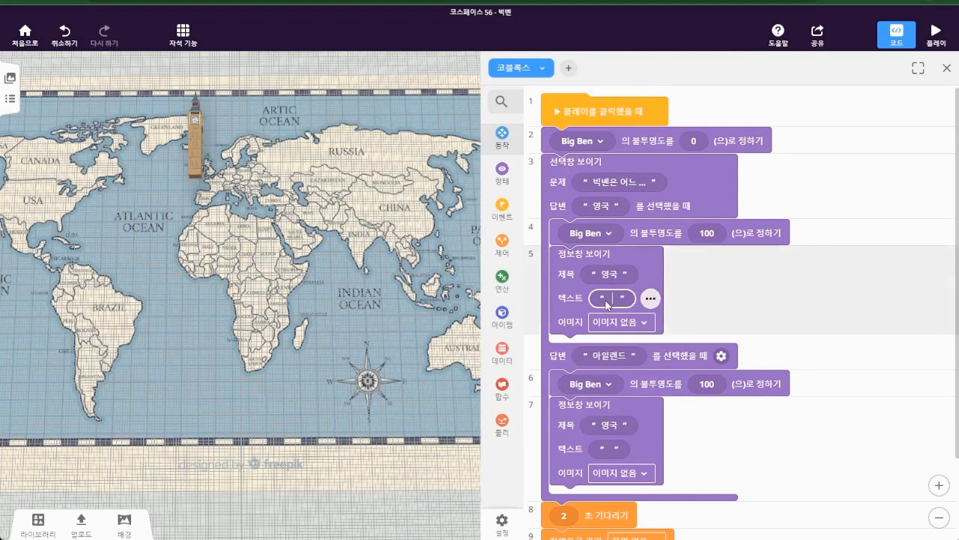
pyautogui.write('빅벤은 영국에 있습니다.')
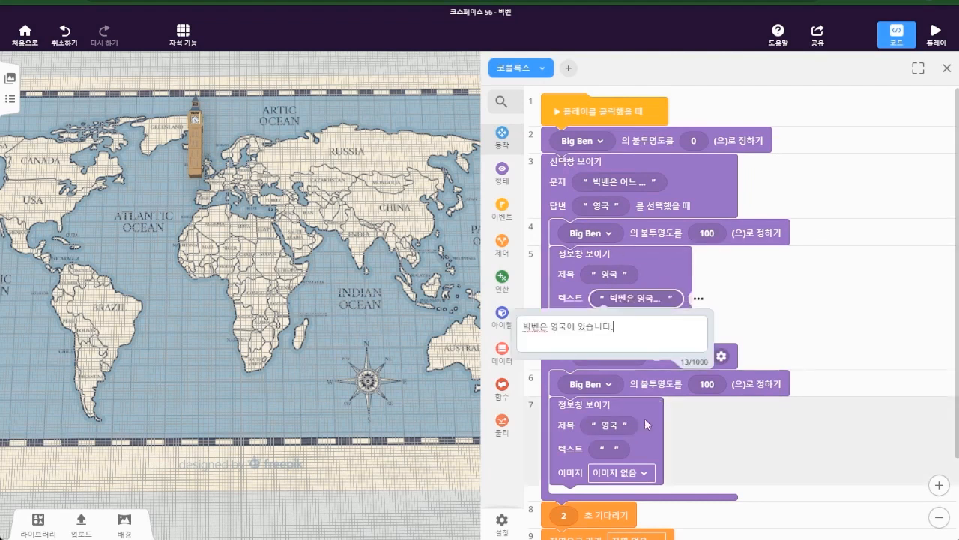
pyautogui.click(619, 449)
pyautogui.write('빅벤은 영국에 있습니다.')
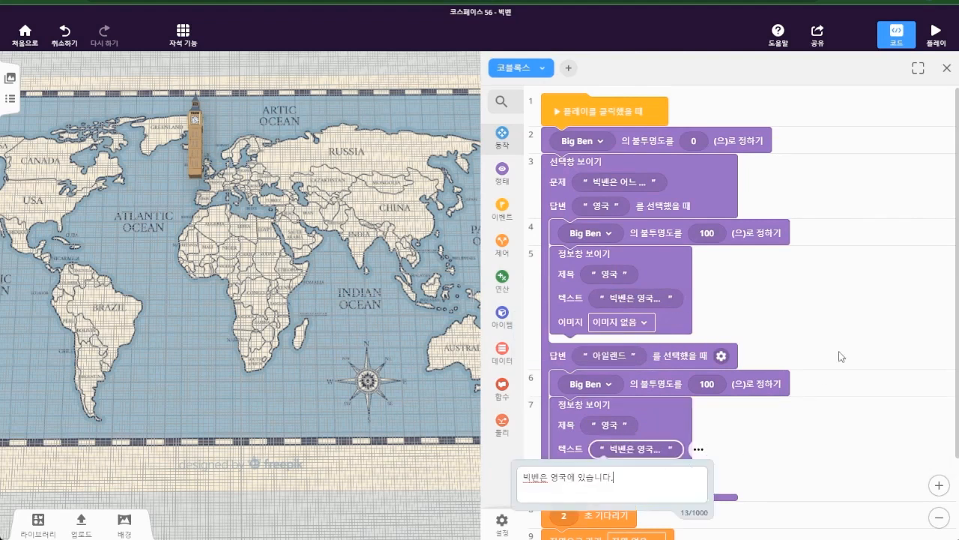
pyautogui.click(846, 330)
# Step: Set the image of both information panel blocks to 빅벤.jpg and check the complete script
pyautogui.click(628, 324)
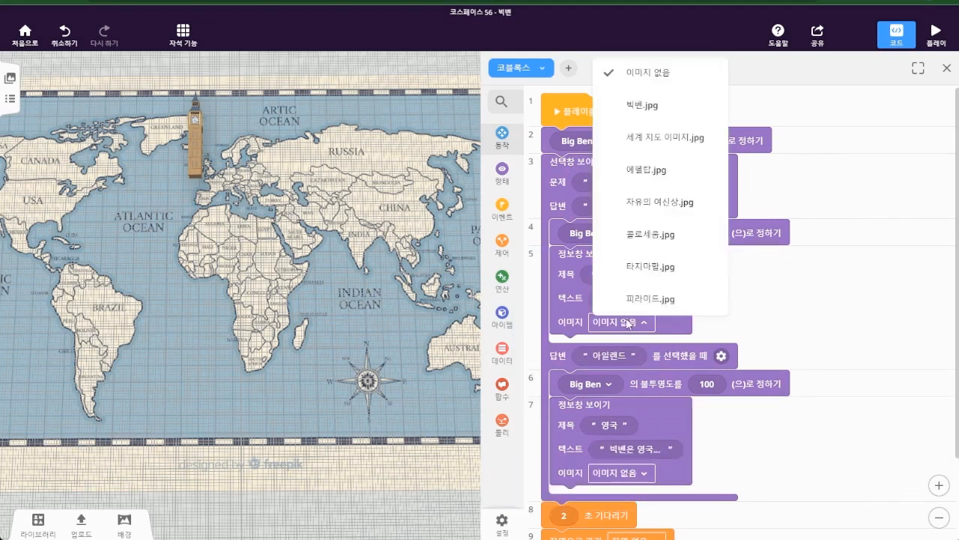
pyautogui.click(670, 108)
pyautogui.click(616, 473)
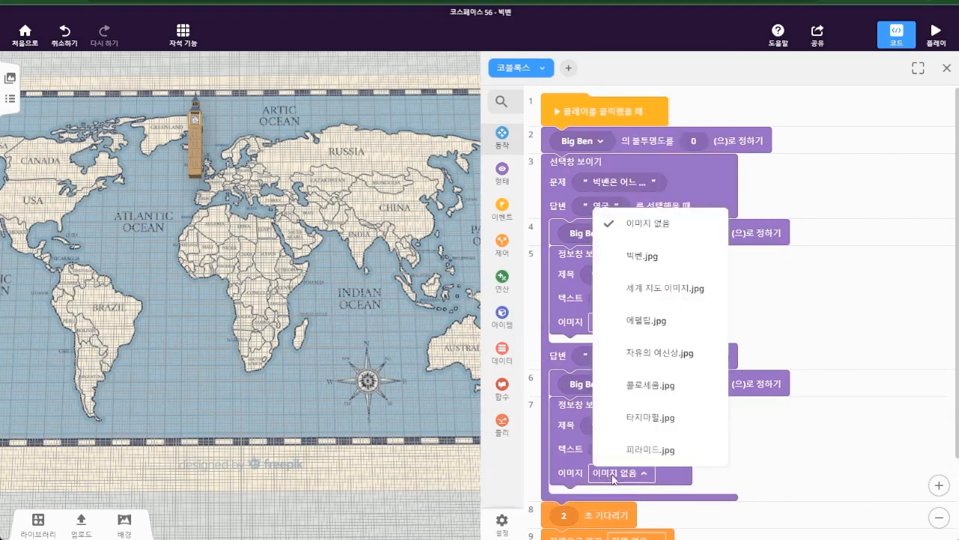
pyautogui.click(670, 257)
pyautogui.scroll(-2, 794, 407)
pyautogui.scroll(2, 792, 407)
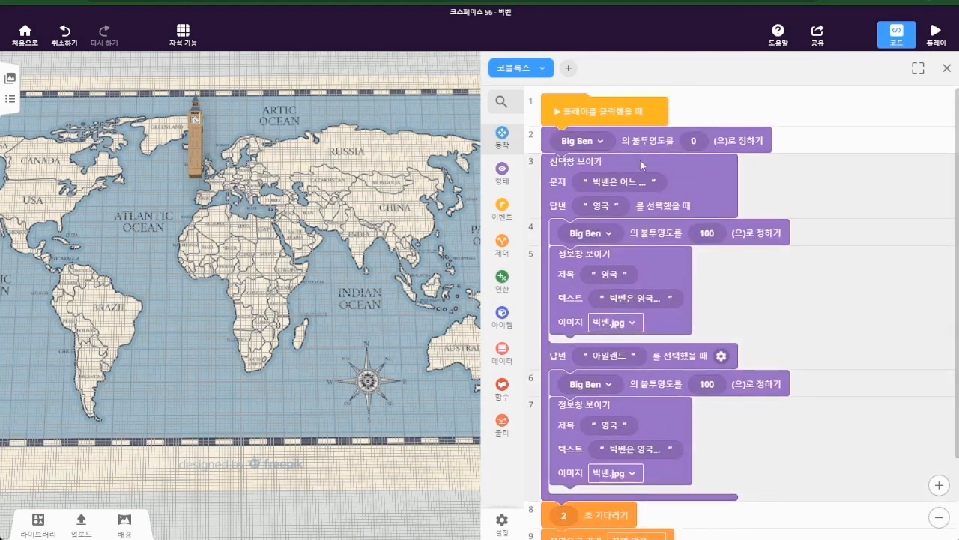
pyautogui.scroll(-2, 761, 387)
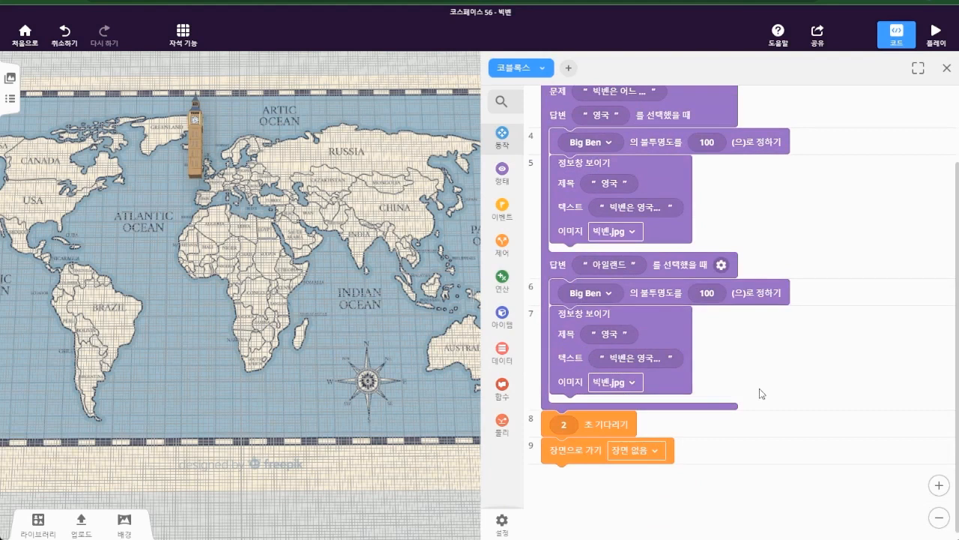
pyautogui.scroll(2, 760, 387)
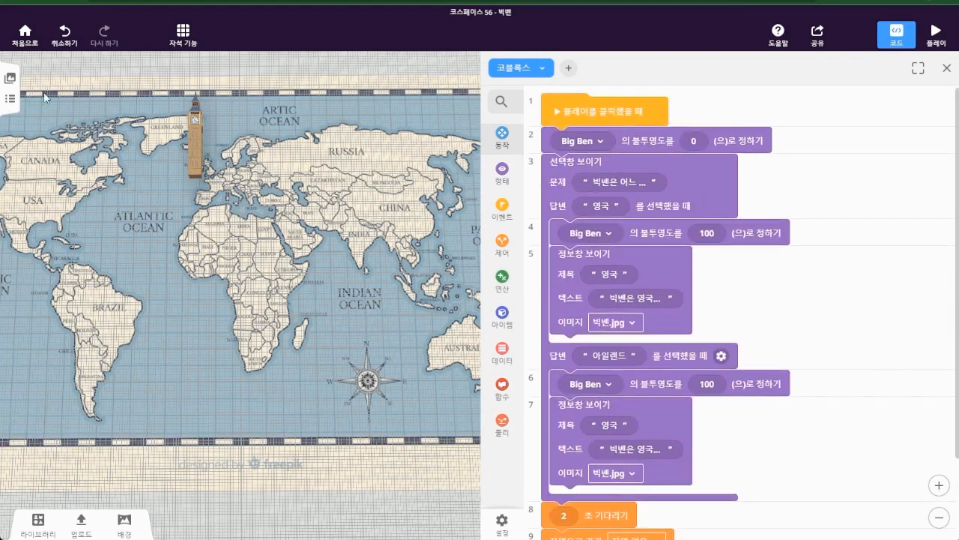
# Step: Show the scene list, switch to the 에펠탑 scene and open its code
pyautogui.click(10, 78)
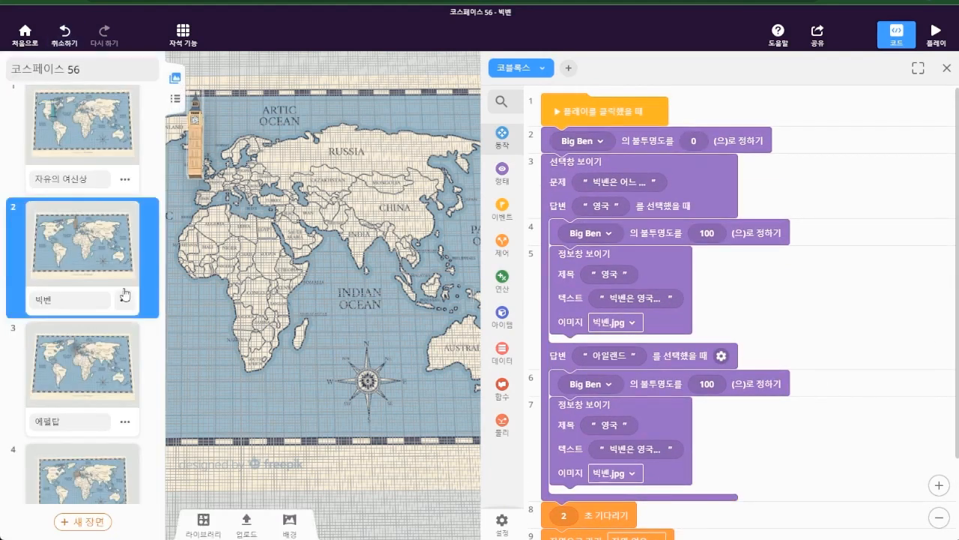
pyautogui.scroll(-1, 120, 322)
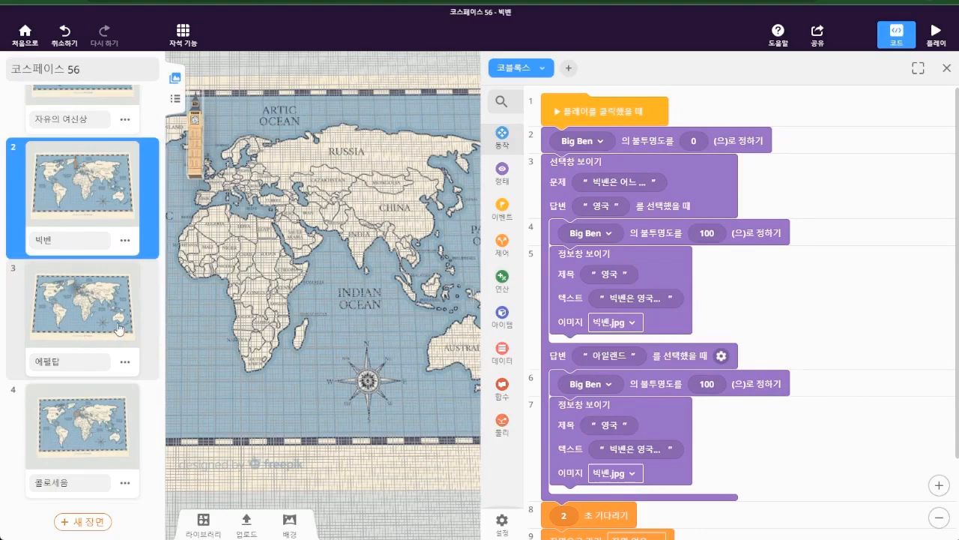
pyautogui.click(118, 329)
pyautogui.click(897, 33)
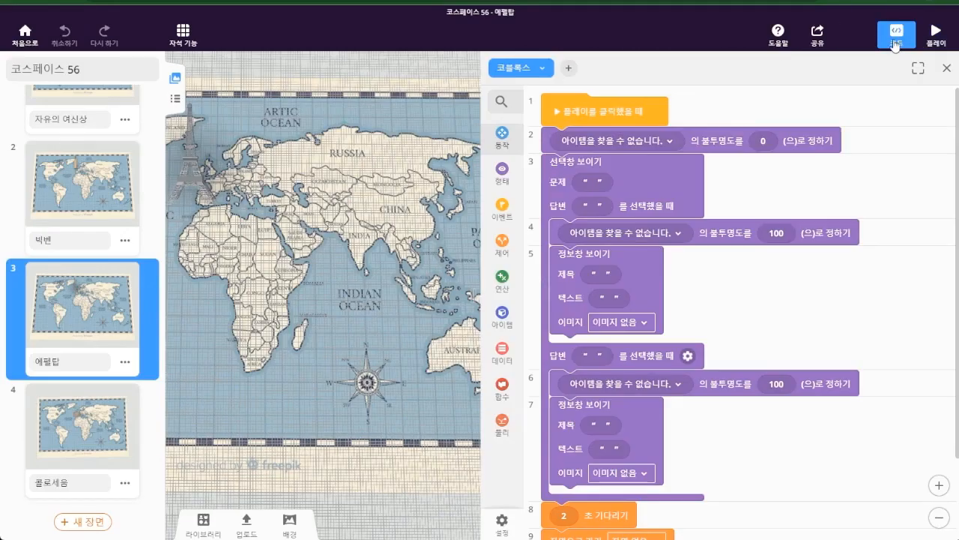
# Step: Assign the Eiffel Tower as the item in all three opacity blocks of the 에펠탑 script
pyautogui.click(667, 142)
pyautogui.click(633, 161)
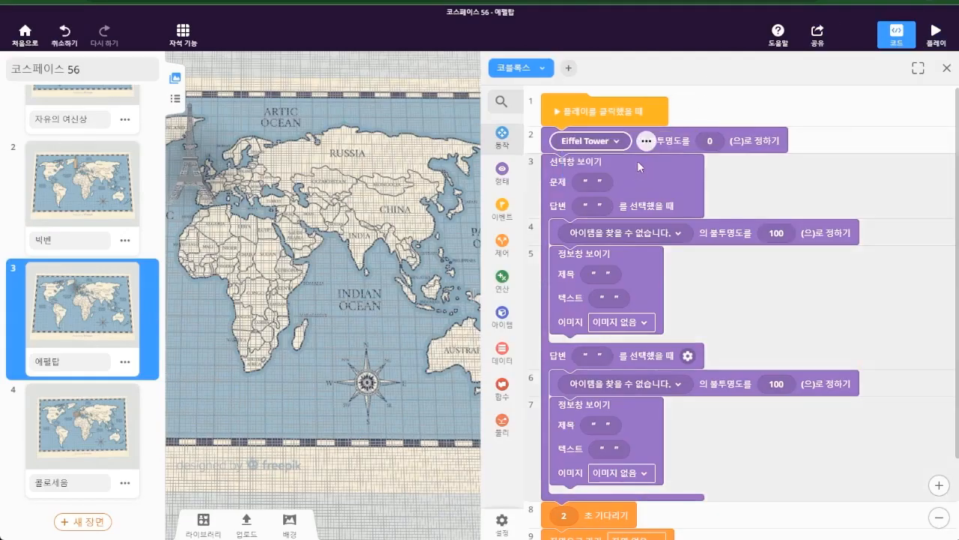
pyautogui.click(649, 233)
pyautogui.click(652, 255)
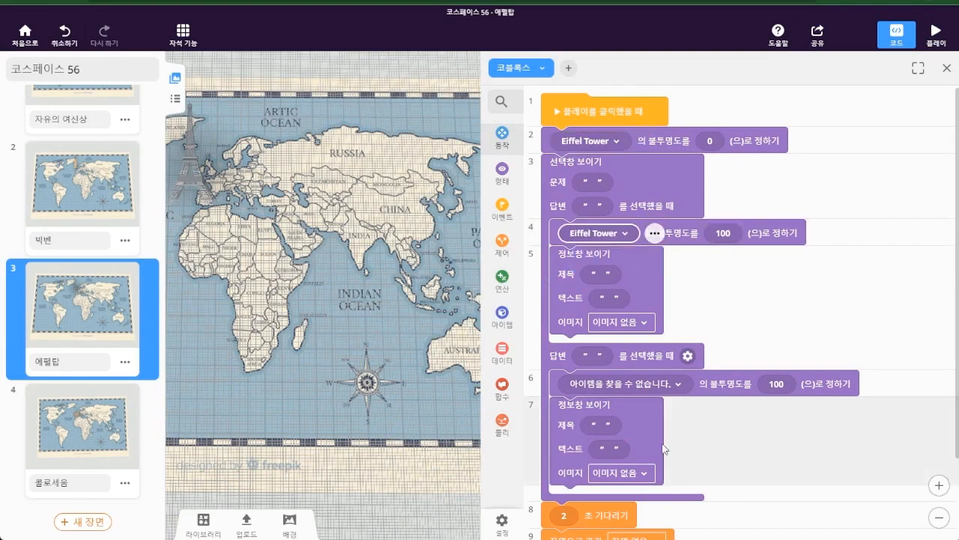
pyautogui.click(671, 383)
pyautogui.click(644, 406)
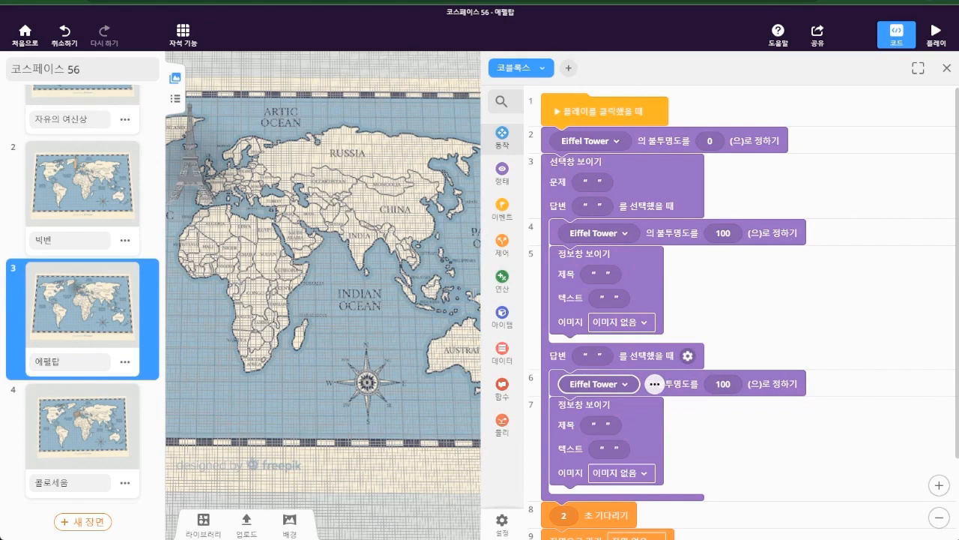
# Step: Fill the choice panel with the question "에펠탑은 어느 나라에 있을까요?" and the answers "프랑스" and "독일"
pyautogui.click(590, 185)
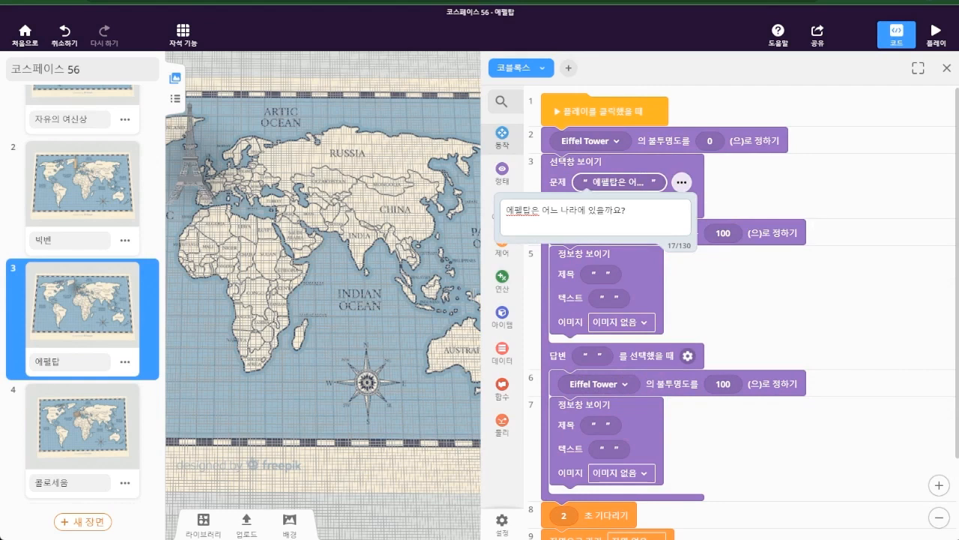
pyautogui.click(758, 187)
pyautogui.click(590, 206)
pyautogui.write('프랑스')
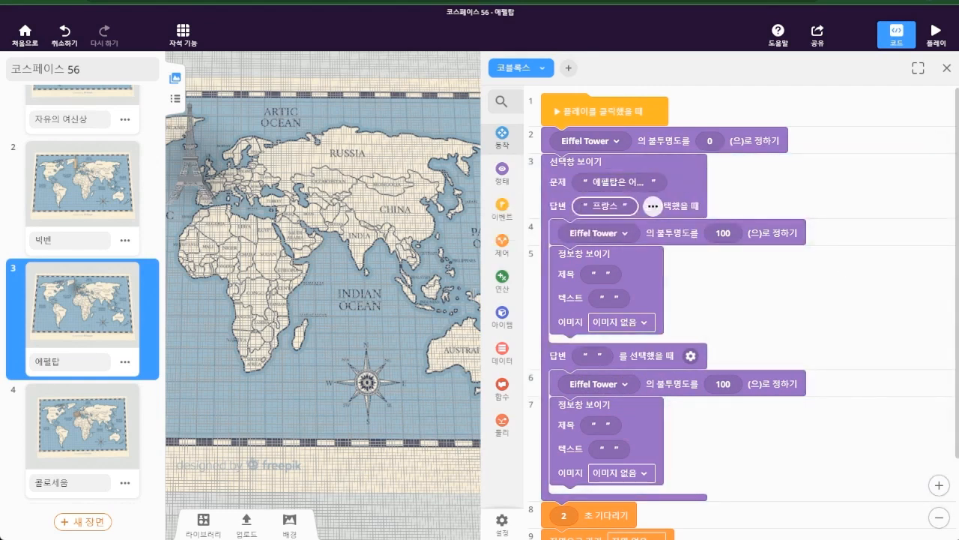
pyautogui.click(604, 359)
pyautogui.write('독일')
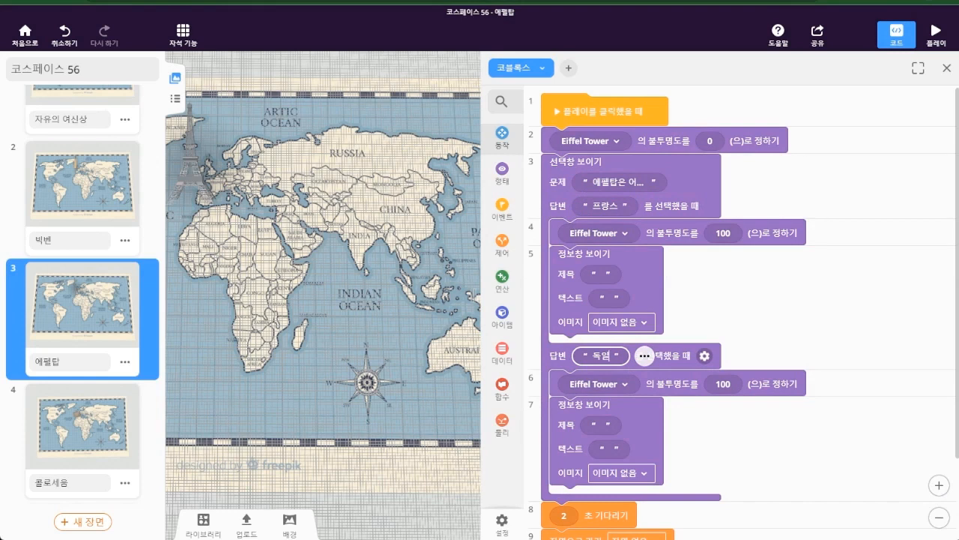
# Step: Set both information panels' title to "프랑스" and their text to "에펠탑은 프랑스에 있습니다."
pyautogui.click(604, 276)
pyautogui.write('프랑스')
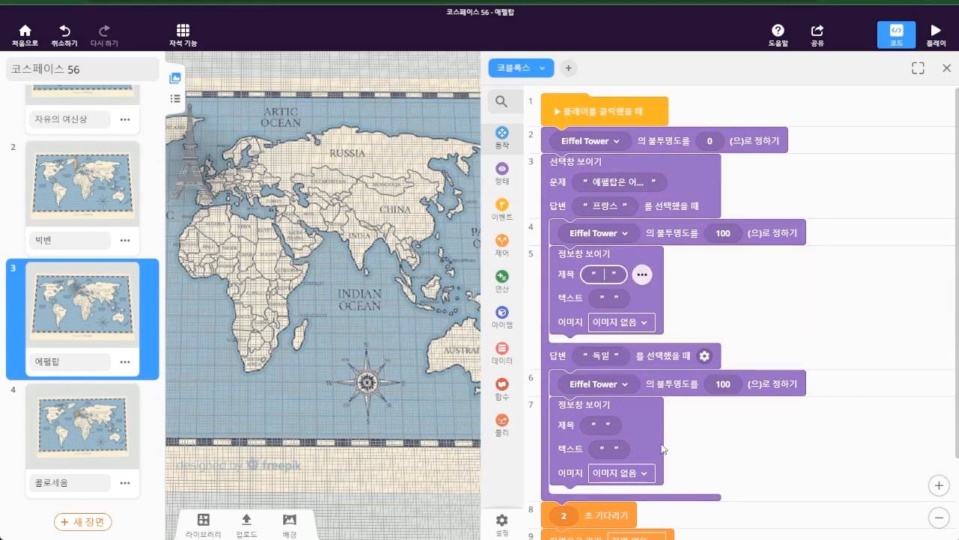
pyautogui.click(600, 425)
pyautogui.write('프랑스')
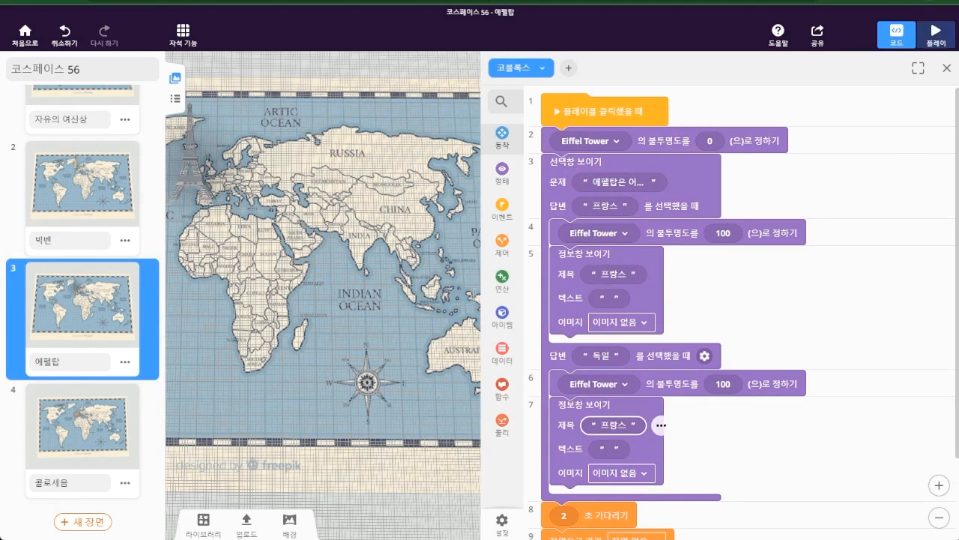
pyautogui.click(610, 299)
pyautogui.hotkey('ctrl', 'v')
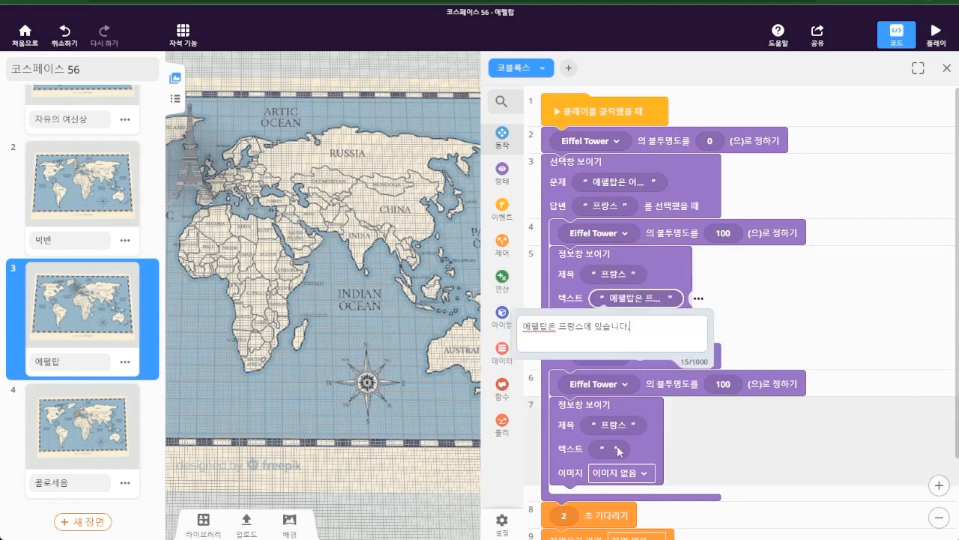
pyautogui.click(605, 450)
pyautogui.write('에펠탑은 프랑스에 있습니다.')
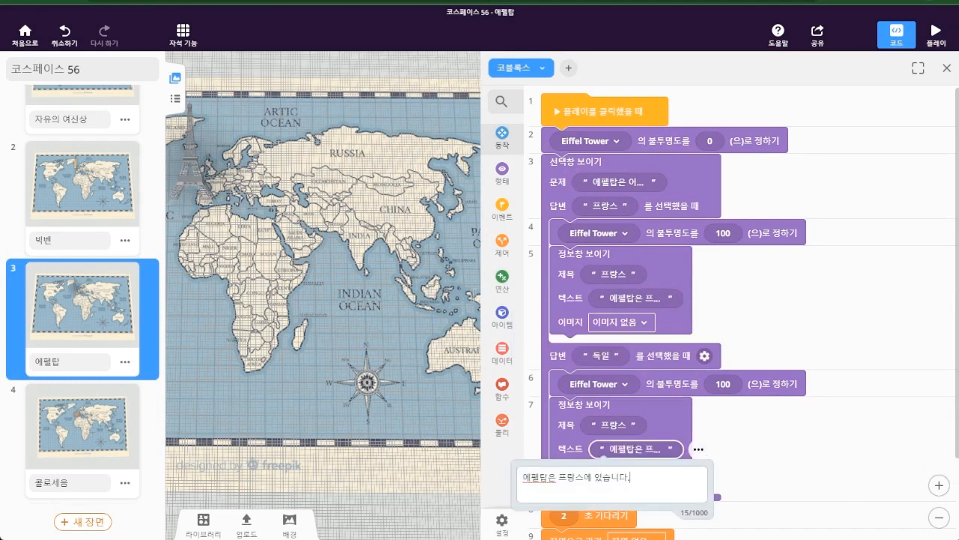
pyautogui.click(742, 301)
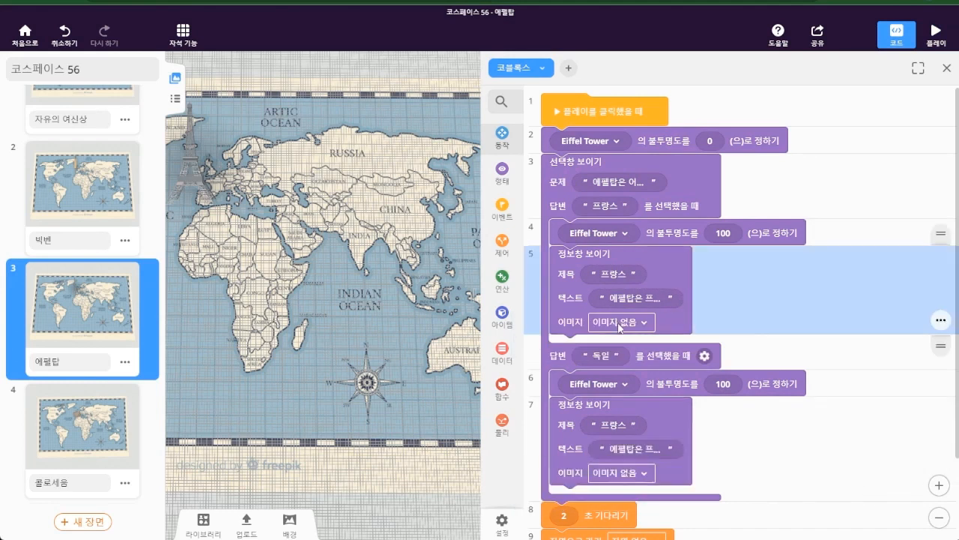
# Step: Set the image of both information panel blocks to 에펠탑.jpg
pyautogui.click(622, 323)
pyautogui.click(646, 169)
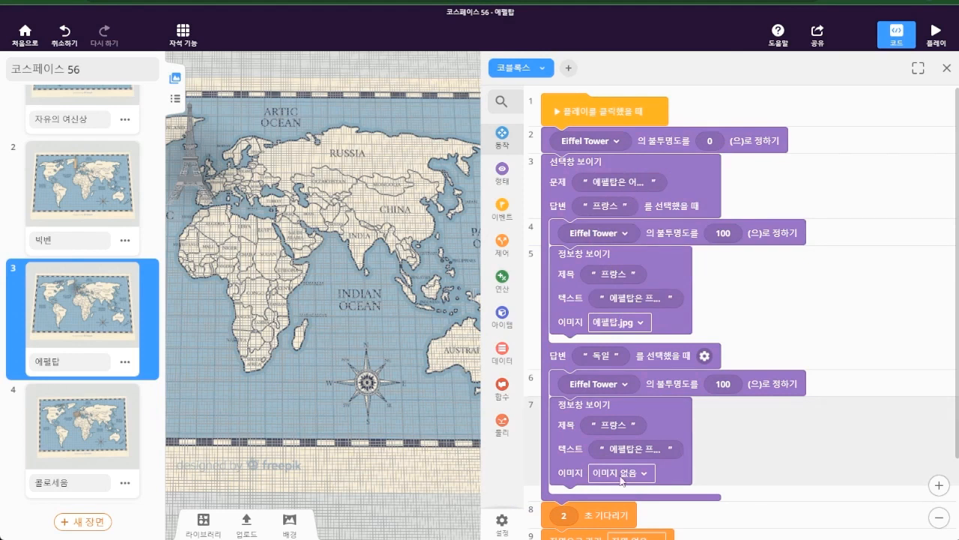
pyautogui.click(626, 473)
pyautogui.click(667, 321)
# Step: Switch to the 콜로세움 scene and open its code
pyautogui.scroll(-1, 816, 319)
pyautogui.scroll(1, 825, 400)
pyautogui.scroll(-2, 109, 312)
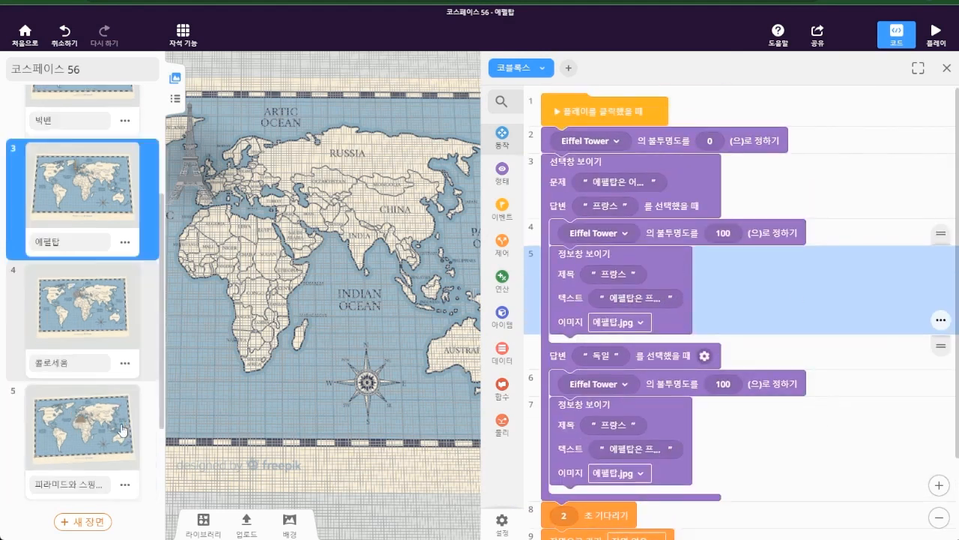
pyautogui.click(108, 312)
pyautogui.click(896, 35)
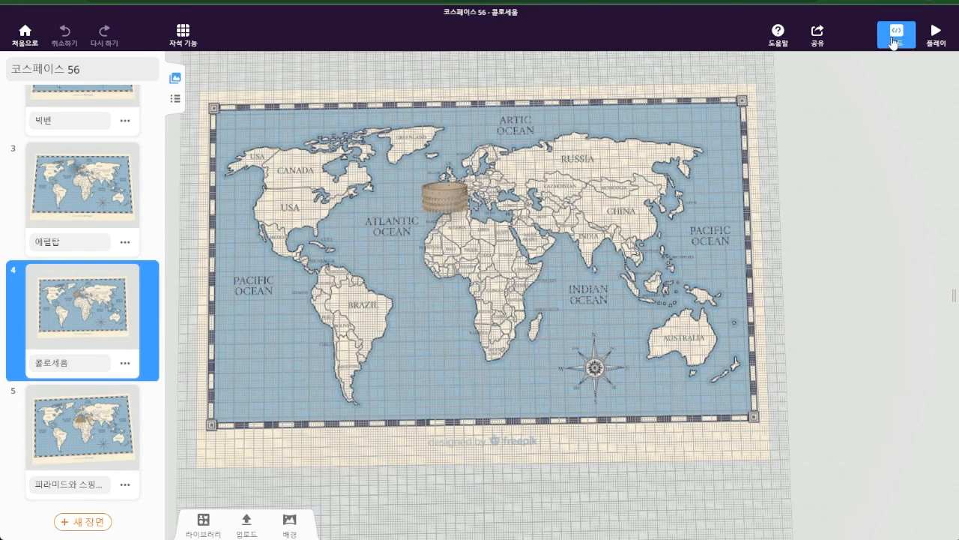
# Step: Assign the Colosseum as the item in all three opacity blocks of the 콜로세움 script
pyautogui.click(637, 140)
pyautogui.click(625, 160)
pyautogui.click(645, 233)
pyautogui.click(646, 257)
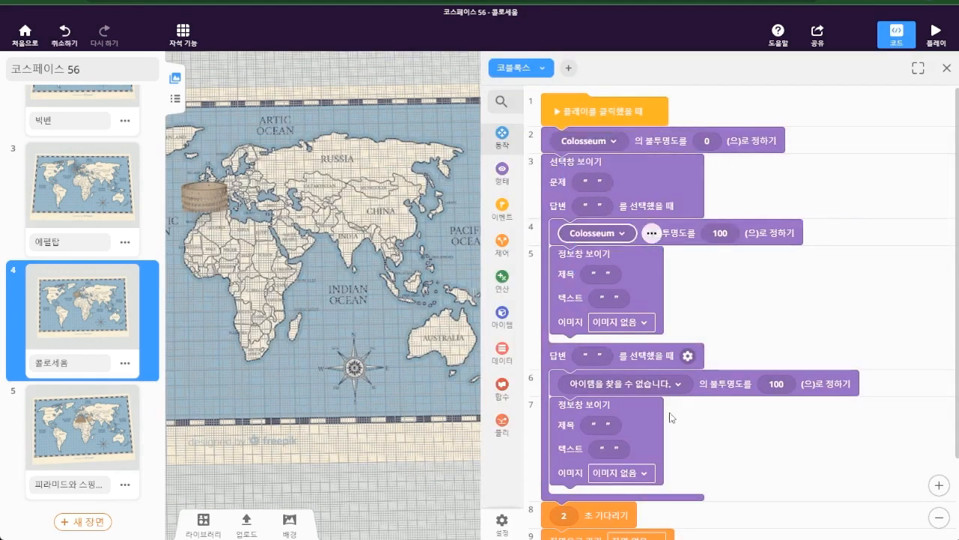
pyautogui.click(660, 383)
pyautogui.click(660, 416)
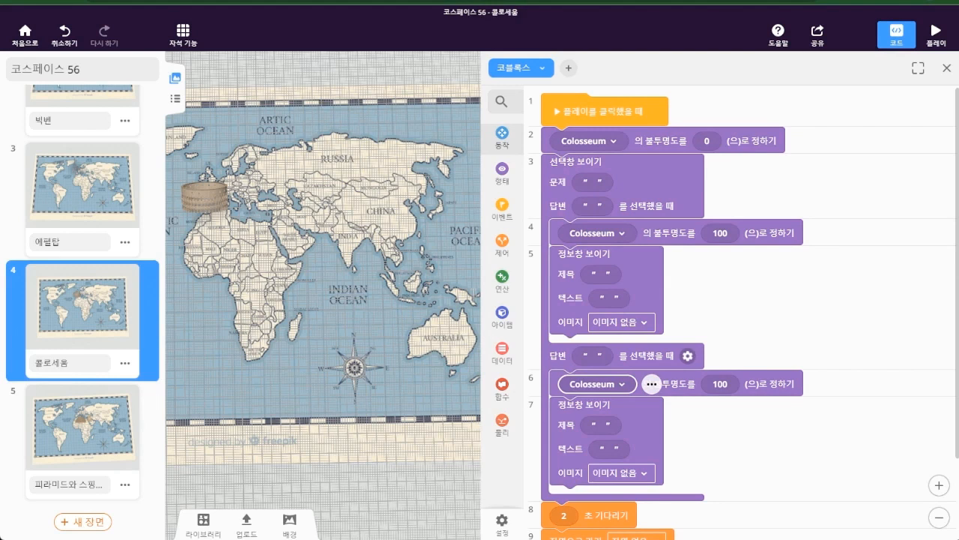
# Step: Fill the choice panel with the question "콜로세움은 어느 나라에 있을까요?" and the answers "그리스" and "이탈리아"
pyautogui.click(588, 187)
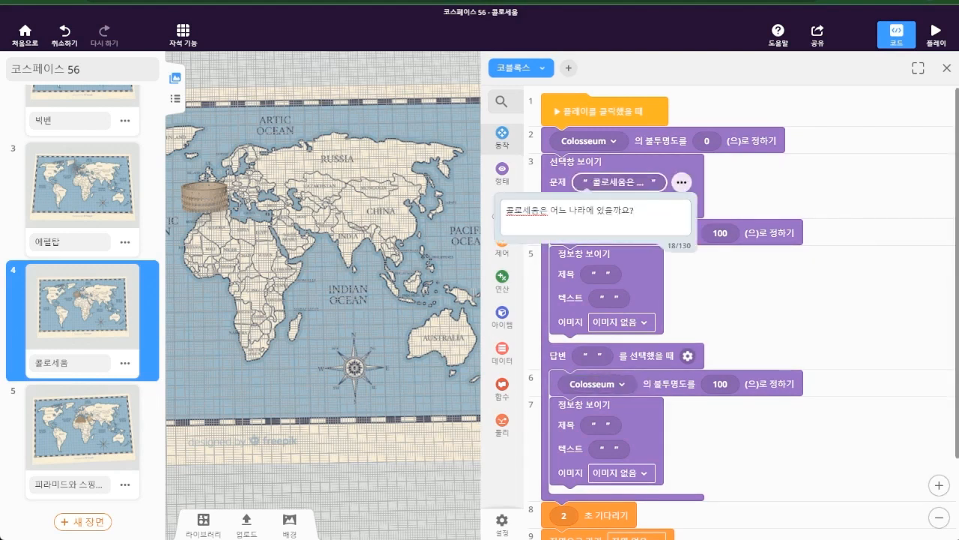
pyautogui.click(763, 212)
pyautogui.click(598, 206)
pyautogui.write('그리스')
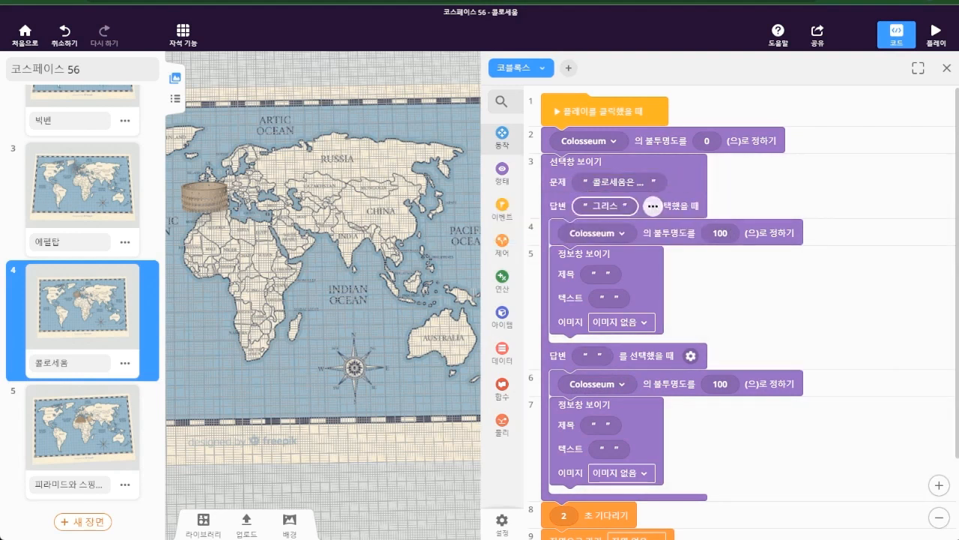
pyautogui.click(592, 355)
pyautogui.write('이탈리아')
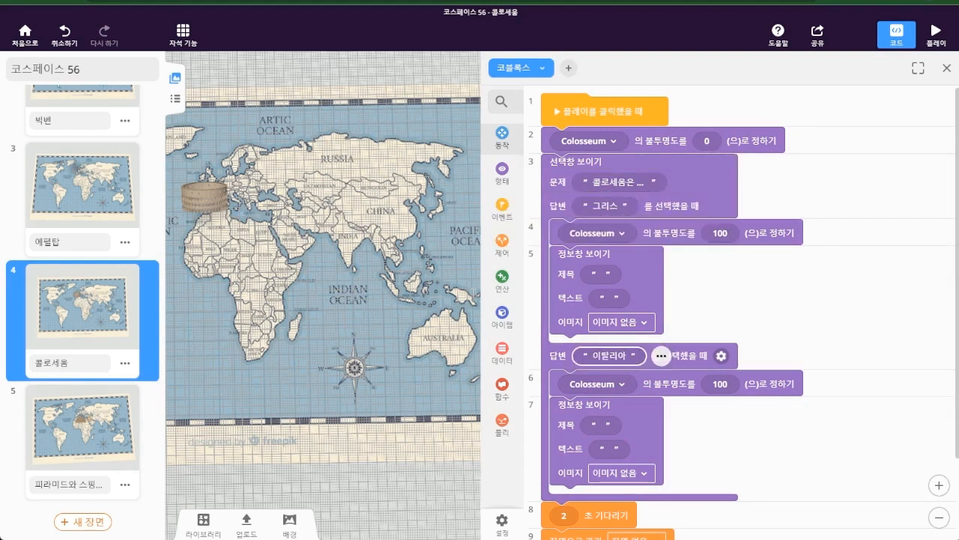
pyautogui.press('BackSpace')
pyautogui.write('에')
# Step: Set both information panels' title to "이탈리아" and their text to "콜로세움은 이탈리아에 있습니다."
pyautogui.click(601, 274)
pyautogui.write('이탈리아')
pyautogui.click(601, 425)
pyautogui.write('이탈리아')
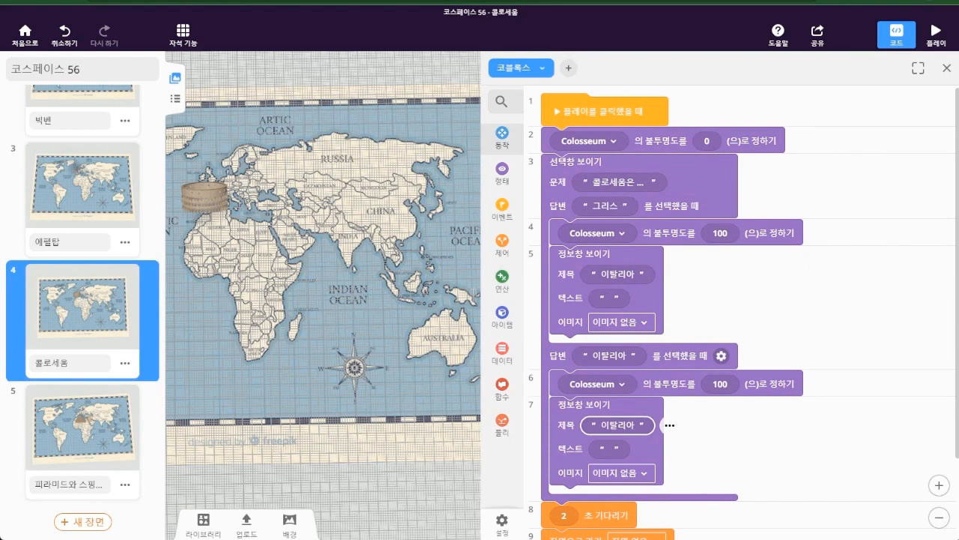
pyautogui.click(609, 298)
pyautogui.hotkey('ctrl', 'v')
pyautogui.click(609, 448)
pyautogui.write('콜로세움은 이탈리아에 있습니다.')
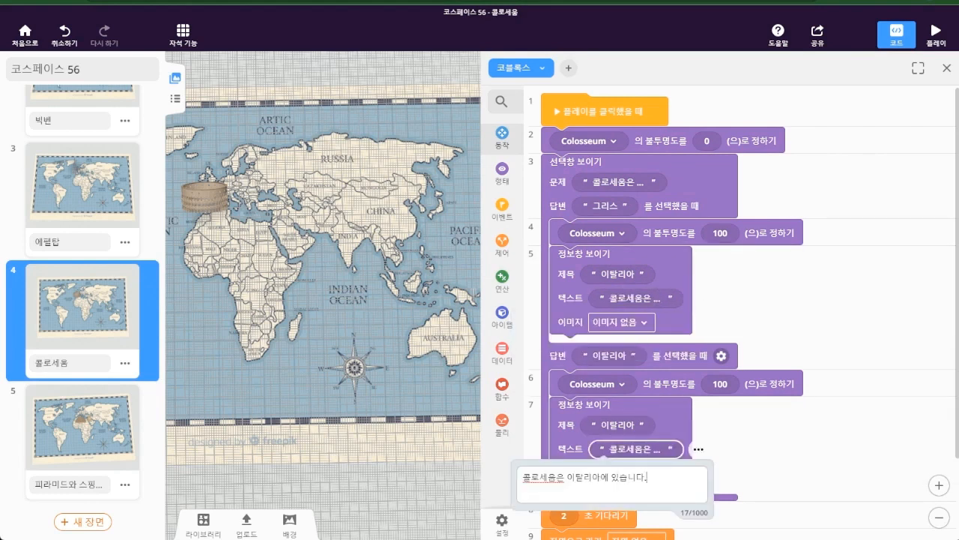
pyautogui.click(857, 272)
# Step: Set the image of both information panel blocks to 콜로세움.jpg
pyautogui.click(635, 322)
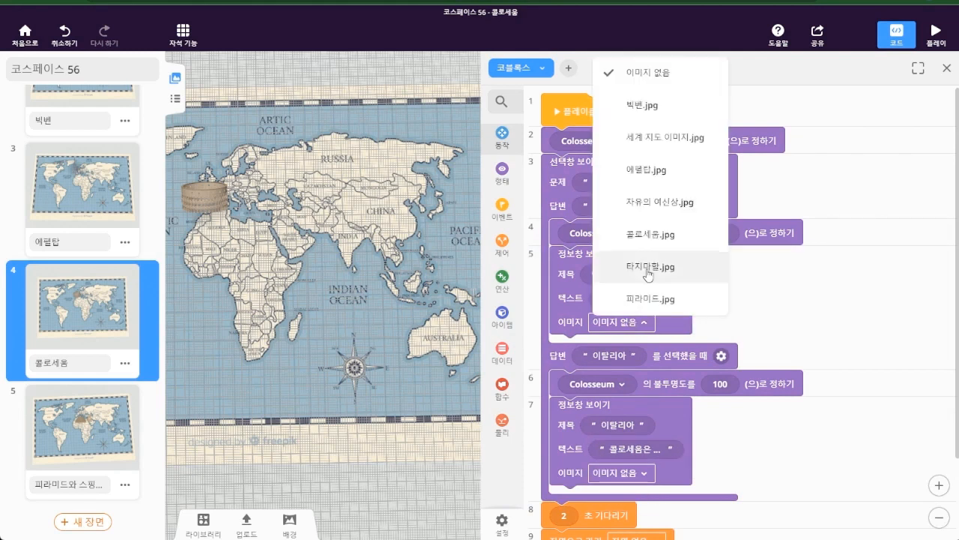
pyautogui.click(652, 235)
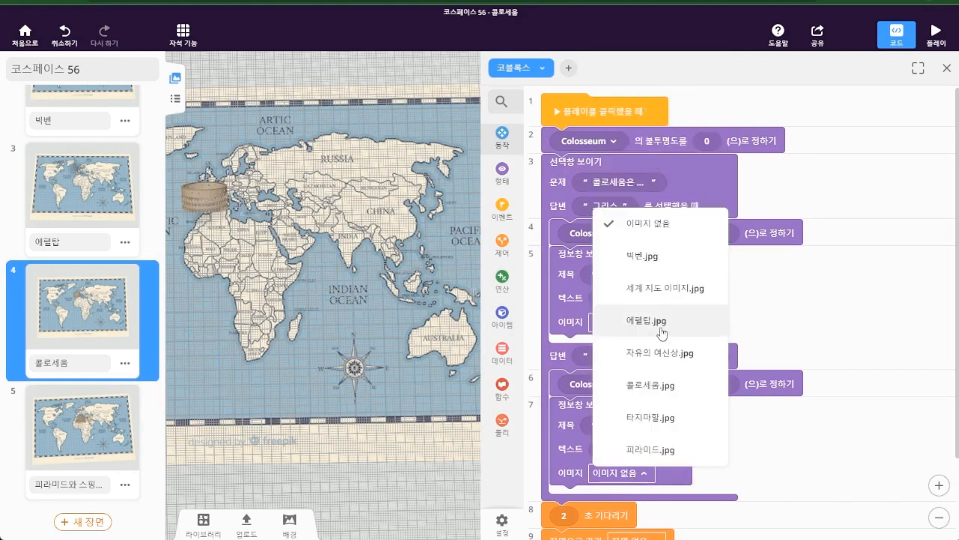
pyautogui.click(650, 384)
# Step: Switch to the 피라미드와 스핑크스 scene and open its code
pyautogui.scroll(-2, 57, 236)
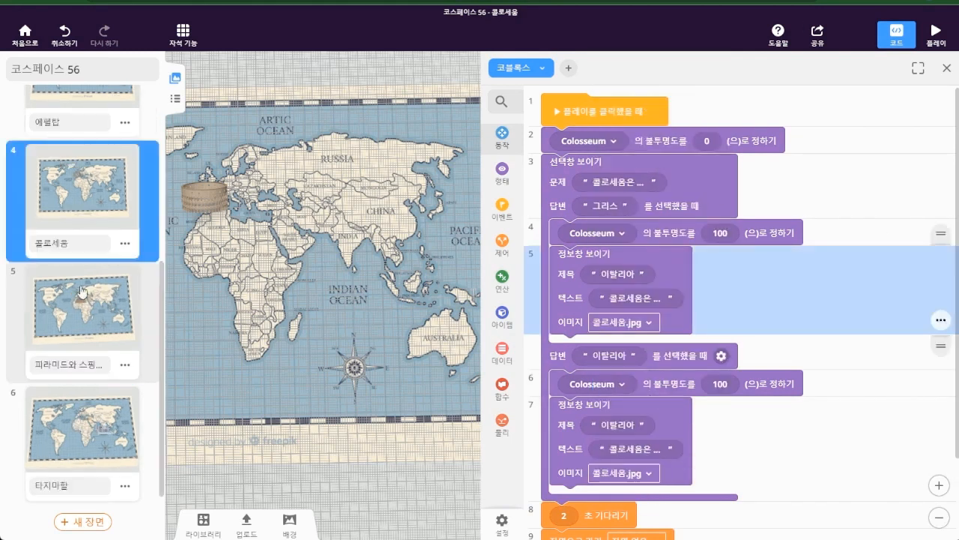
pyautogui.click(92, 320)
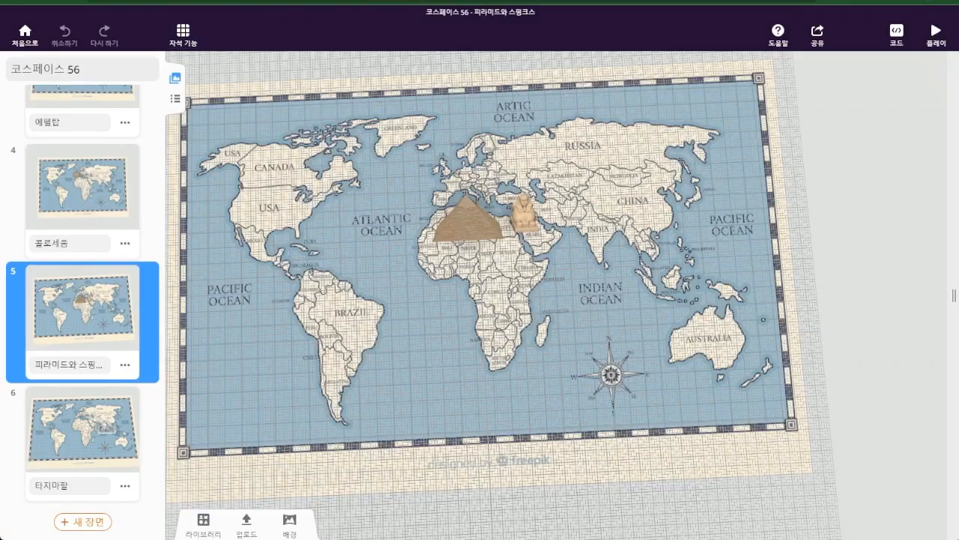
pyautogui.click(897, 33)
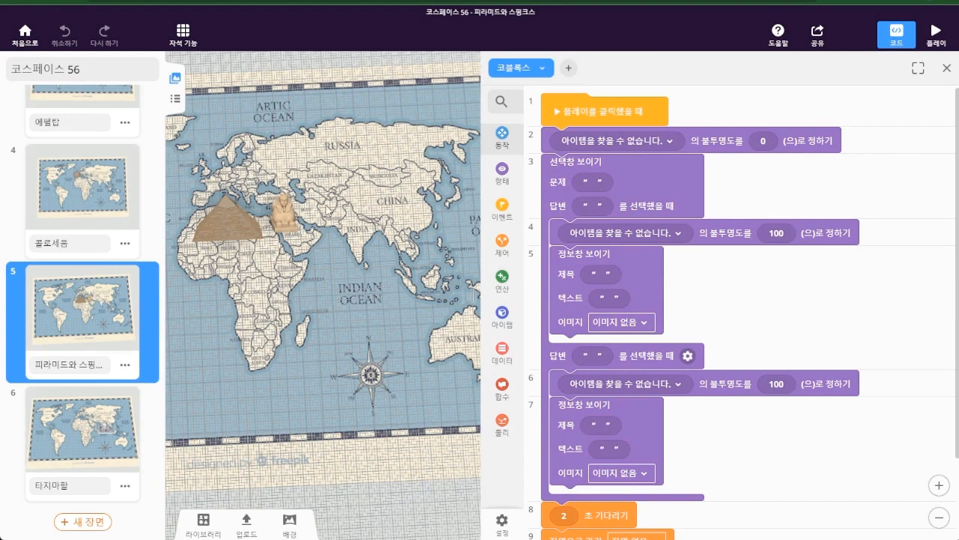
# Step: Duplicate the opacity 0 block and the opacity 100 block under each of the two answers
pyautogui.rightClick(721, 139)
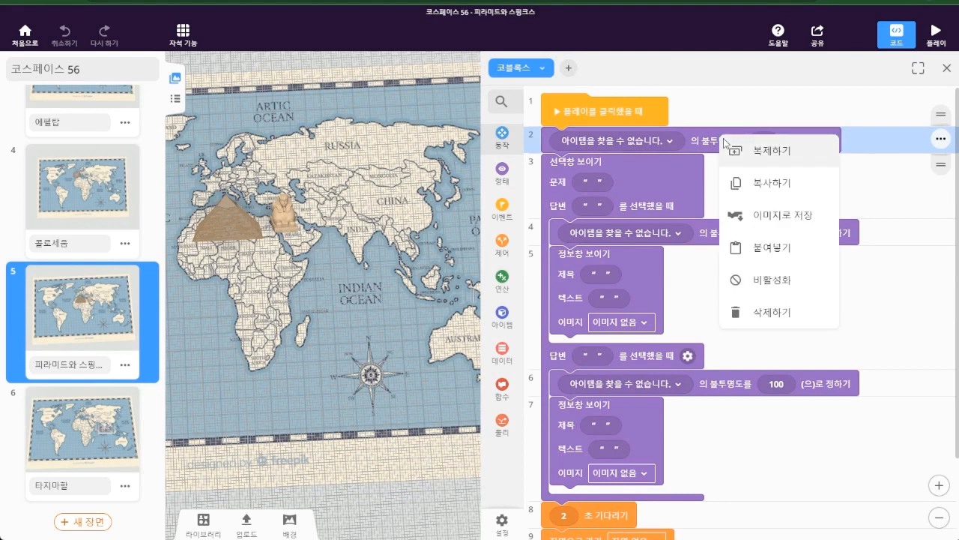
pyautogui.click(731, 150)
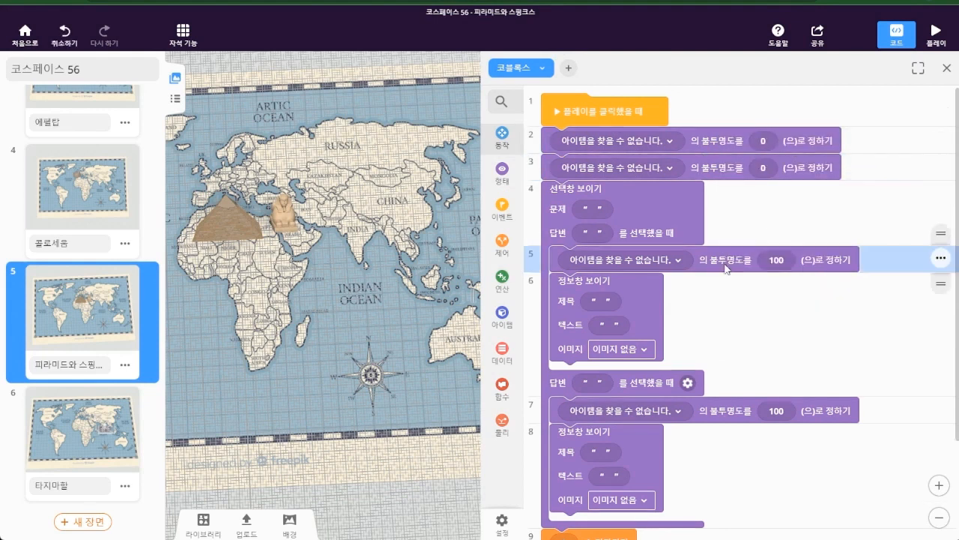
pyautogui.rightClick(725, 268)
pyautogui.click(770, 283)
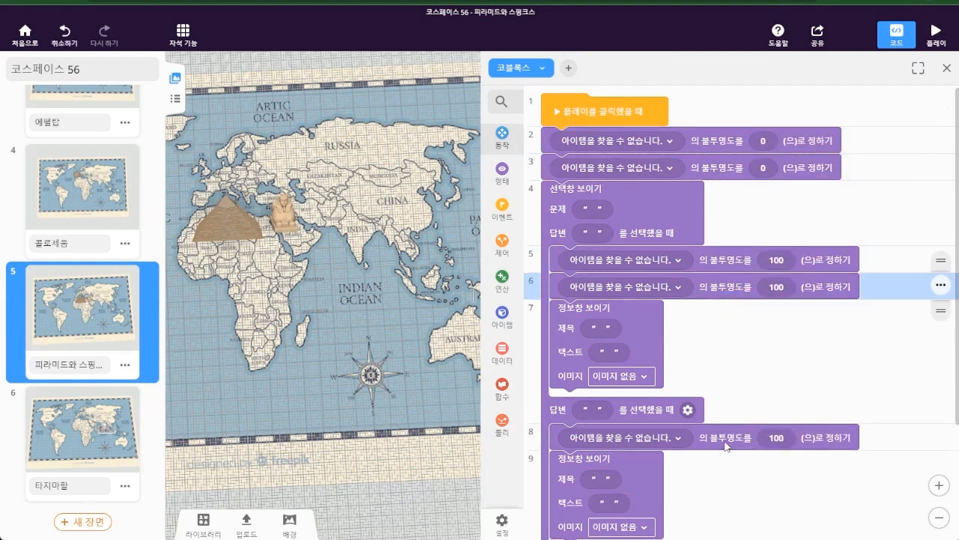
pyautogui.rightClick(724, 444)
pyautogui.click(790, 272)
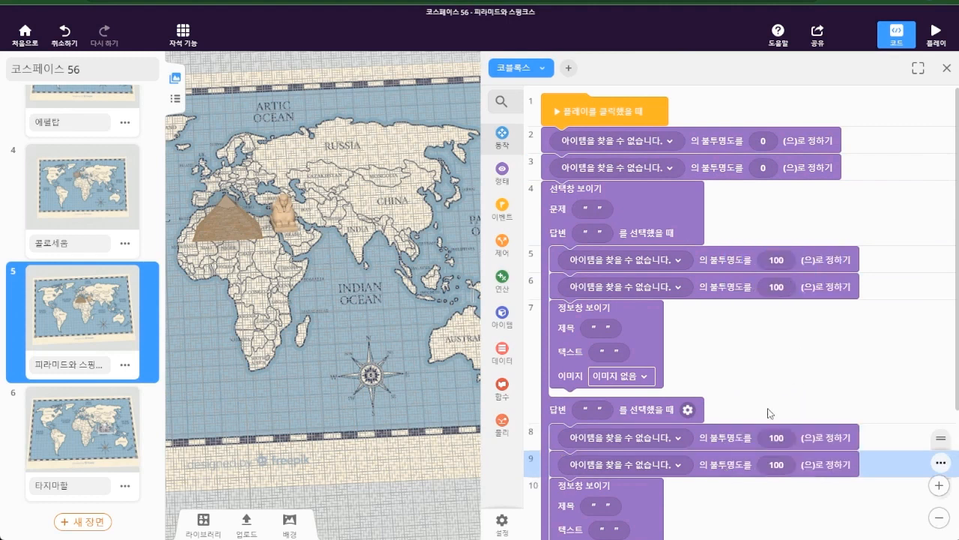
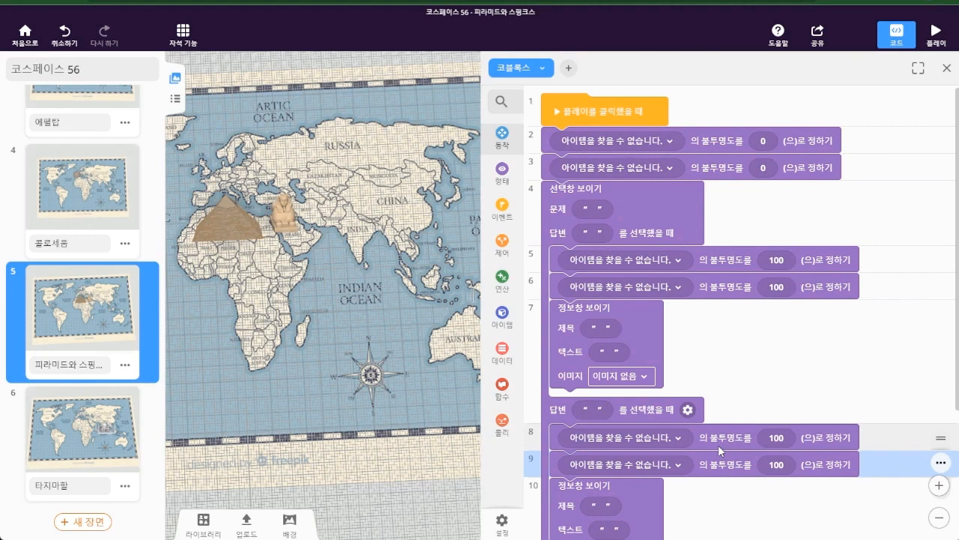
# Step: Assign Pyramid and Sphinx to the two opacity 0 blocks at the start of the script
pyautogui.click(665, 142)
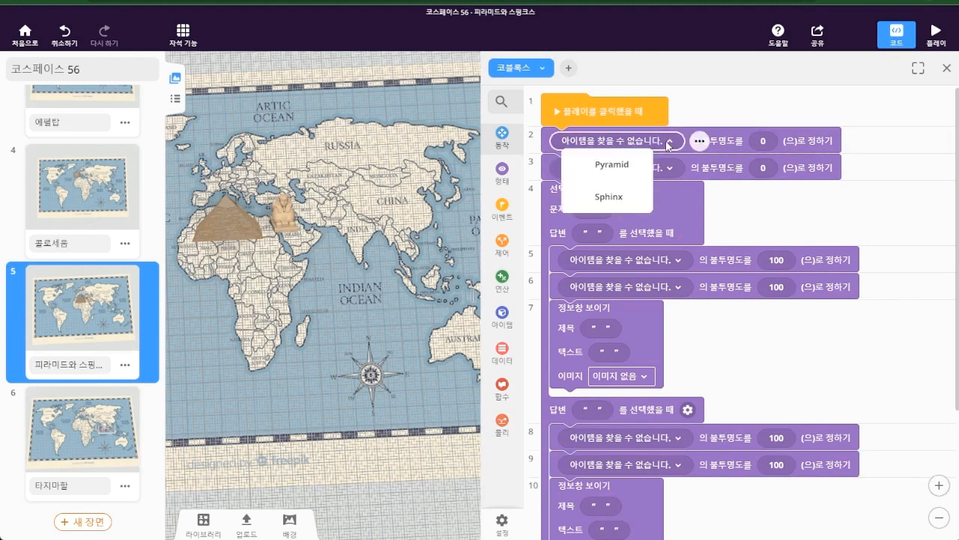
pyautogui.click(612, 164)
pyautogui.click(663, 169)
pyautogui.click(609, 223)
# Step: Assign Pyramid and Sphinx, in that order, to the two opacity 100 blocks under the first answer
pyautogui.click(643, 261)
pyautogui.click(645, 287)
pyautogui.click(651, 288)
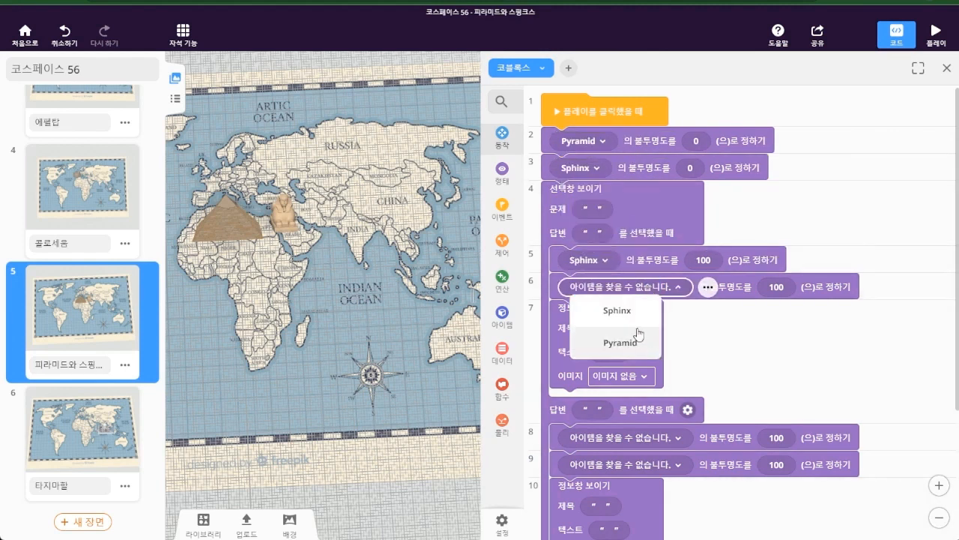
pyautogui.click(606, 260)
pyautogui.click(621, 319)
pyautogui.click(630, 289)
pyautogui.click(619, 342)
# Step: Assign Pyramid and Sphinx to the two opacity 100 blocks under the second answer
pyautogui.click(633, 436)
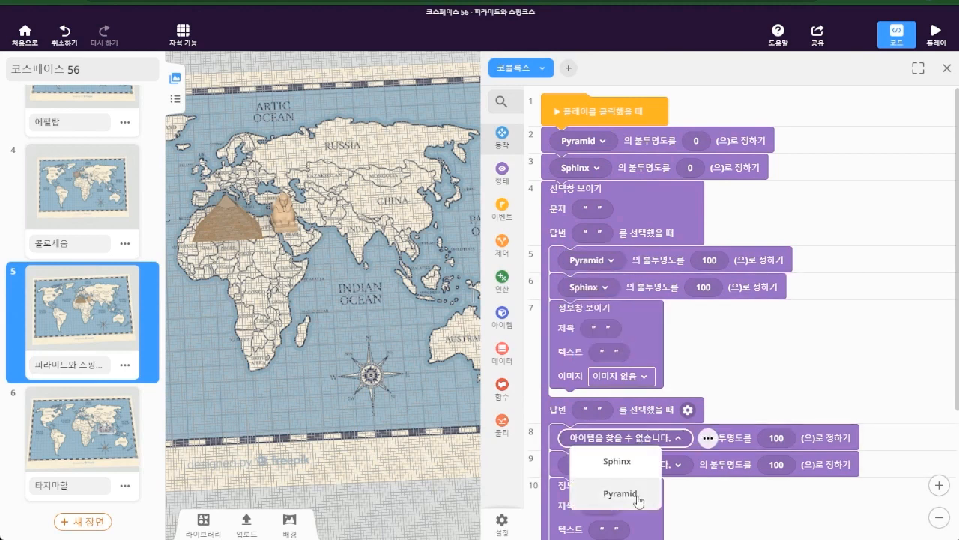
pyautogui.click(633, 490)
pyautogui.click(653, 467)
pyautogui.click(617, 520)
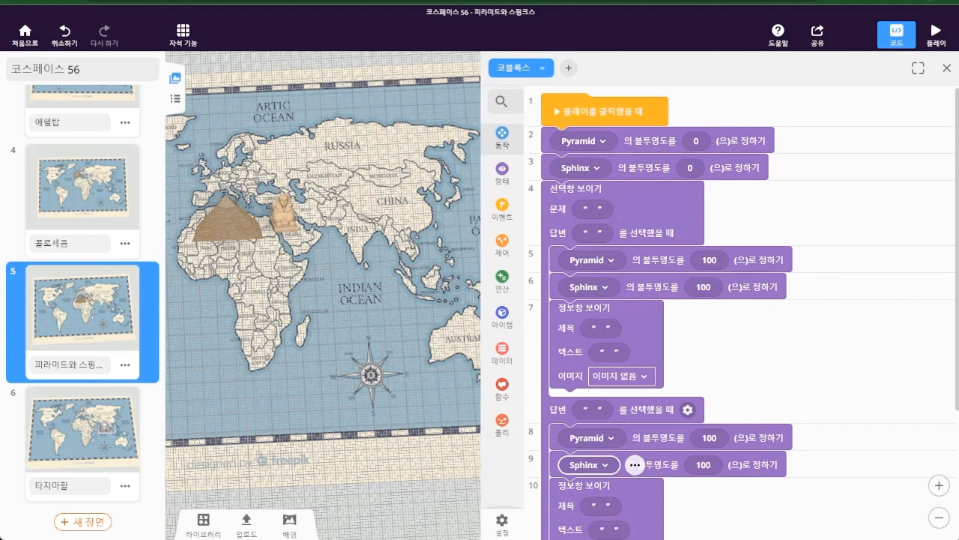
# Step: Enter the question "피라미드와 스핑크스는 어느 대륙에 있을까요?" with the answers 아시아 and 아프리카
pyautogui.click(594, 210)
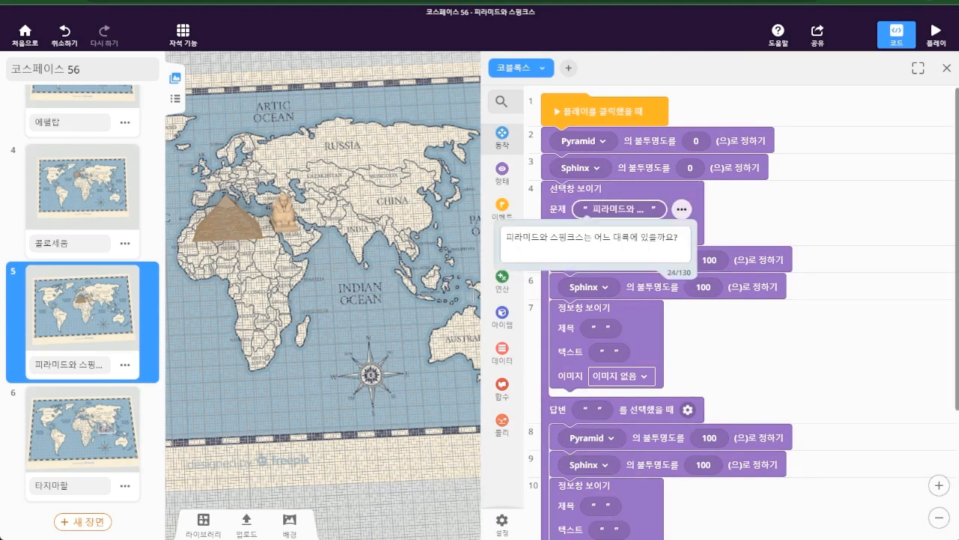
pyautogui.click(804, 208)
pyautogui.click(595, 234)
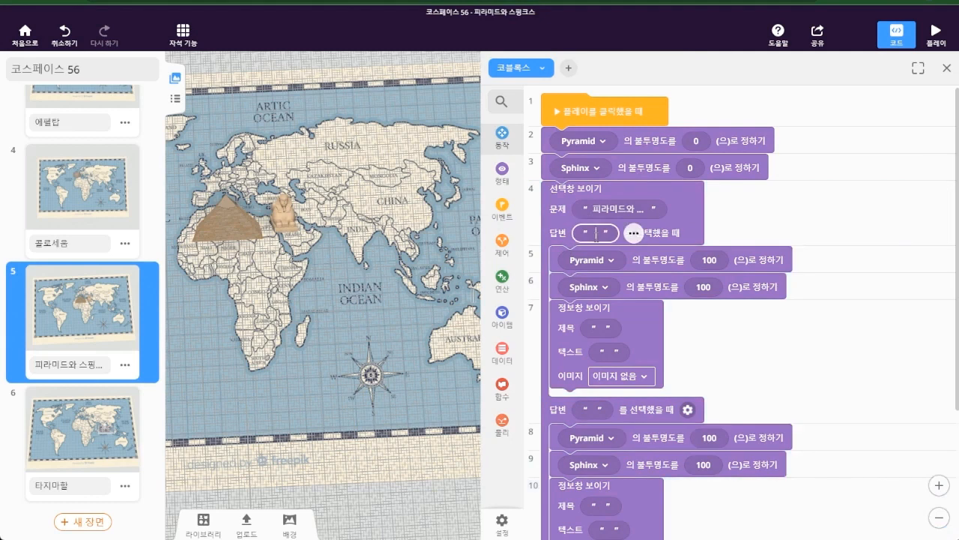
pyautogui.write('아시아')
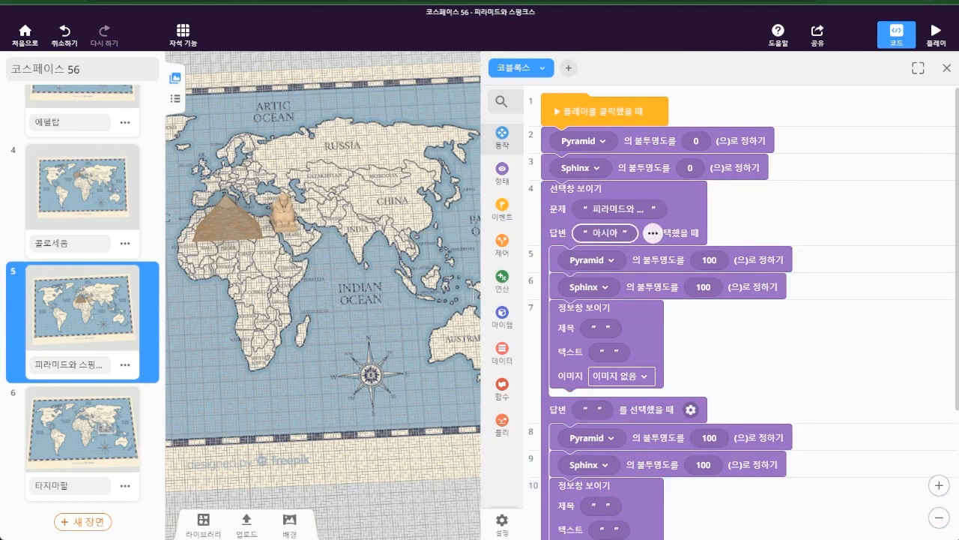
pyautogui.click(589, 411)
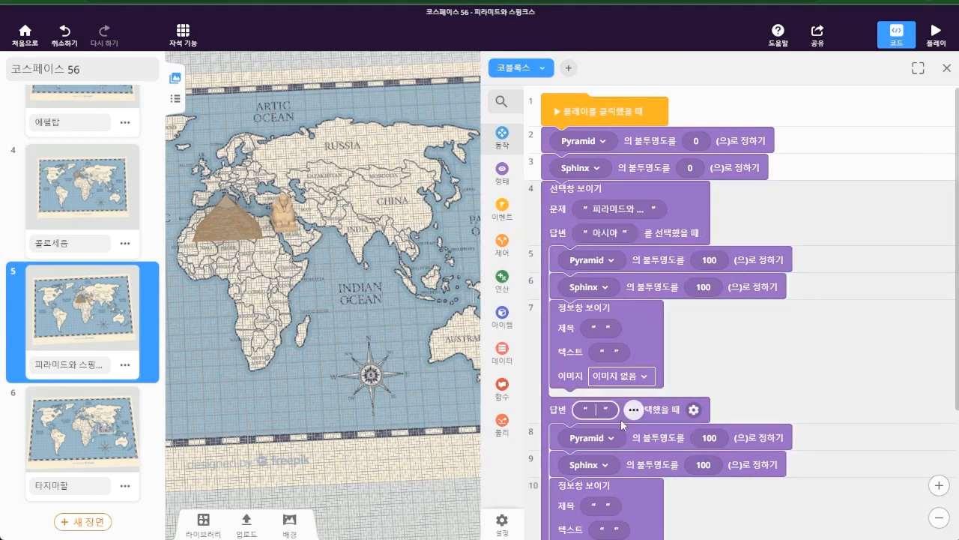
pyautogui.write('아프리카')
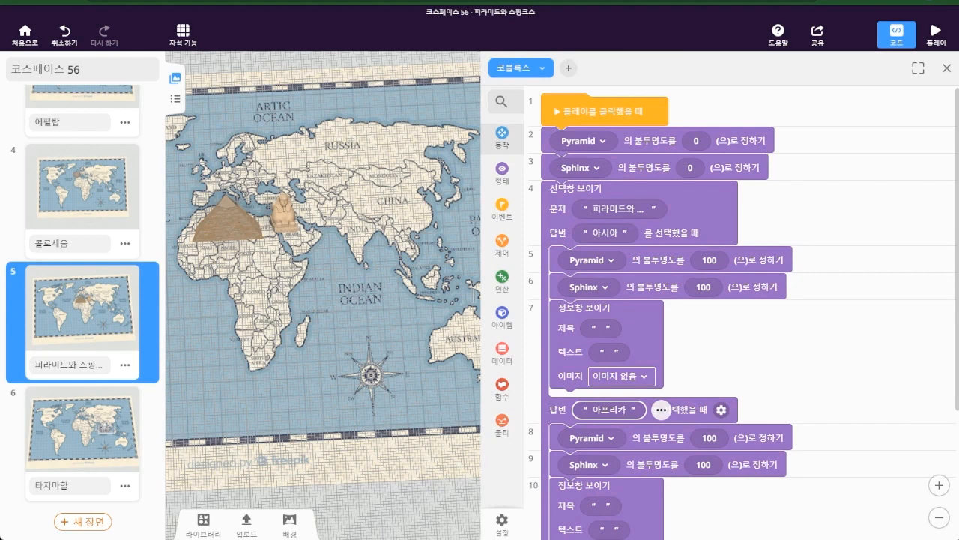
# Step: Title both info panels 아프리카 and paste the description beginning "피라미드와" into each panel's text
pyautogui.click(604, 327)
pyautogui.write('아프리카')
pyautogui.click(604, 506)
pyautogui.write('아프리카')
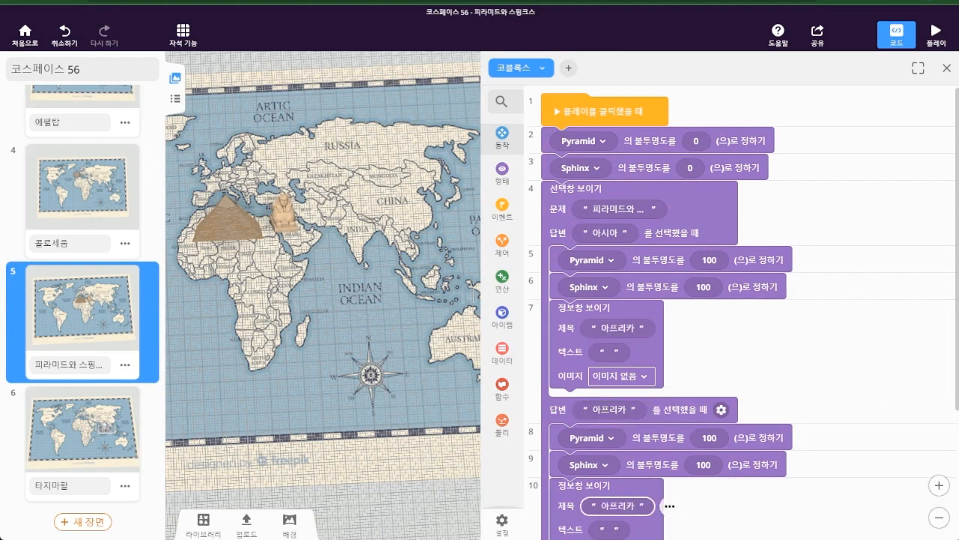
pyautogui.click(604, 352)
pyautogui.hotkey('ctrl', 'v')
pyautogui.scroll(-1, 675, 450)
pyautogui.click(604, 469)
pyautogui.hotkey('ctrl', 'v')
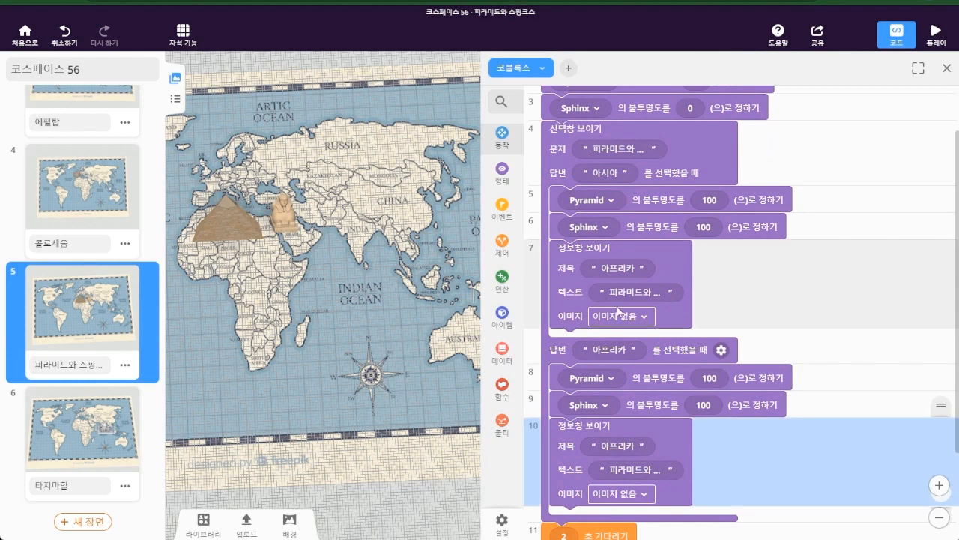
# Step: Set the image of both info panels to 피라미드.jpg
pyautogui.click(622, 316)
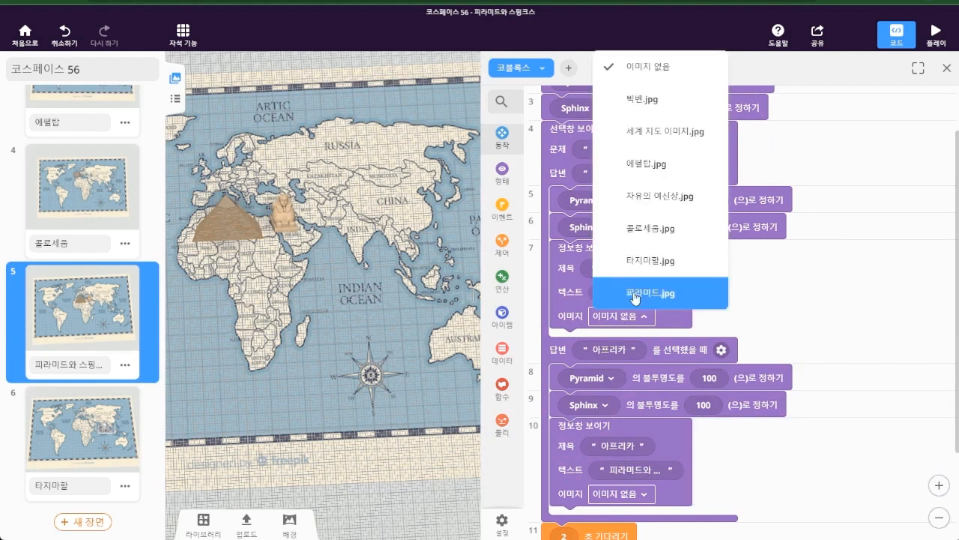
pyautogui.click(635, 295)
pyautogui.click(610, 497)
pyautogui.click(652, 470)
# Step: Open the 타지마할 scene's code and assign Taj Mahal to all three opacity blocks
pyautogui.click(90, 438)
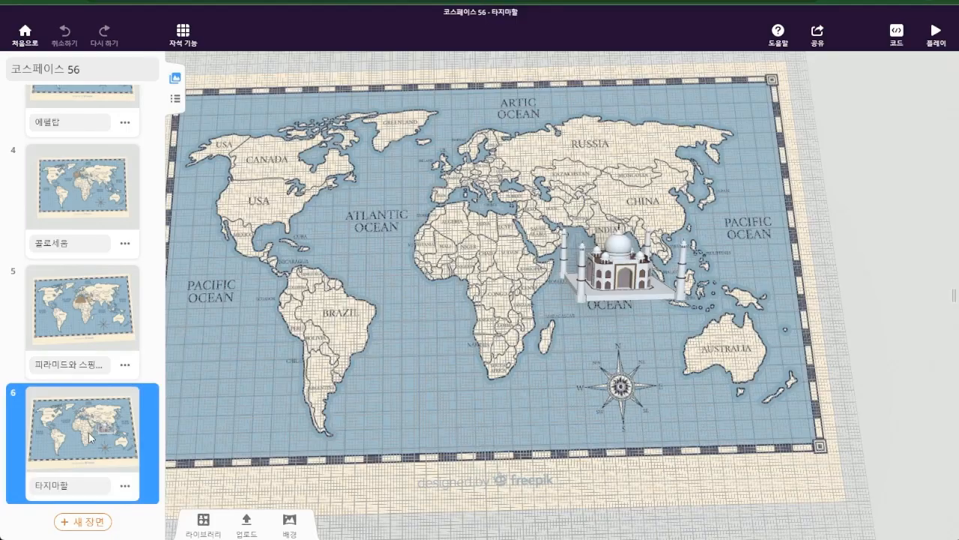
pyautogui.click(900, 45)
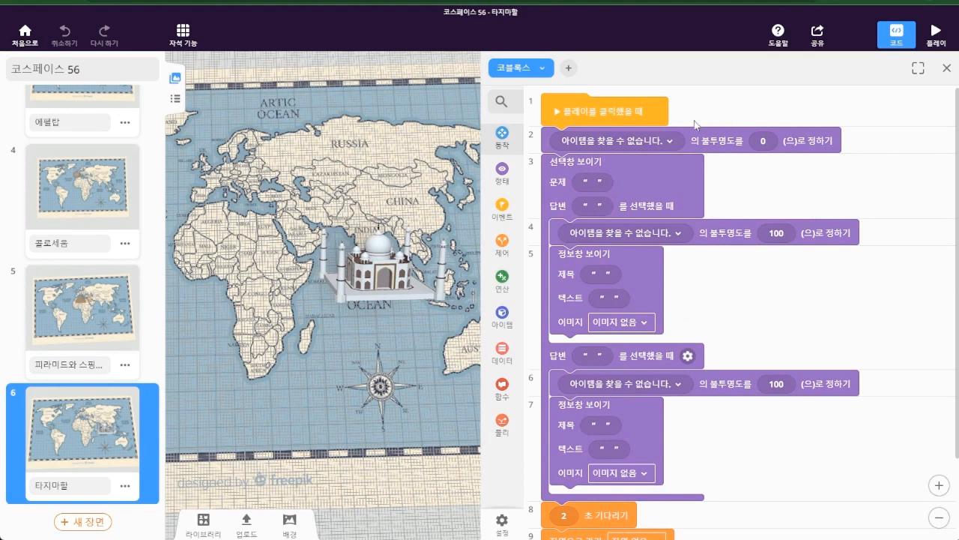
pyautogui.click(670, 140)
pyautogui.click(637, 167)
pyautogui.click(659, 233)
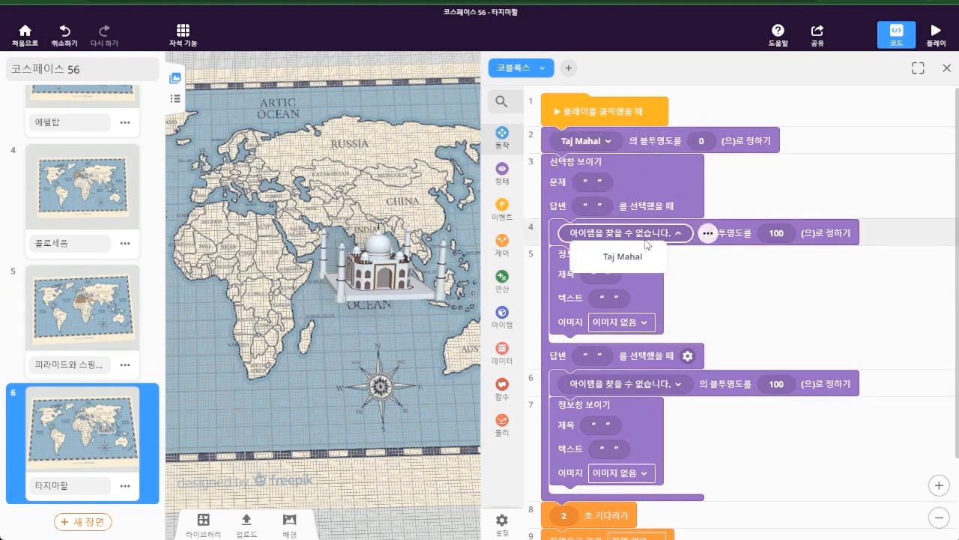
pyautogui.click(610, 253)
pyautogui.click(661, 387)
pyautogui.click(646, 403)
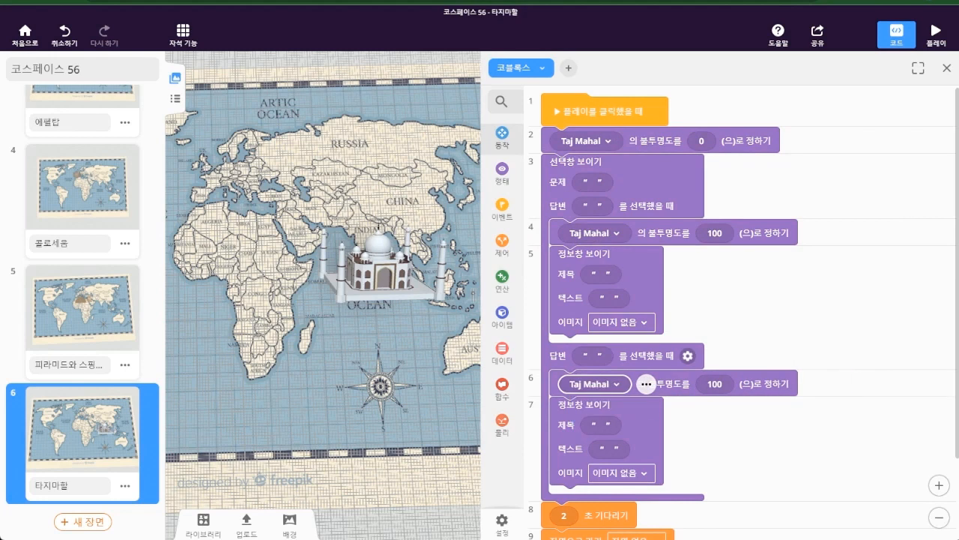
# Step: Enter the question "타지마할은 어느 나라에 있을까요?" with the answers 인도 and 터키
pyautogui.click(589, 185)
pyautogui.write('타지마할은 어느 나라에 있을까요?')
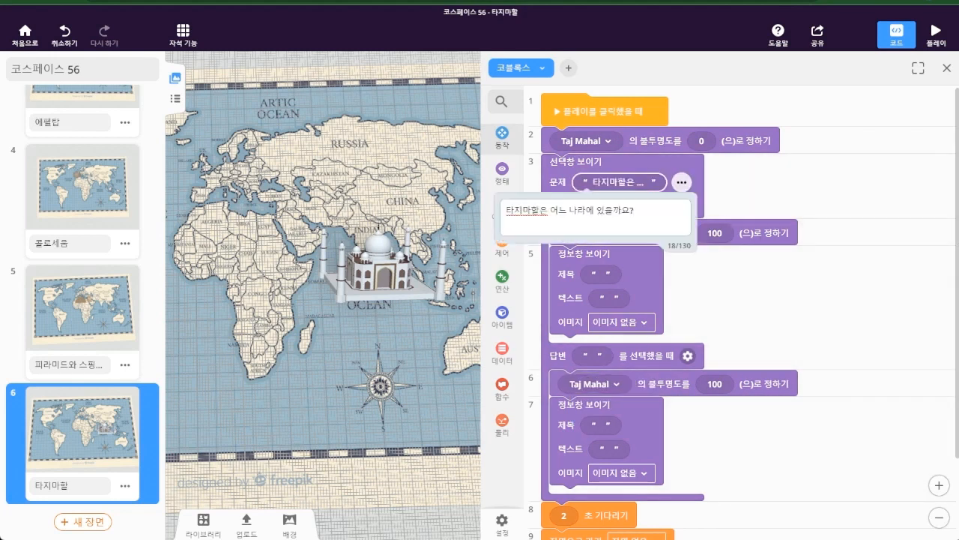
pyautogui.click(787, 225)
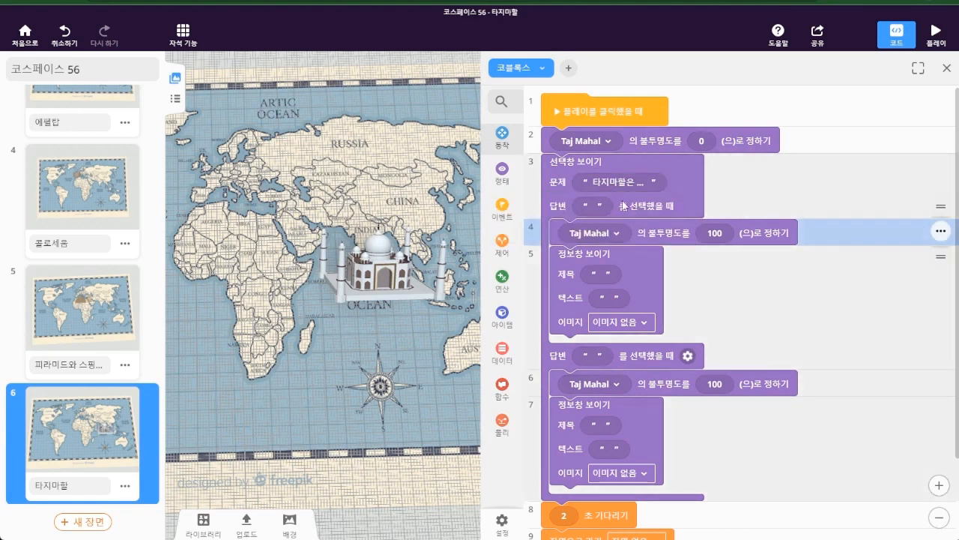
pyautogui.click(600, 207)
pyautogui.write('인도')
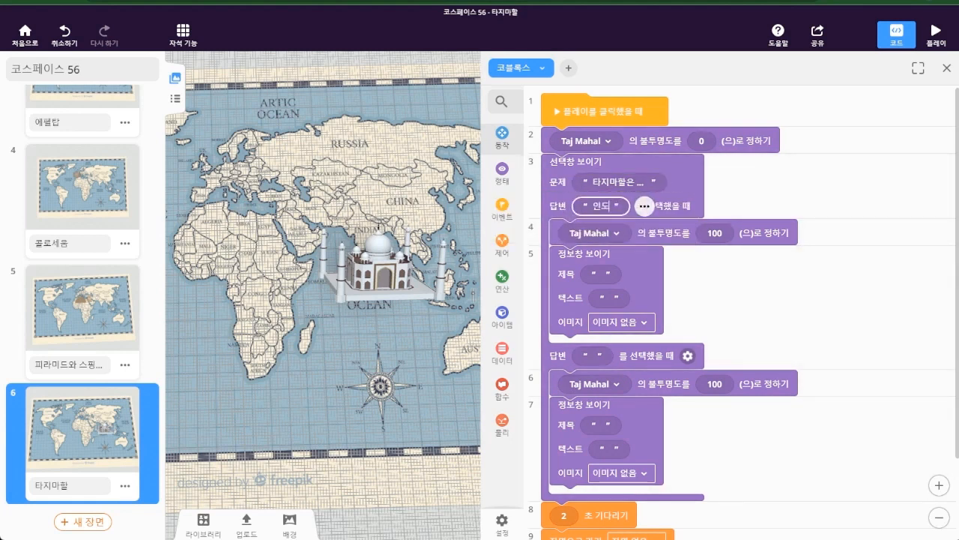
pyautogui.click(589, 359)
pyautogui.write('터키')
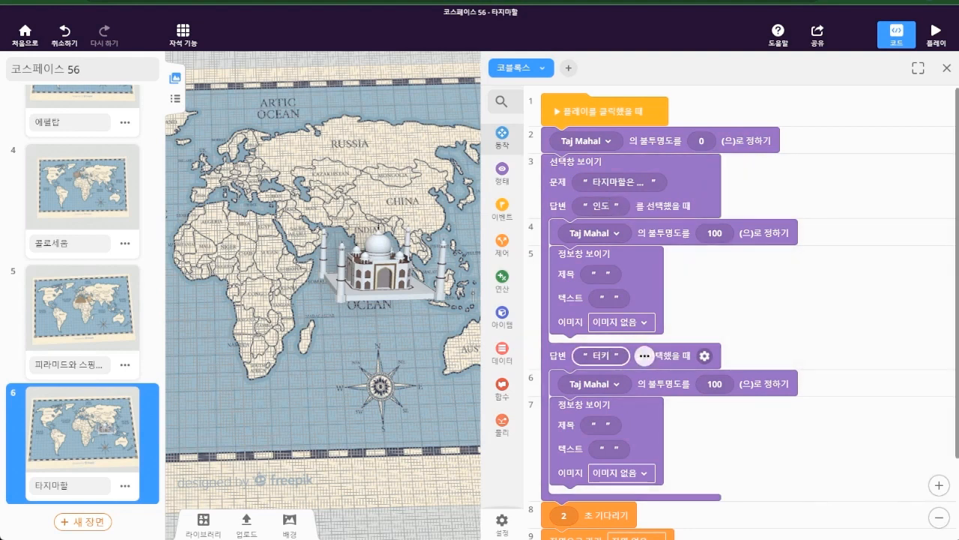
# Step: Title both info panels 인도 and paste the description beginning "타지마할은" into each panel's text
pyautogui.click(601, 275)
pyautogui.write('인도')
pyautogui.click(598, 427)
pyautogui.write('인도')
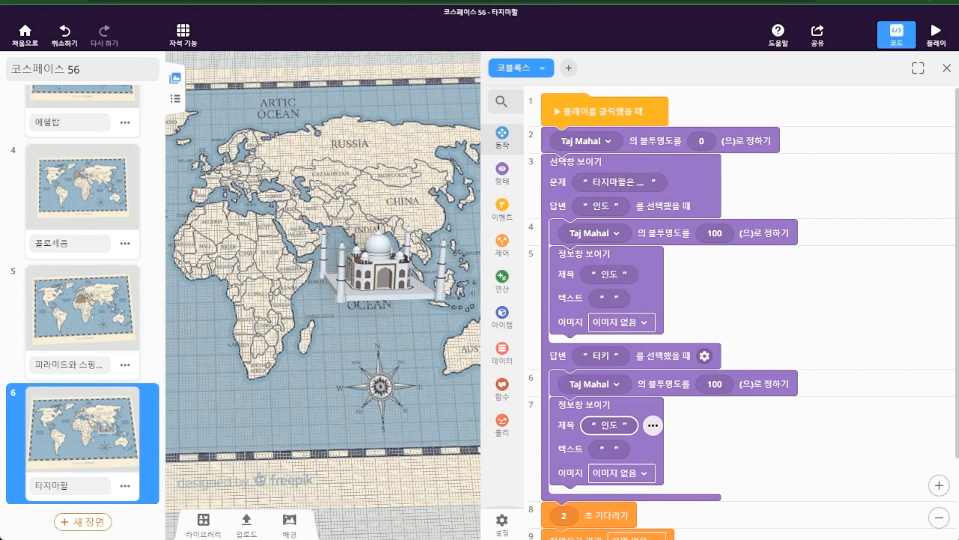
pyautogui.click(607, 297)
pyautogui.hotkey('ctrl', 'v')
pyautogui.click(615, 450)
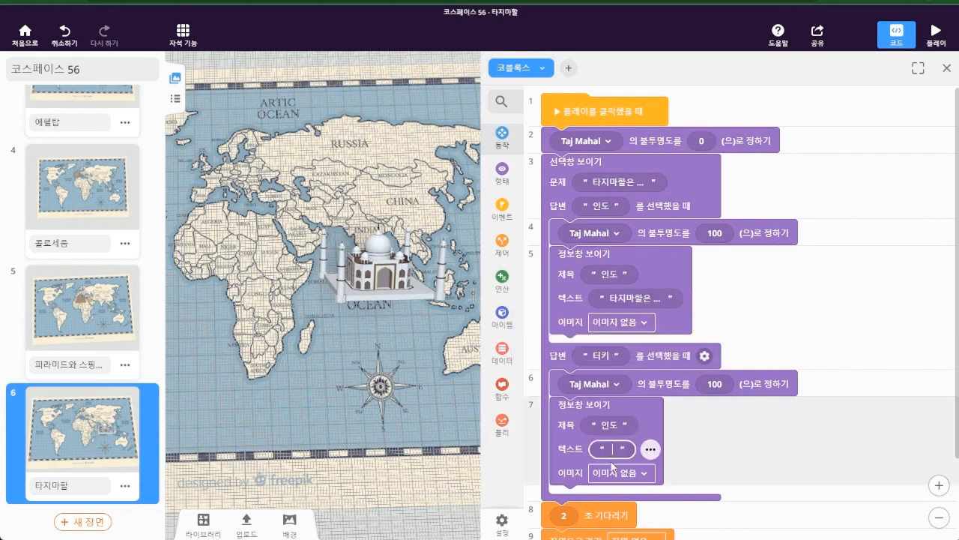
pyautogui.hotkey('ctrl', 'v')
pyautogui.click(835, 455)
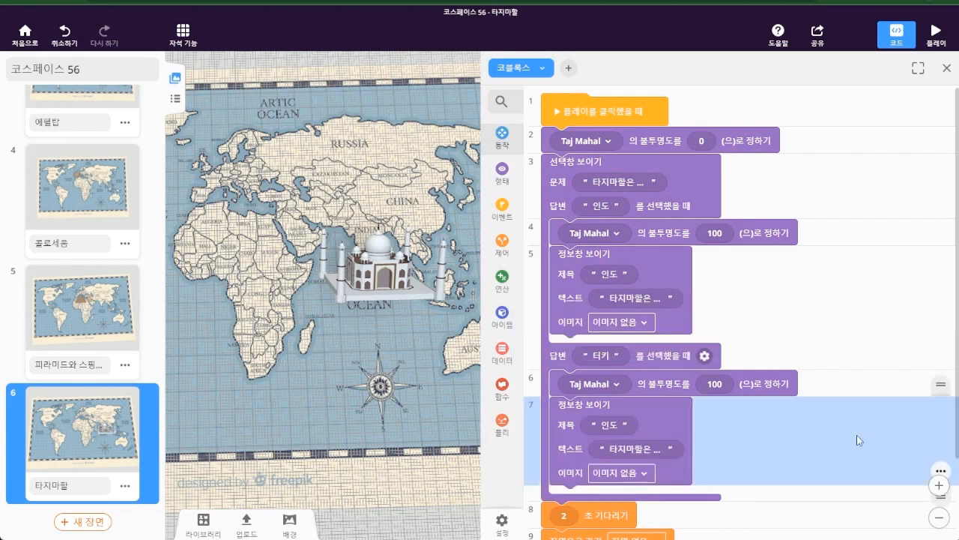
# Step: Set the image of both info panels to 타지마할.jpg
pyautogui.click(622, 321)
pyautogui.click(634, 294)
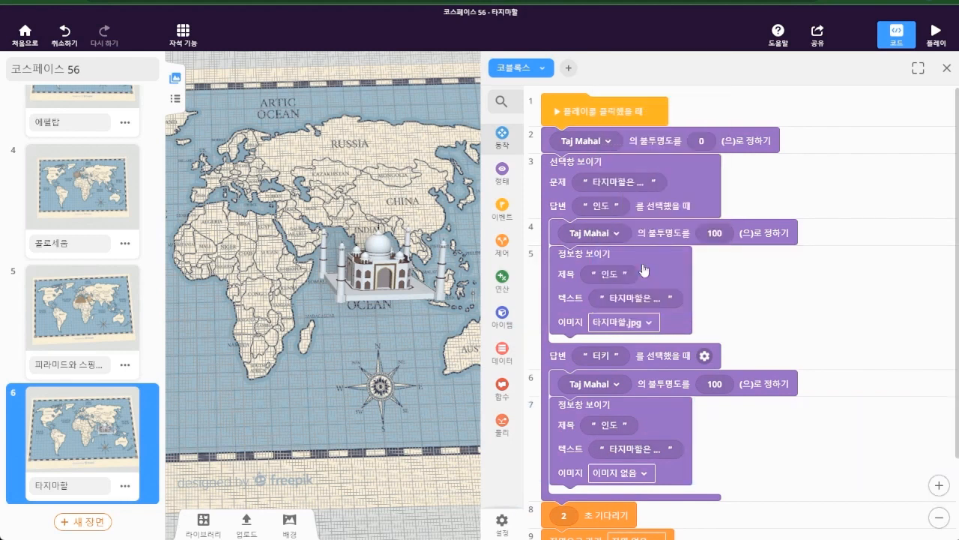
pyautogui.click(621, 473)
pyautogui.click(650, 417)
# Step: Open the 자유의 여신상 scene's code beside the map and set its go-to-scene block to 빅벤
pyautogui.scroll(2, 86, 233)
pyautogui.scroll(3, 86, 231)
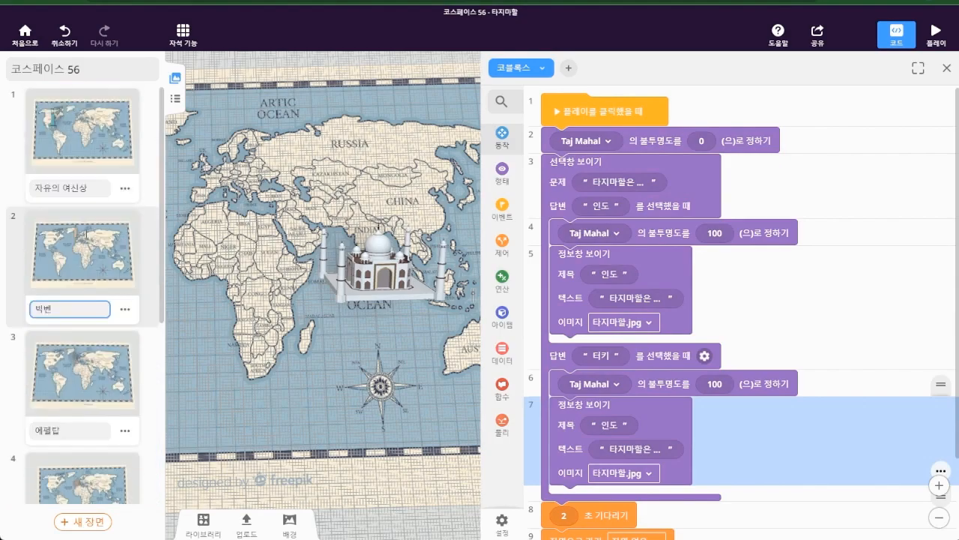
pyautogui.click(95, 139)
pyautogui.click(896, 33)
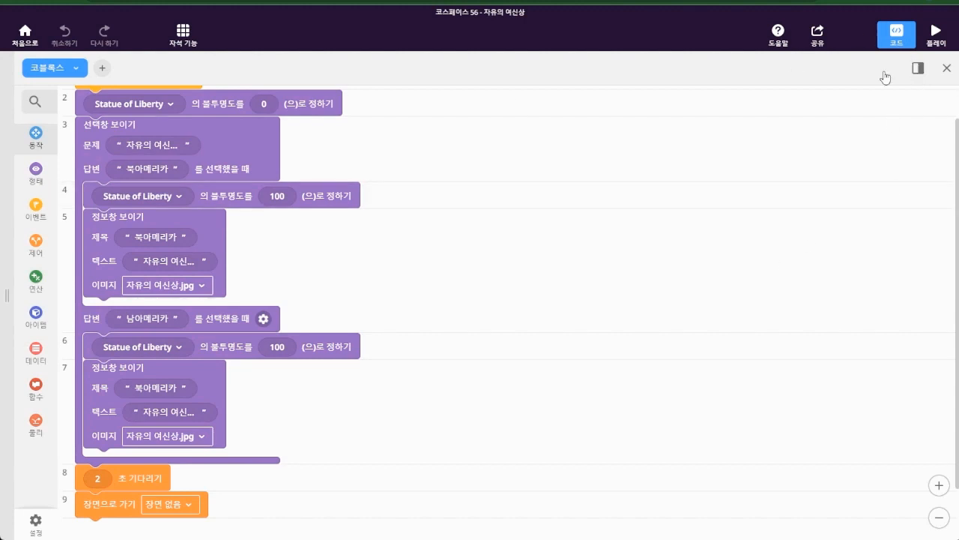
pyautogui.click(917, 69)
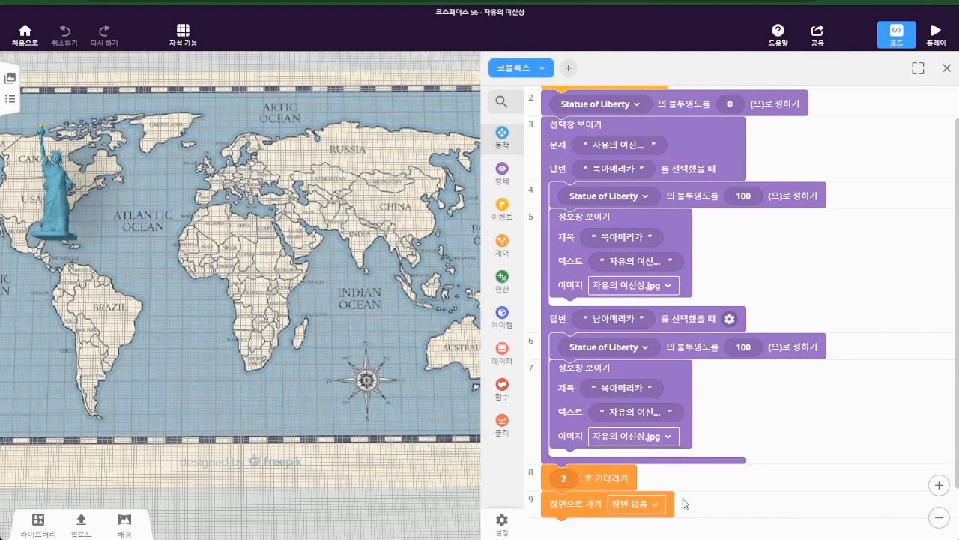
pyautogui.click(638, 506)
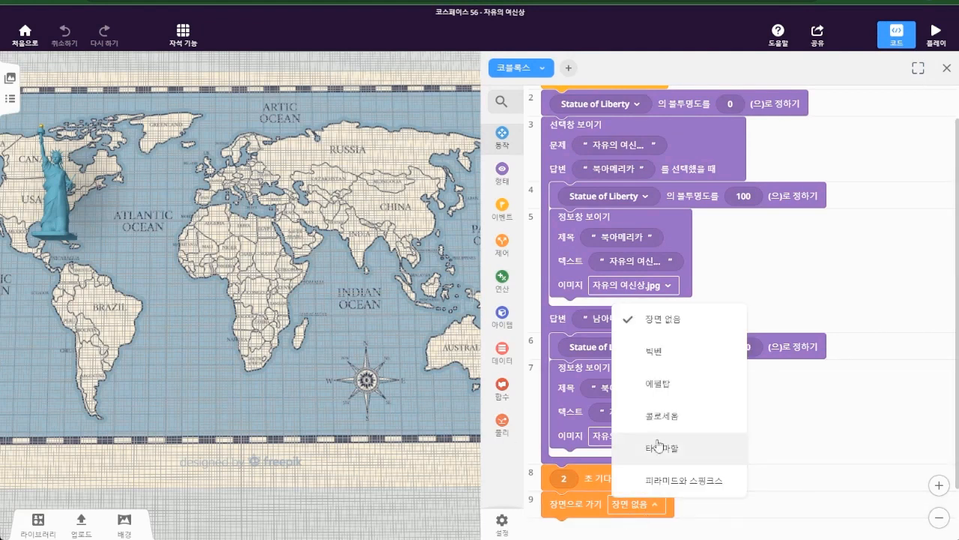
pyautogui.click(679, 352)
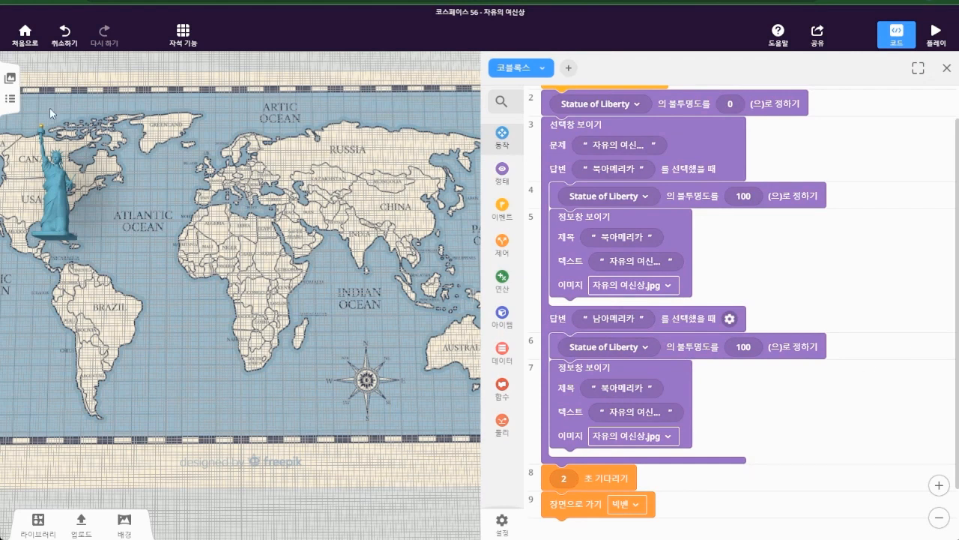
# Step: Set the go-to-scene block in the 빅벤 scene to 에펠탑
pyautogui.click(11, 78)
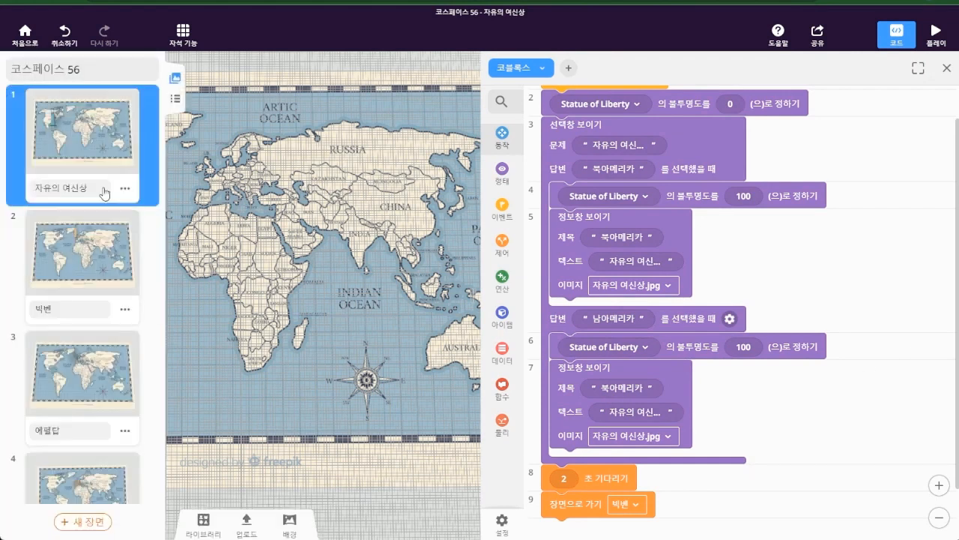
pyautogui.click(109, 247)
pyautogui.scroll(-3, 703, 388)
pyautogui.click(639, 450)
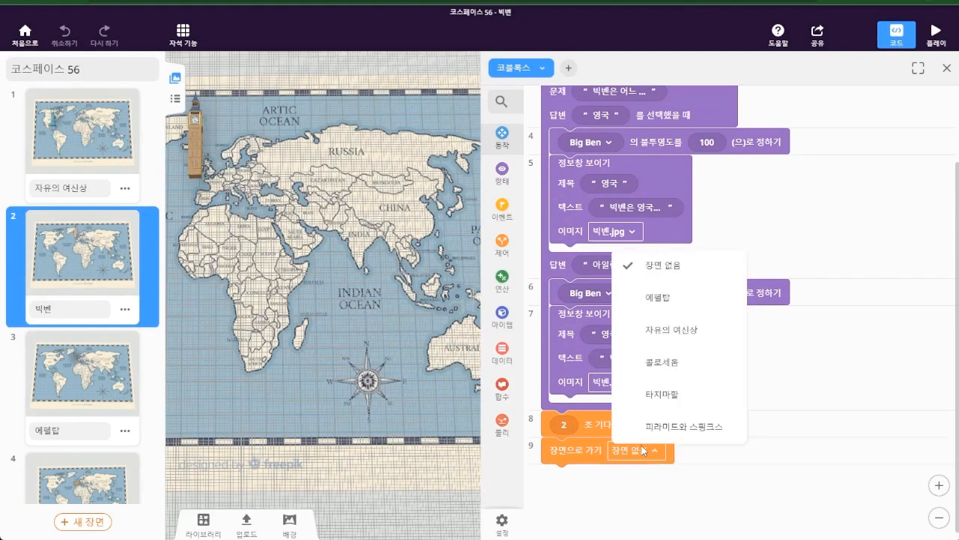
pyautogui.click(667, 300)
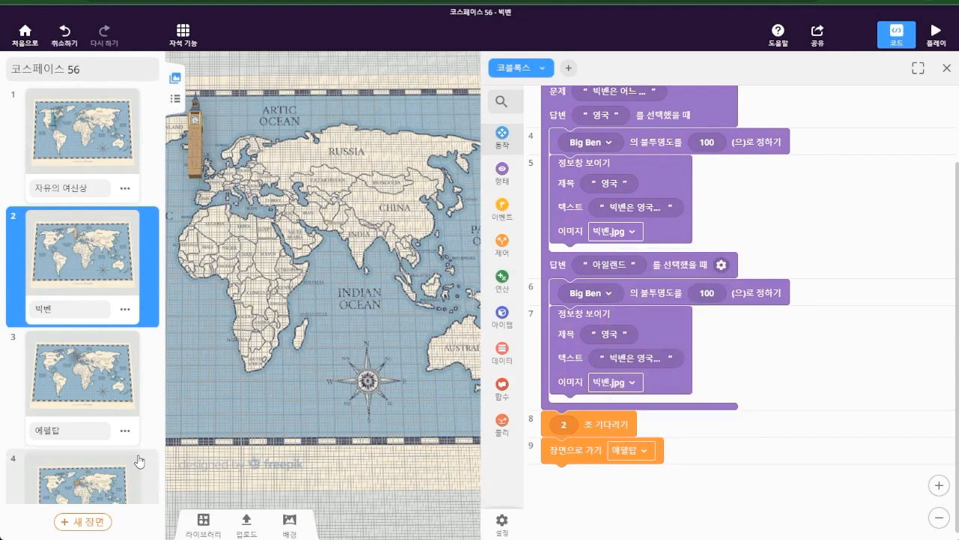
# Step: Set the go-to-scene block in the 에펠탑 scene to 콜로세움
pyautogui.click(111, 385)
pyautogui.scroll(-3, 625, 470)
pyautogui.click(654, 452)
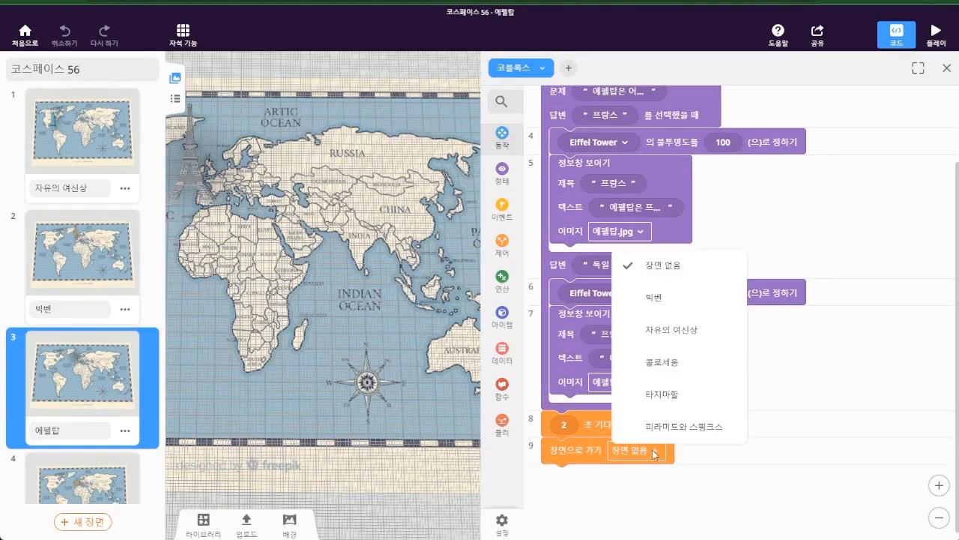
pyautogui.scroll(-1, 138, 412)
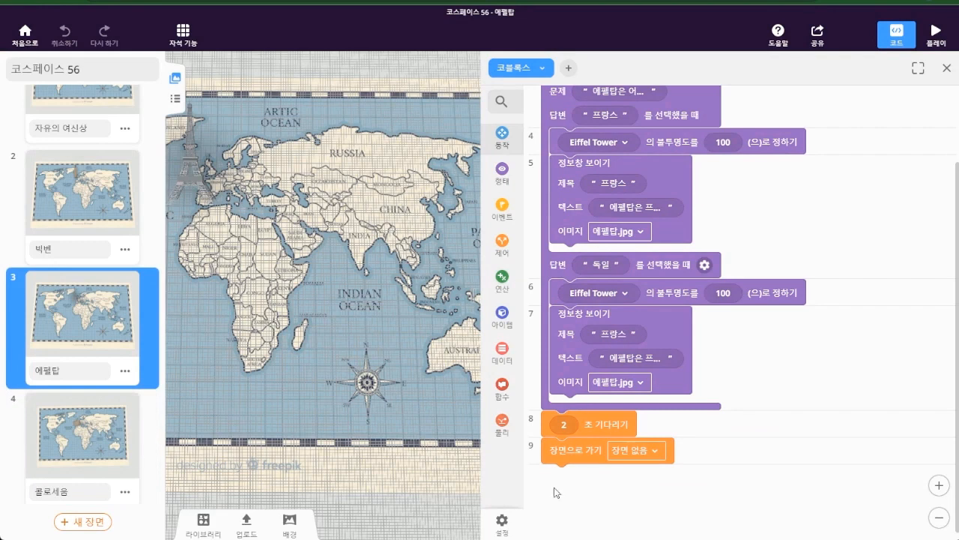
pyautogui.click(648, 453)
pyautogui.click(691, 375)
# Step: Set the go-to-scene block in the 콜로세움 scene to 피라미드와 스핑크스
pyautogui.scroll(-1, 145, 428)
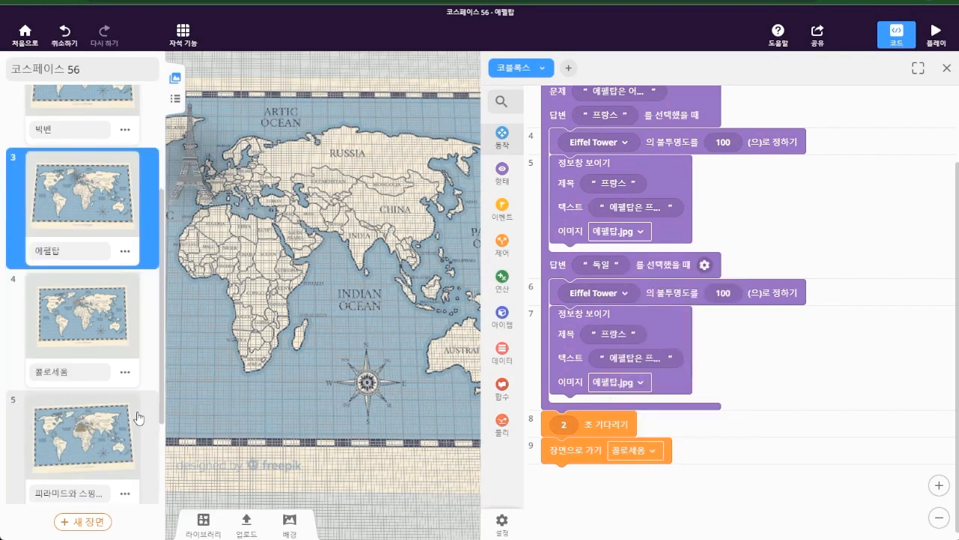
pyautogui.click(112, 349)
pyautogui.scroll(-3, 604, 447)
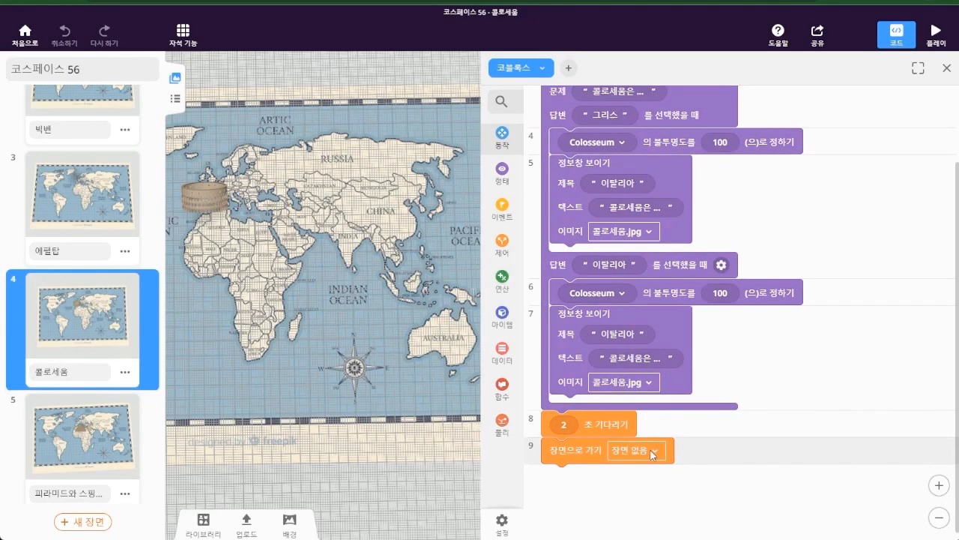
pyautogui.click(649, 451)
pyautogui.click(706, 427)
# Step: Set the go-to-scene block in the 피라미드와 스핑크스 scene to 타지마할, and open the 타지마할 scene
pyautogui.scroll(-2, 150, 437)
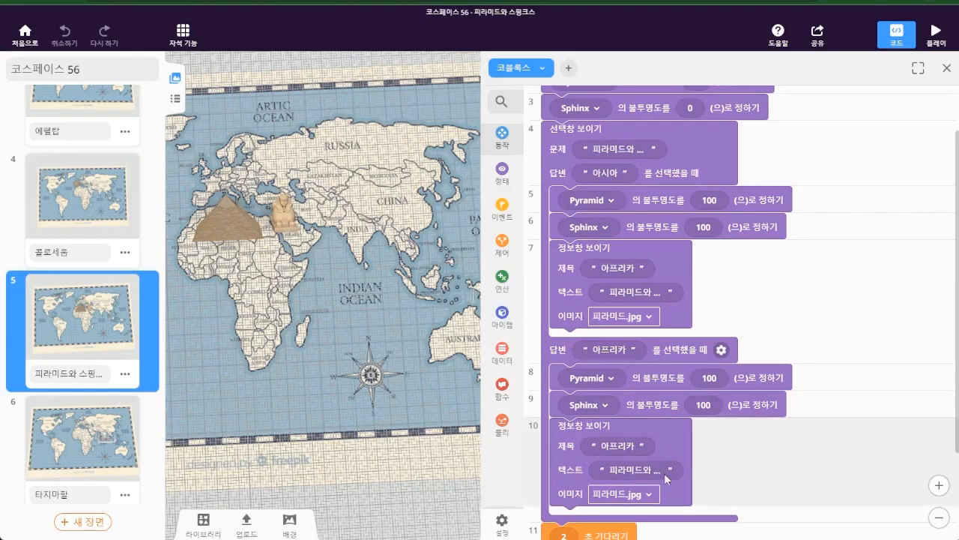
pyautogui.scroll(-2, 664, 465)
pyautogui.click(651, 451)
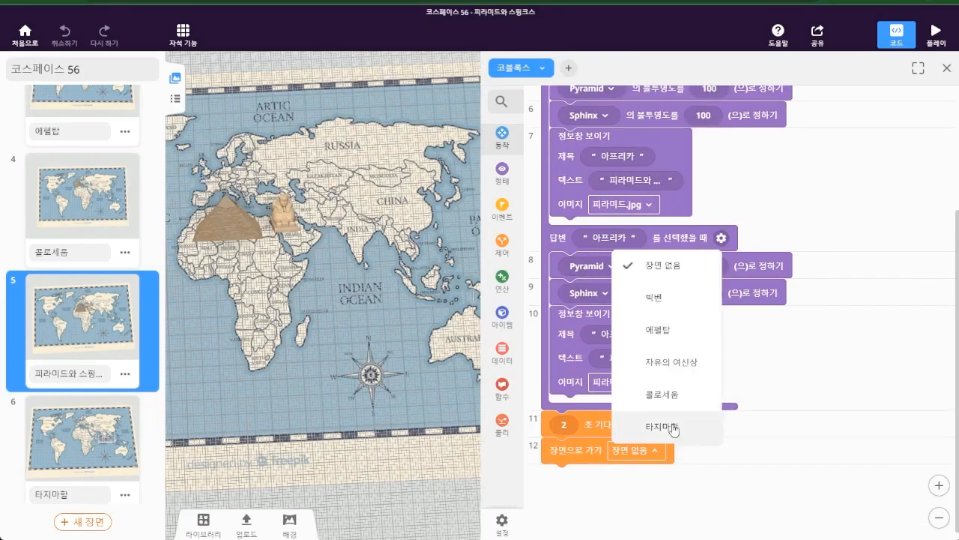
pyautogui.click(669, 427)
pyautogui.click(125, 446)
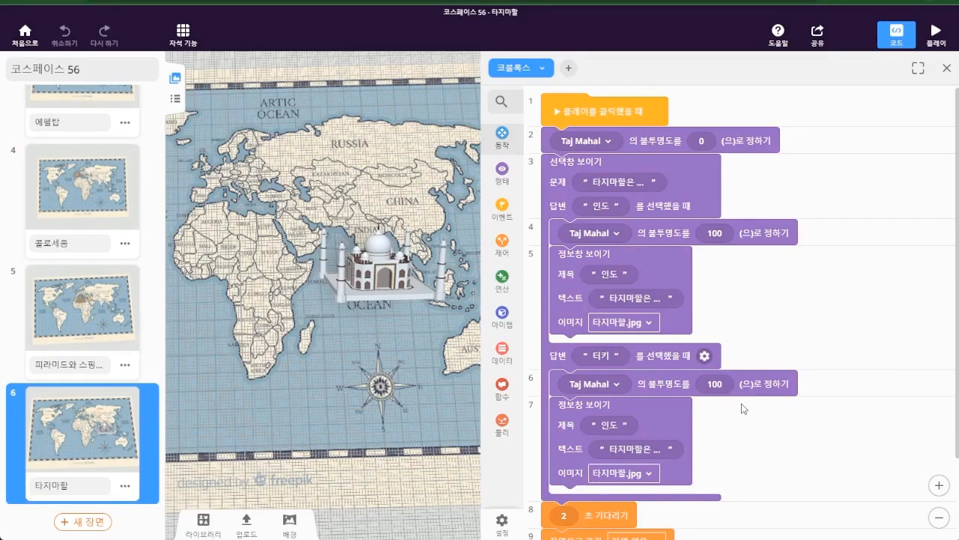
# Step: Replace the go-to-scene block at the end of the 타지마할 script with a 코스페이스 끝내기 block
pyautogui.scroll(-1, 699, 455)
pyautogui.click(517, 103)
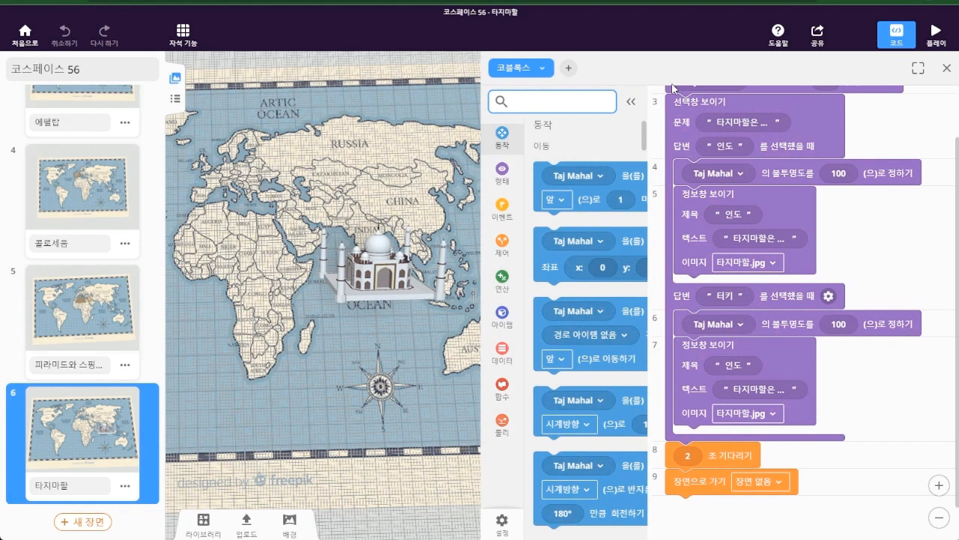
pyautogui.write('끝내기')
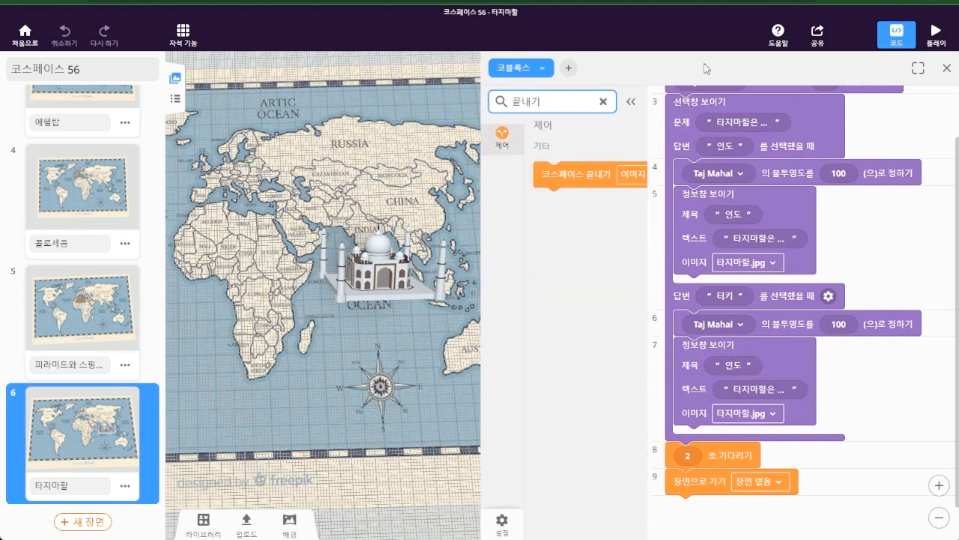
pyautogui.click(713, 486)
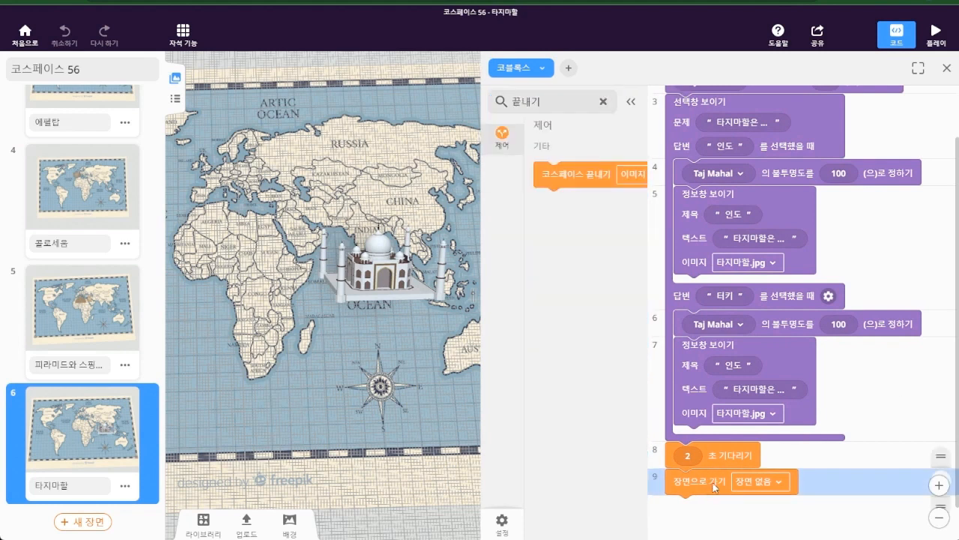
pyautogui.rightClick(714, 487)
pyautogui.click(724, 462)
pyautogui.moveTo(574, 175); pyautogui.dragTo(688, 479)
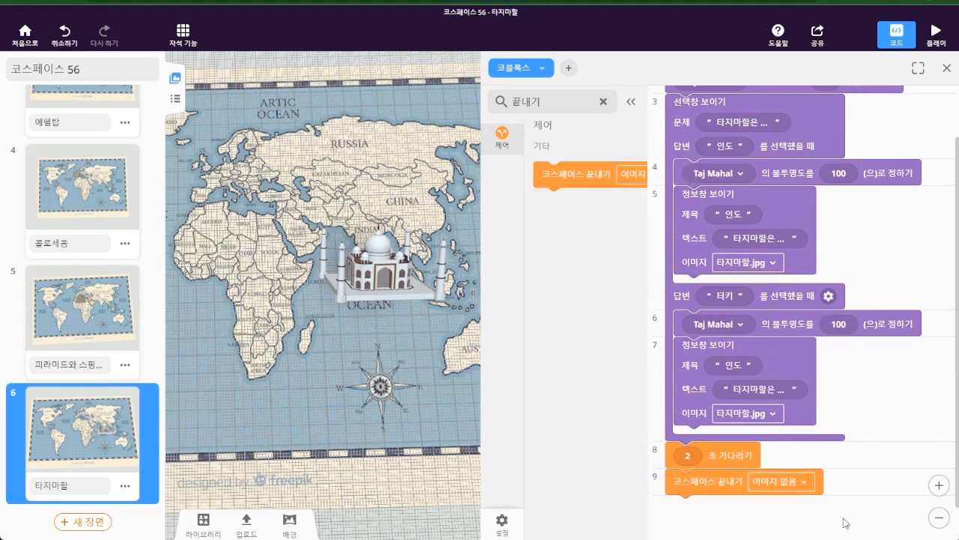
# Step: Rename the project 세계지도 랜드마크 퀴즈
pyautogui.scroll(5, 67, 345)
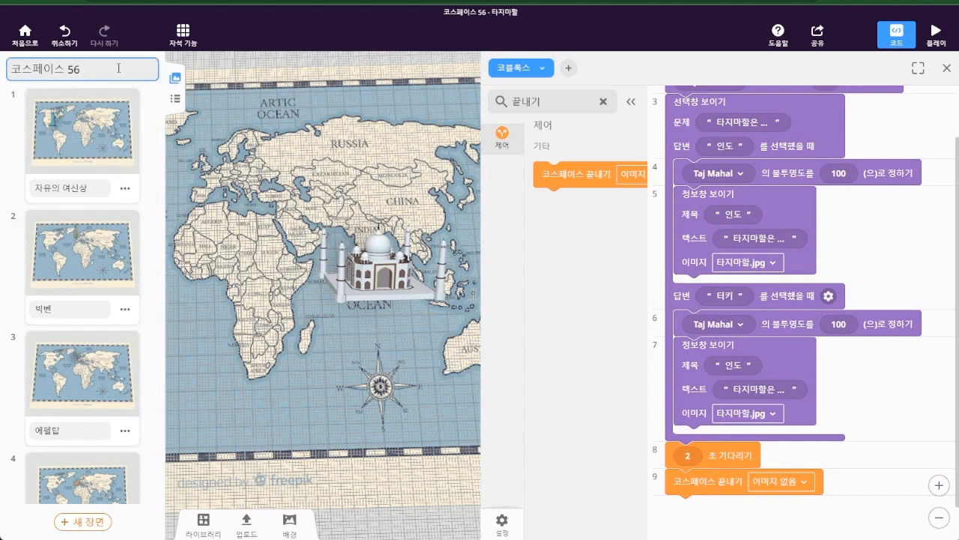
pyautogui.scroll(-1, 123, 377)
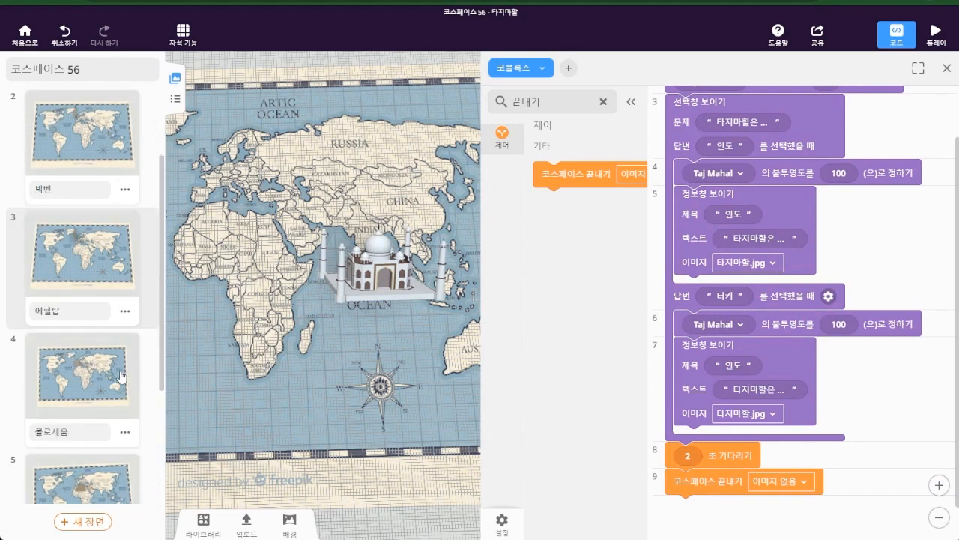
pyautogui.scroll(-4, 122, 377)
pyautogui.scroll(5, 121, 385)
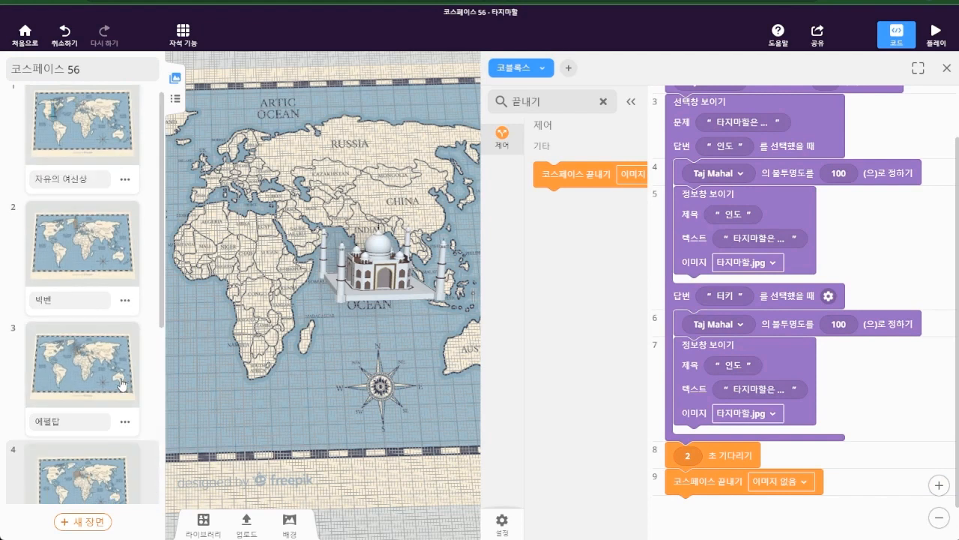
pyautogui.click(110, 68)
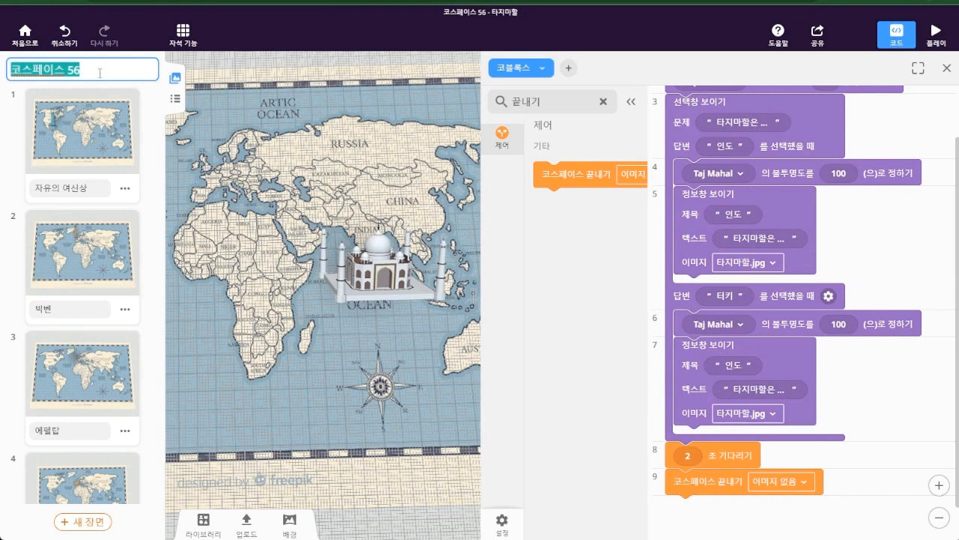
pyautogui.write('세계지도 랜')
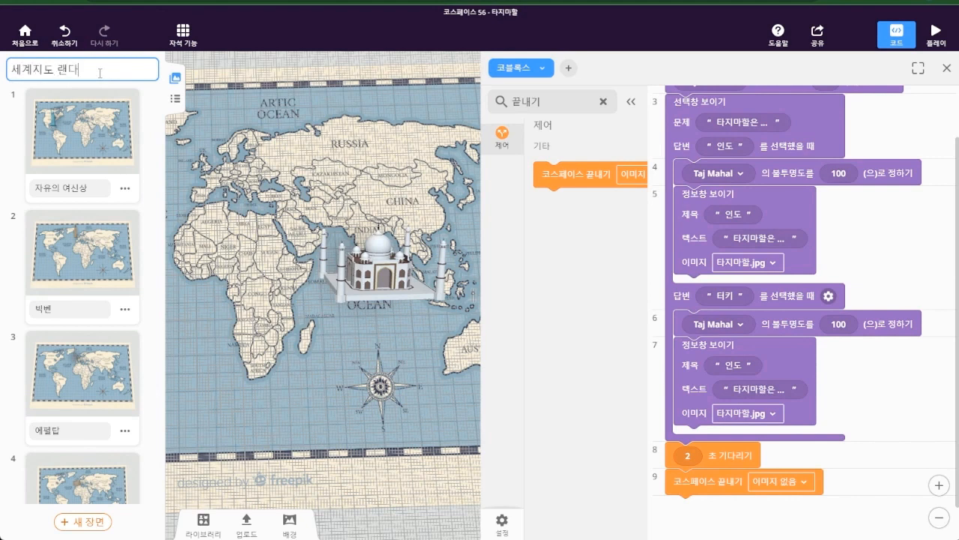
pyautogui.write('드마크 퀴즈')
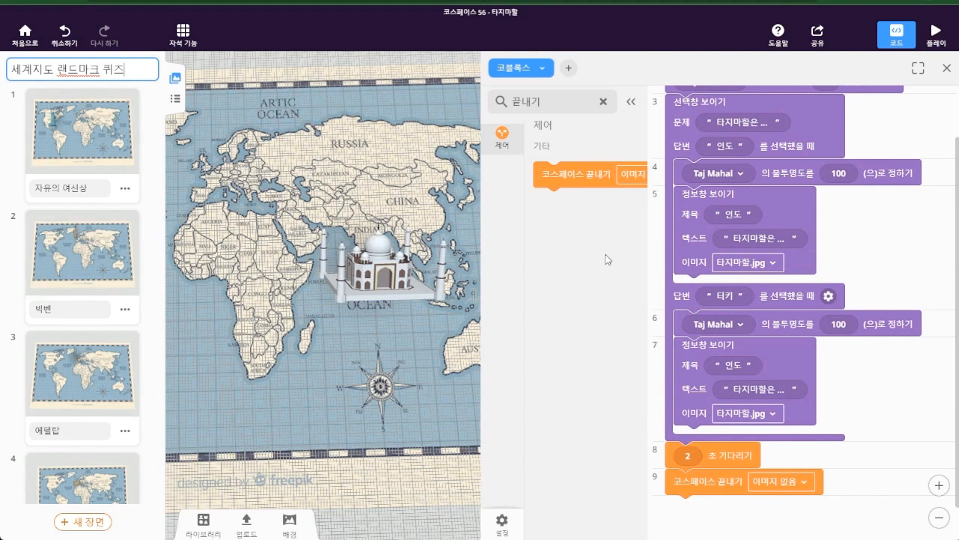
pyautogui.press('Return')
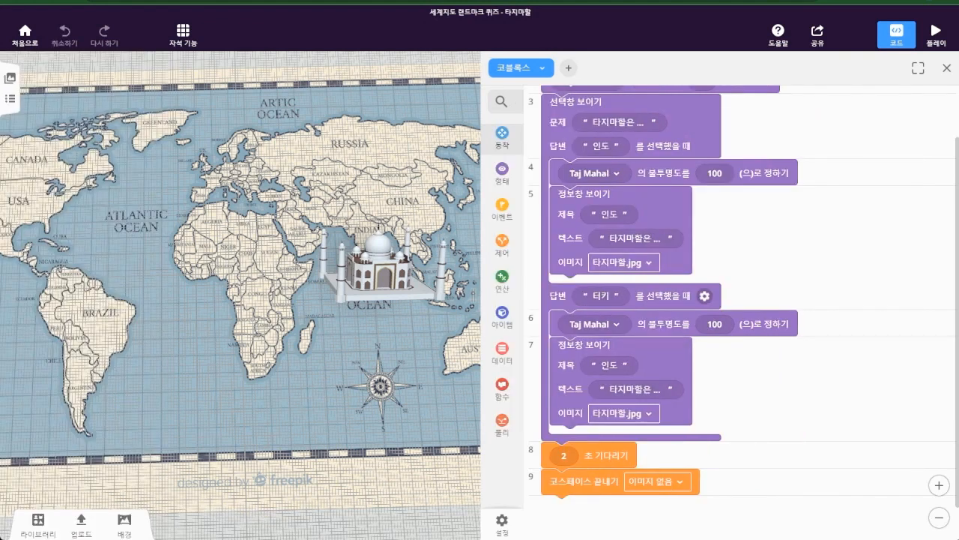
# Step: Open the first scene, 자유의 여신상, and start playing the quiz from there
pyautogui.moveTo(238, 337)
pyautogui.mouseDown()
pyautogui.moveTo(185, 350)
pyautogui.moveTo(225, 338)
pyautogui.mouseUp()
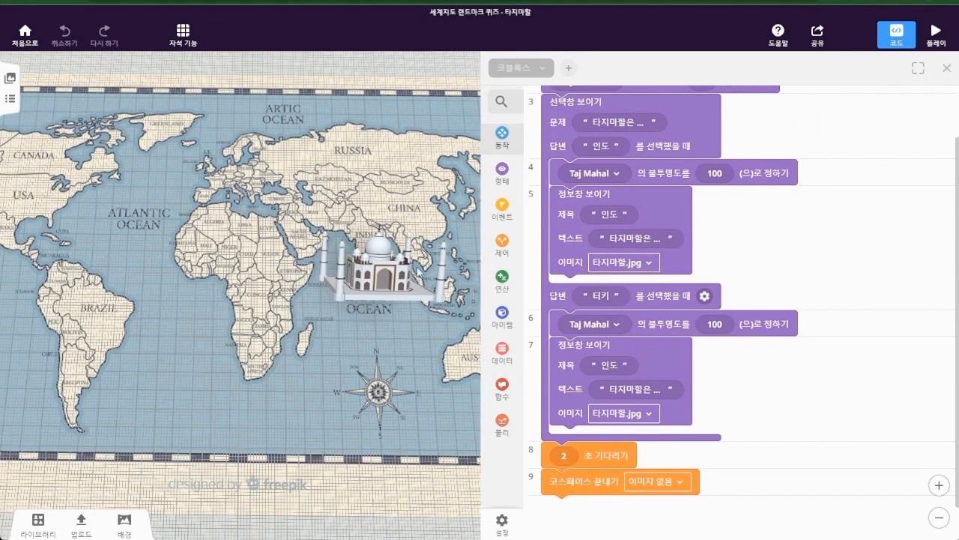
pyautogui.click(11, 78)
pyautogui.scroll(3, 131, 285)
pyautogui.click(90, 112)
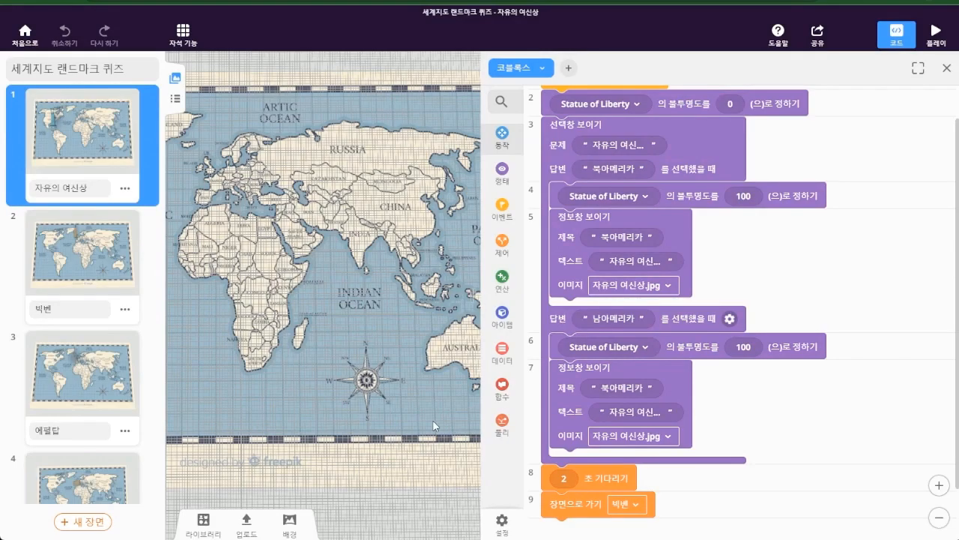
pyautogui.click(936, 35)
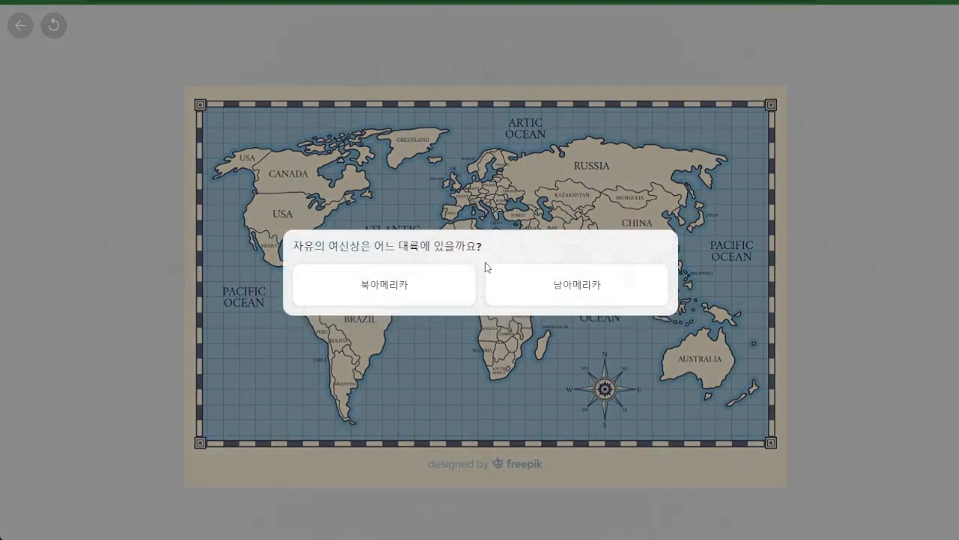
# Step: Test the quiz by answering 북아메리카 for 자유의 여신상, 영국 for 빅벤 and 프랑스 for 에펠탑, closing the information windows in between
pyautogui.click(443, 282)
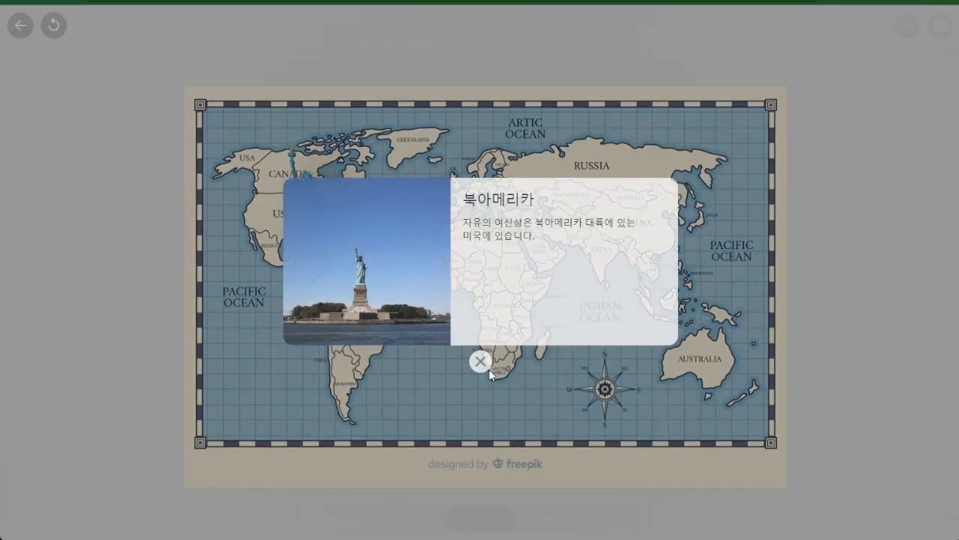
pyautogui.click(481, 360)
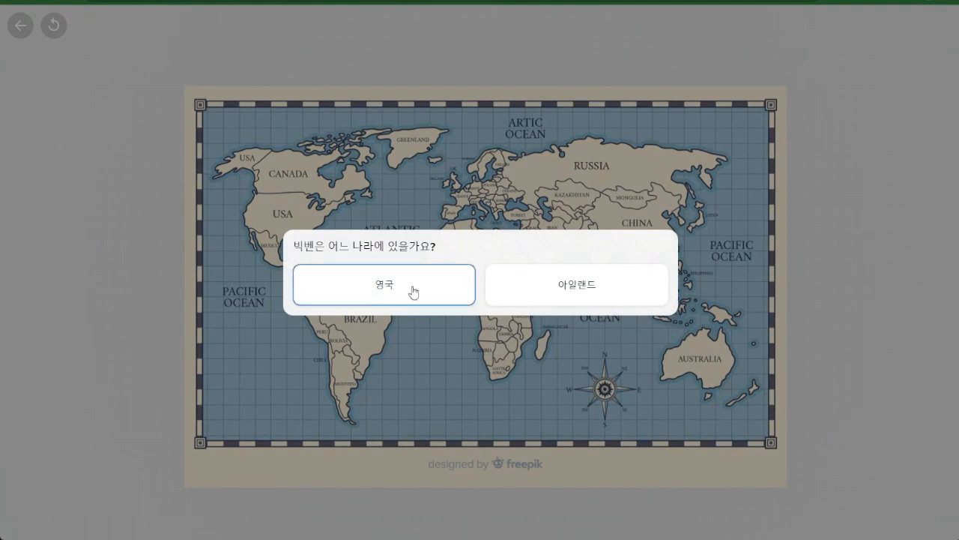
pyautogui.click(413, 291)
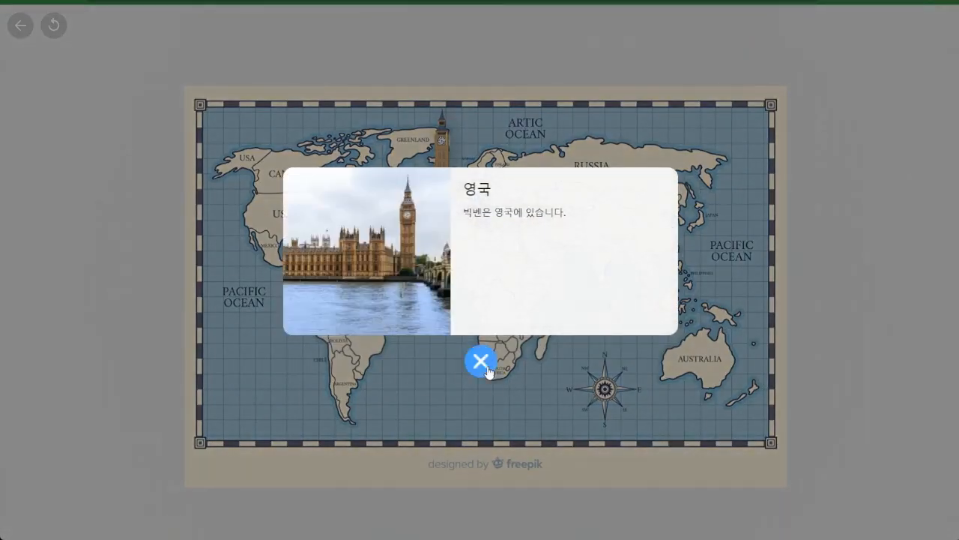
pyautogui.click(481, 362)
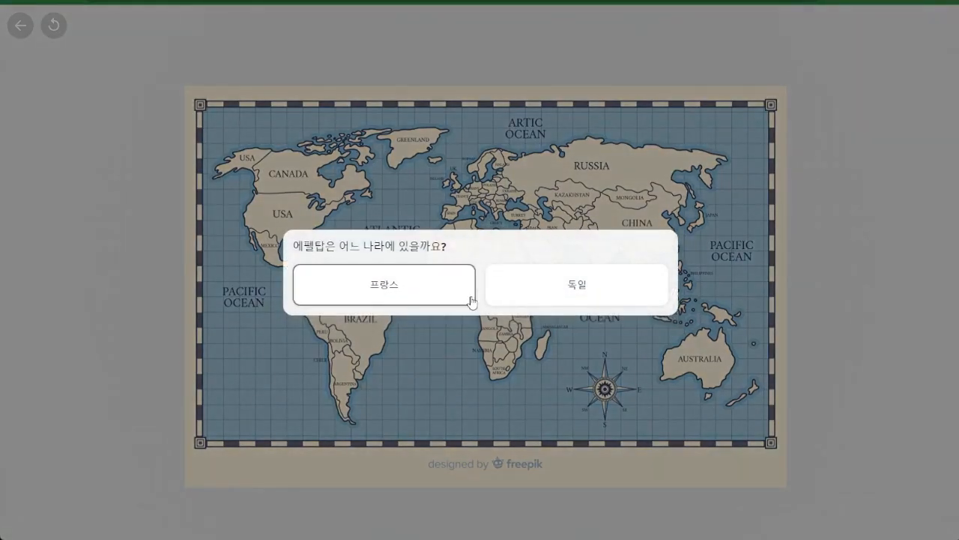
pyautogui.click(471, 300)
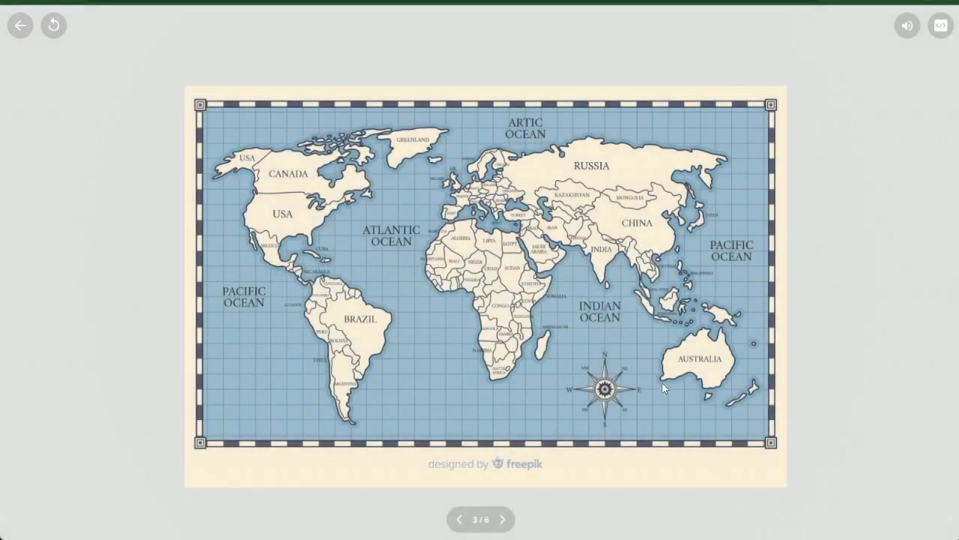